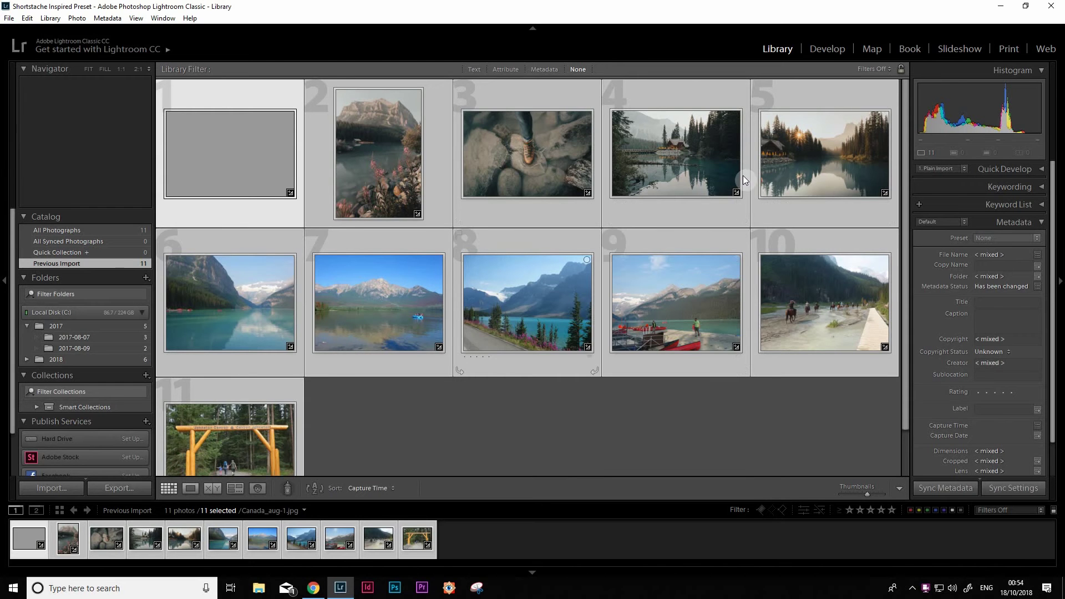
Browse the imported shots in Loupe view and open Canada_aug-1.jpg in the Develop module.
double_click(676, 302)
left_click(220, 540)
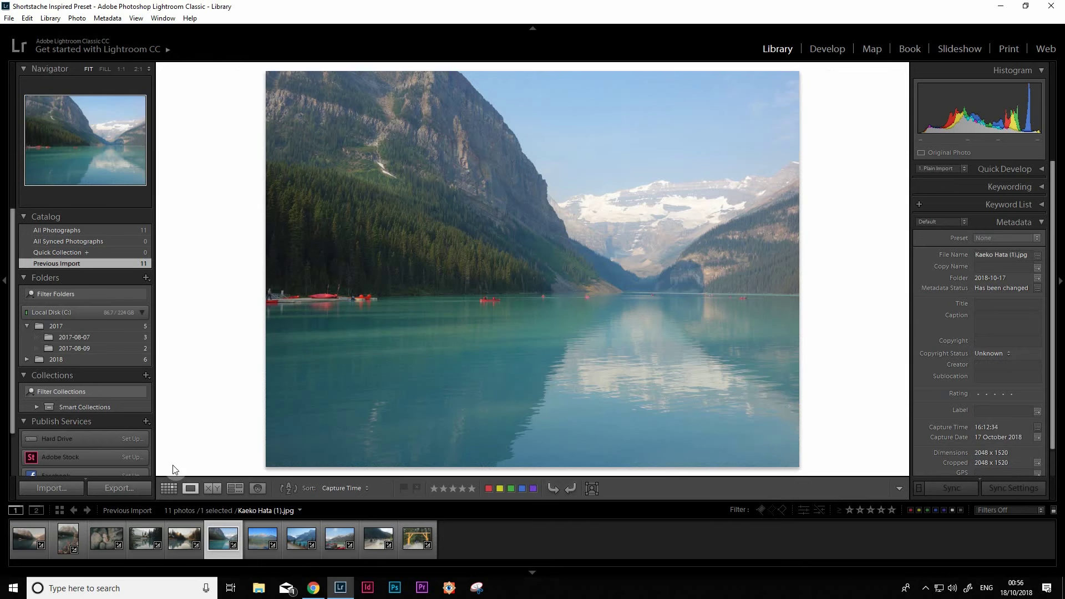
left_click(28, 537)
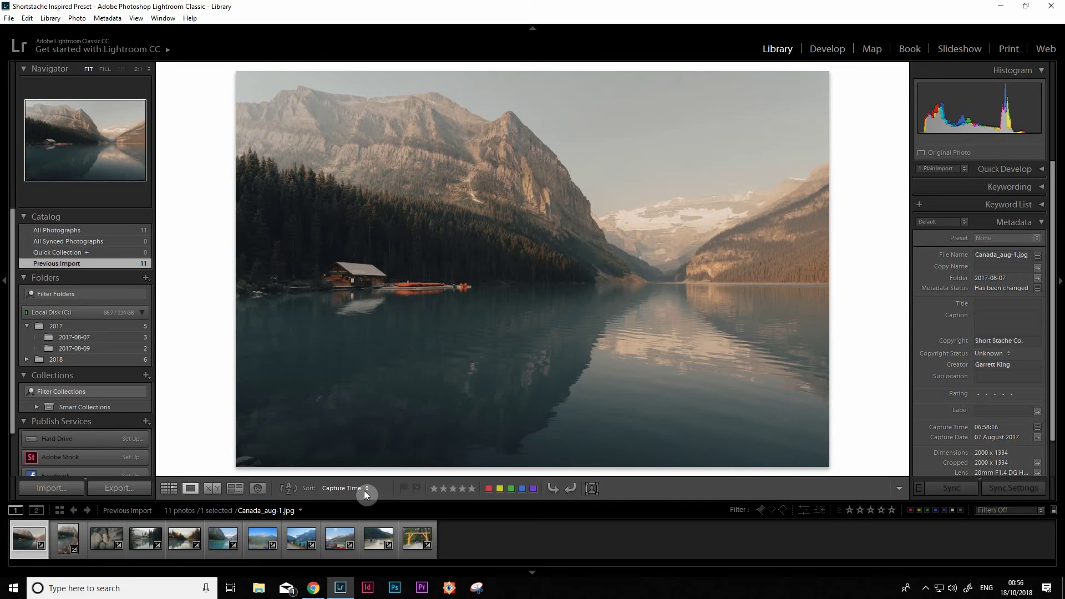
left_click(826, 48)
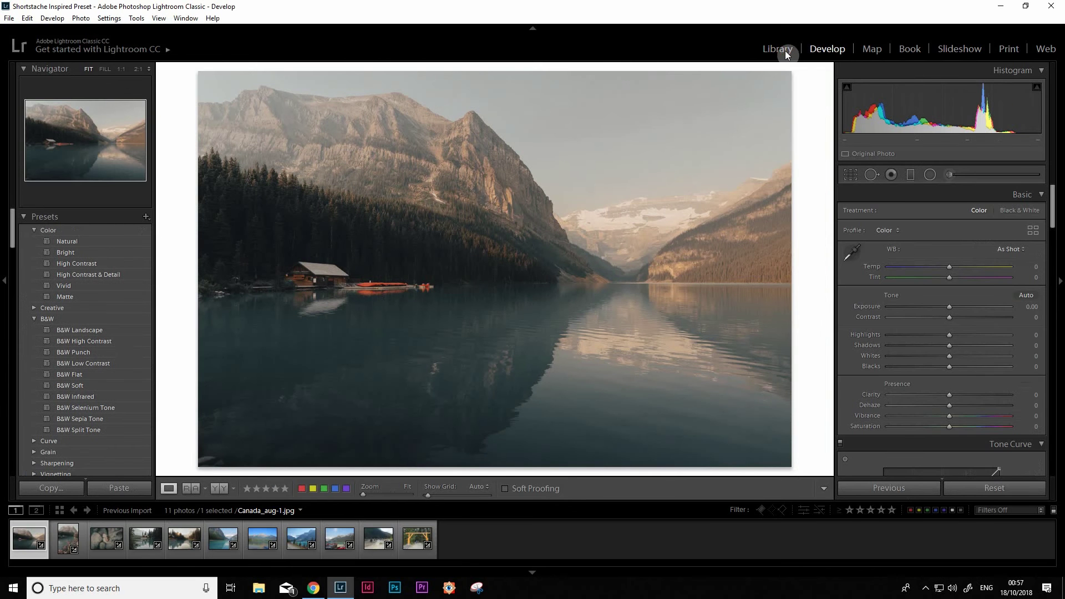
left_click(786, 54)
left_click(824, 49)
left_click(190, 488)
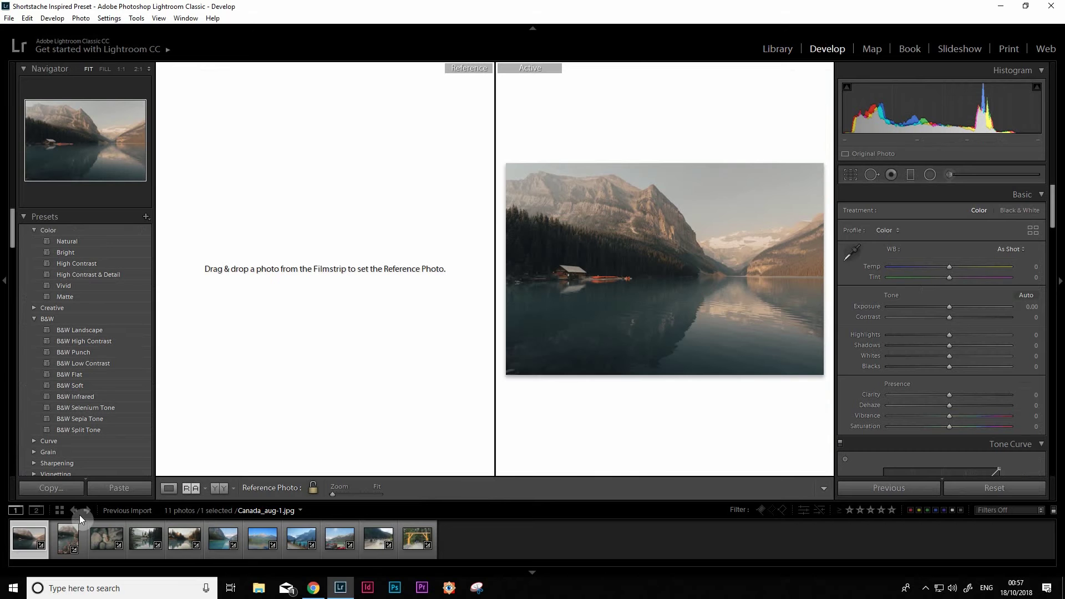
left_click_drag(28, 537, 275, 251)
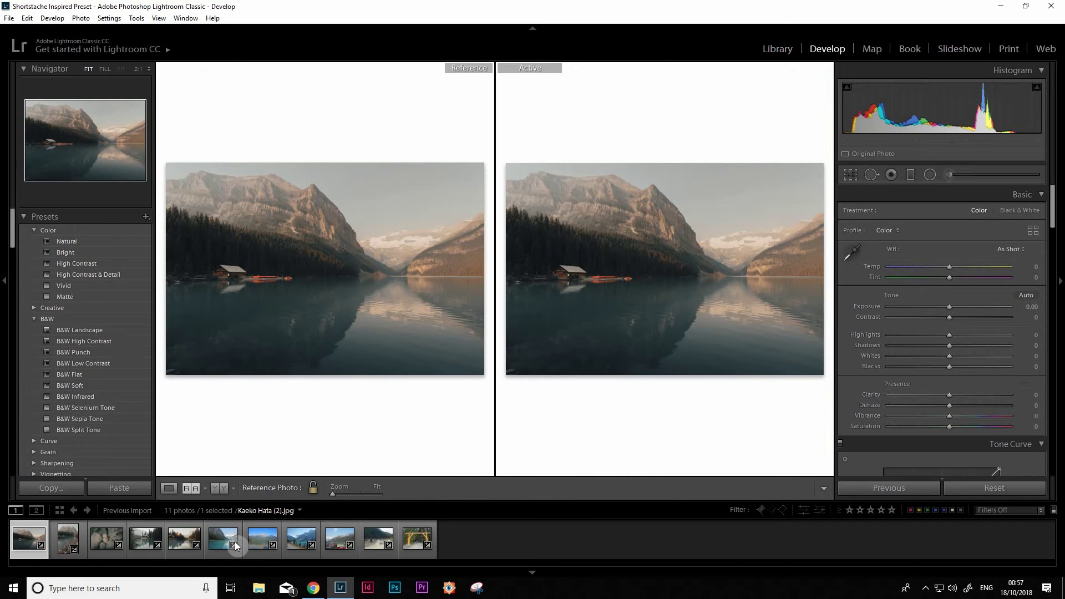
mouse_move(222, 539)
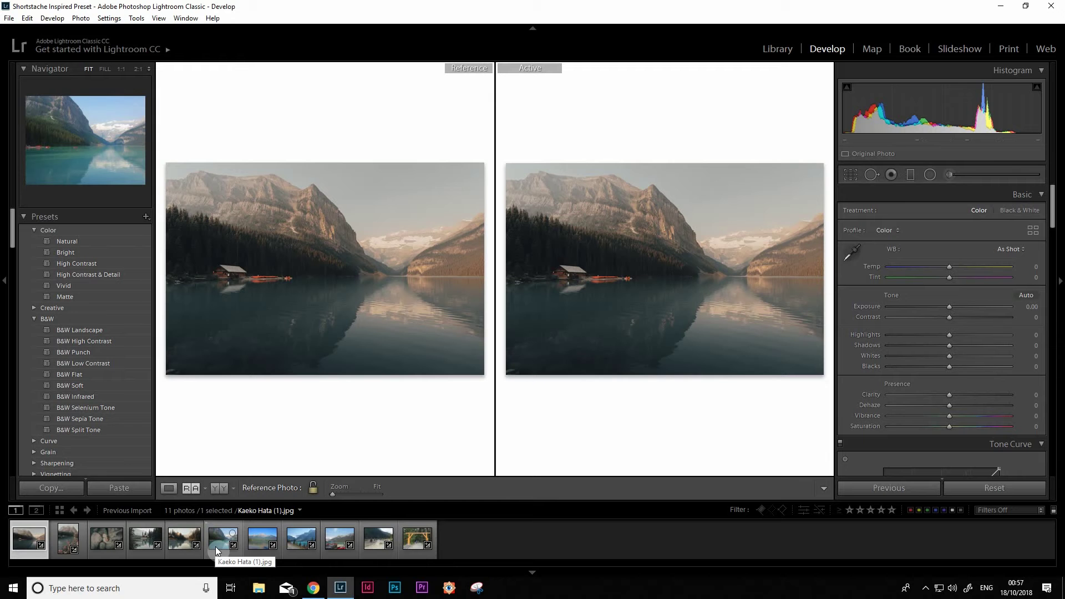
left_click_drag(215, 547, 628, 315)
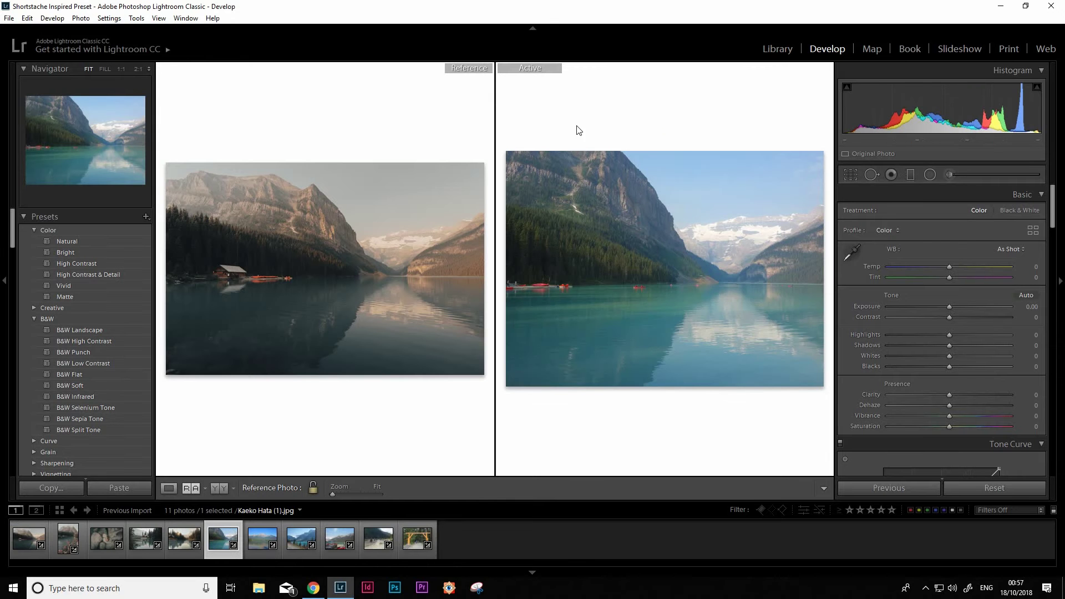
Try then reset Contrast, and set Highlights -42, Whites -39, Shadows +54 and Blacks +19.
left_click(915, 165)
scroll(866, 291, "down", 2)
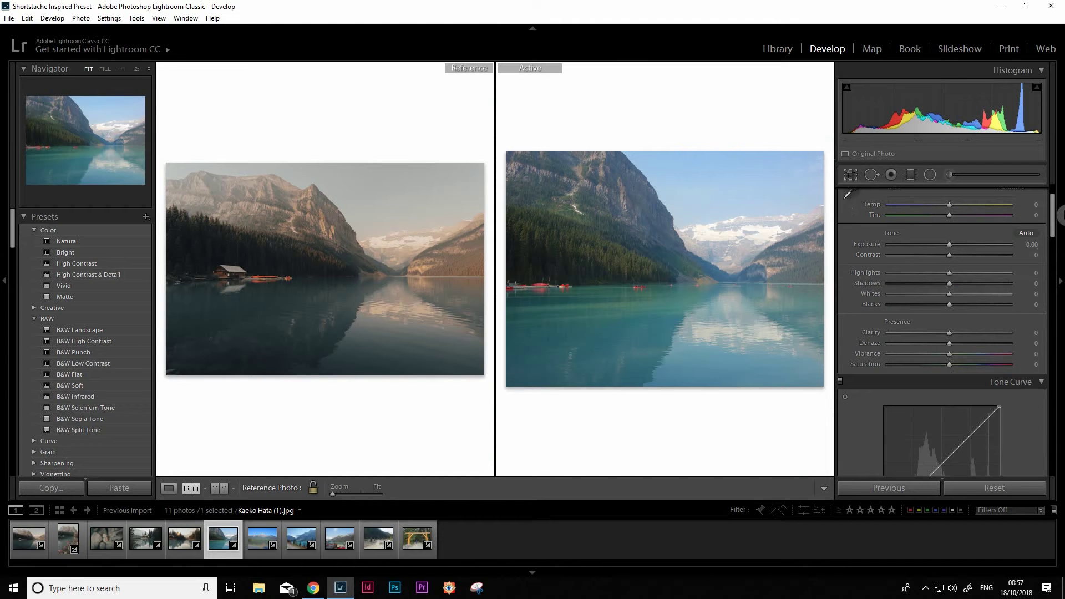
left_click_drag(1052, 212, 1053, 226)
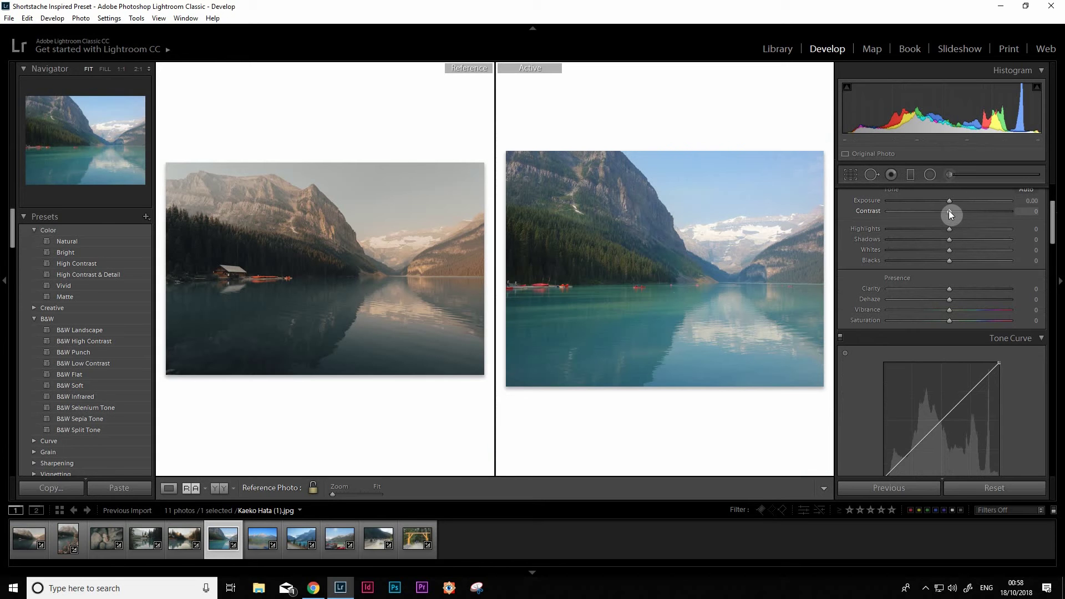
left_click_drag(949, 211, 965, 214)
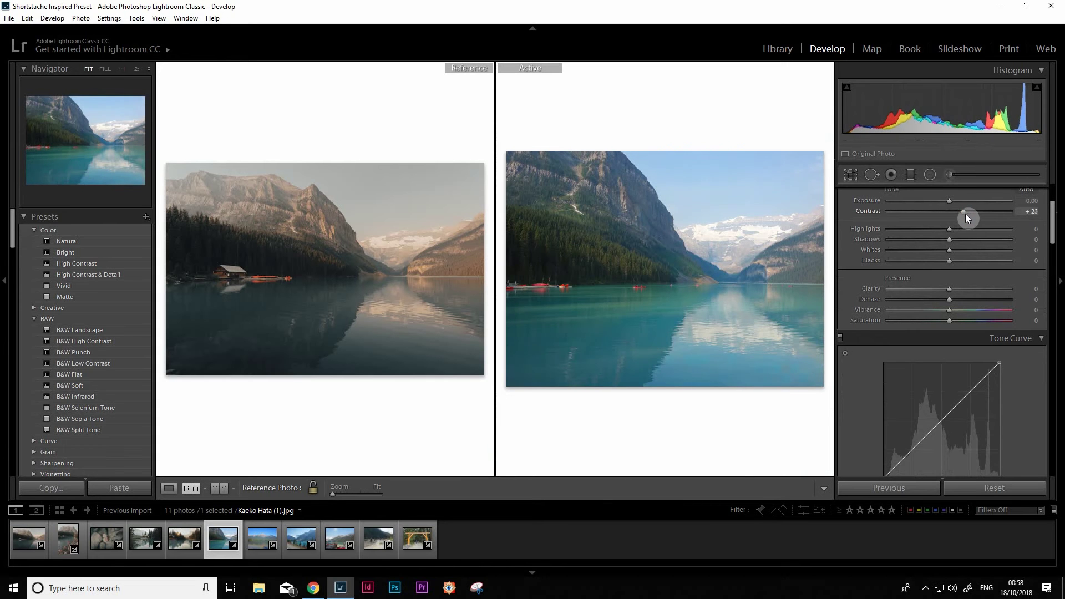
double_click(871, 212)
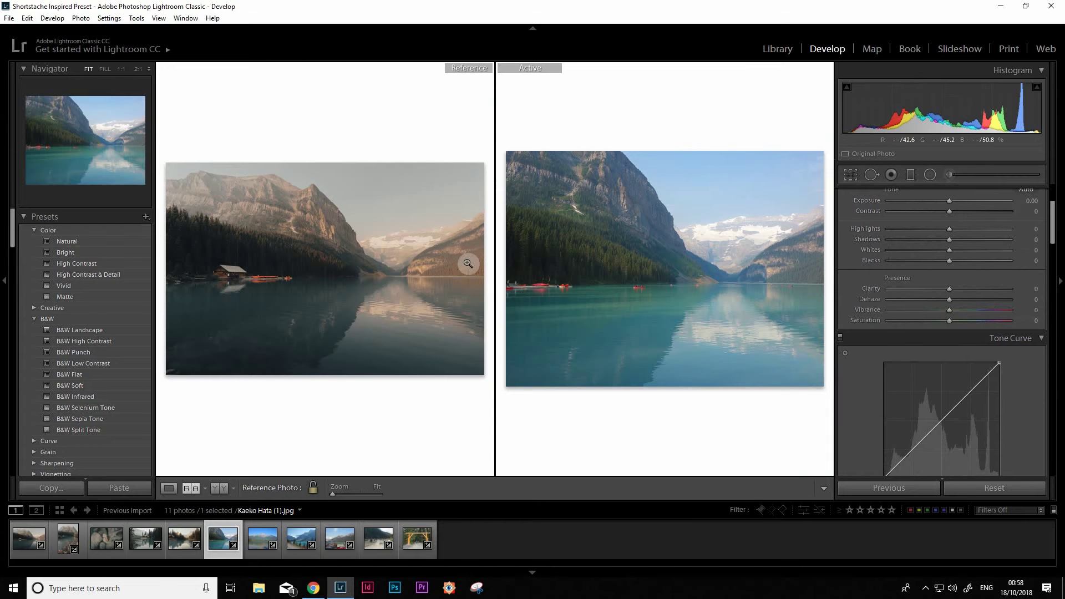
mouse_move(949, 228)
left_mouse_down()
mouse_move(905, 231)
mouse_move(924, 233)
left_mouse_up()
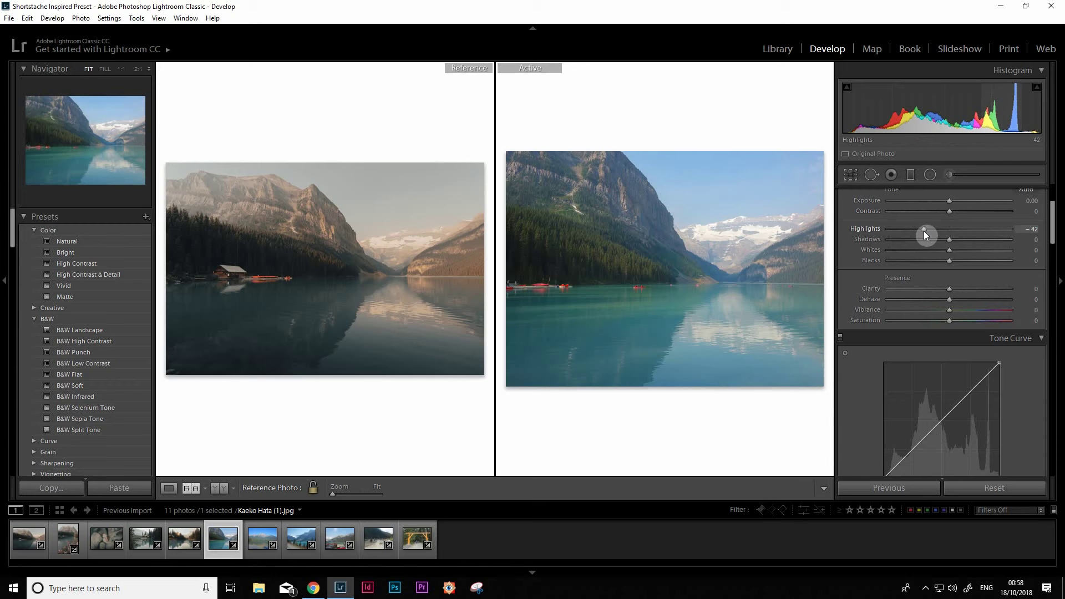
left_click(924, 253)
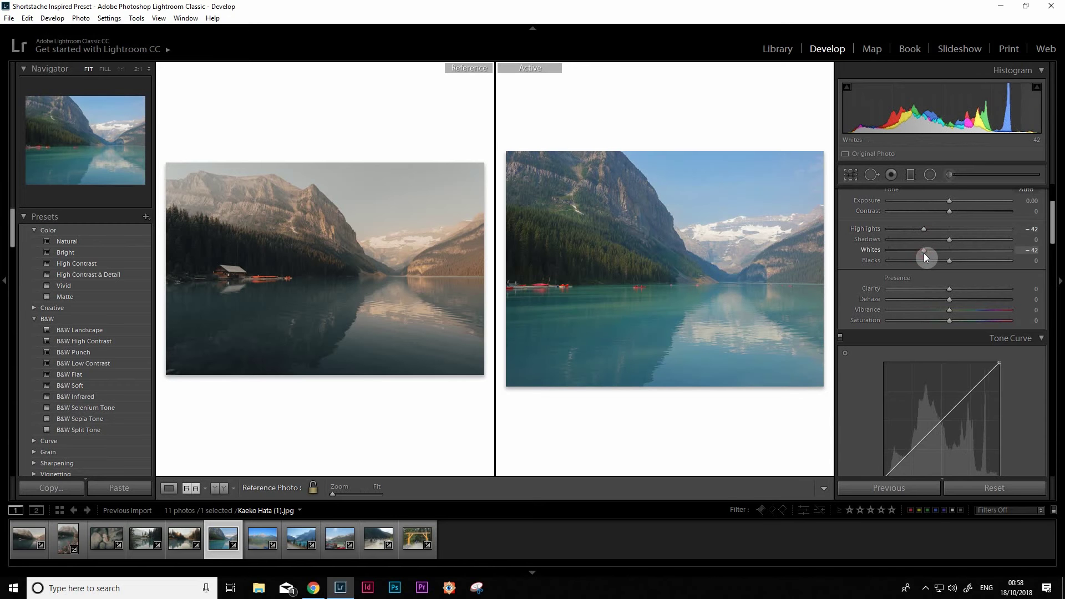
left_click_drag(924, 253, 982, 241)
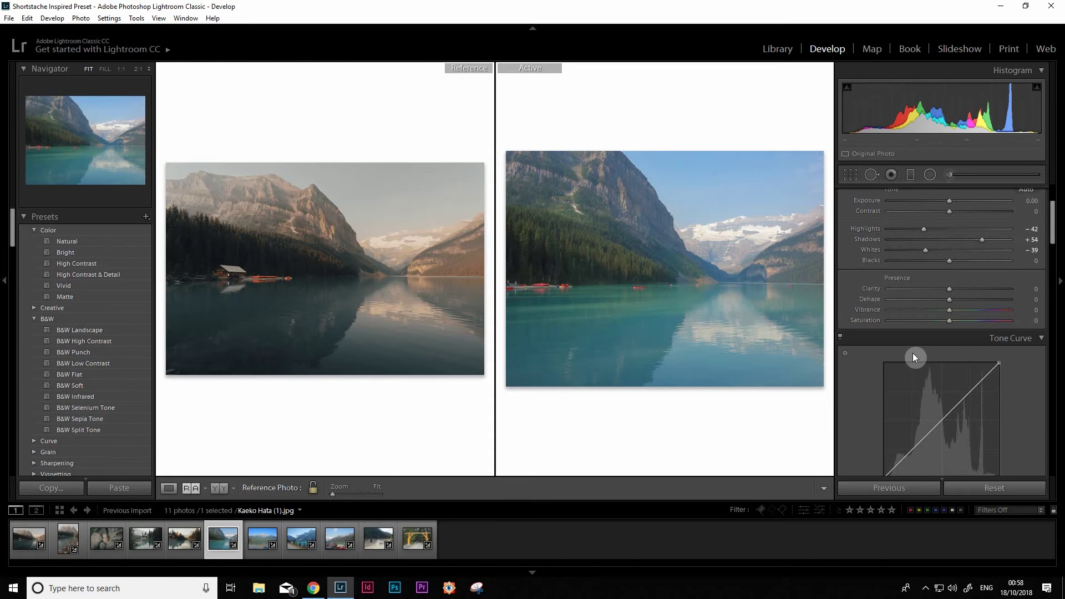
Compare against the zoomed reference and set Clarity to -10.
left_click(344, 285)
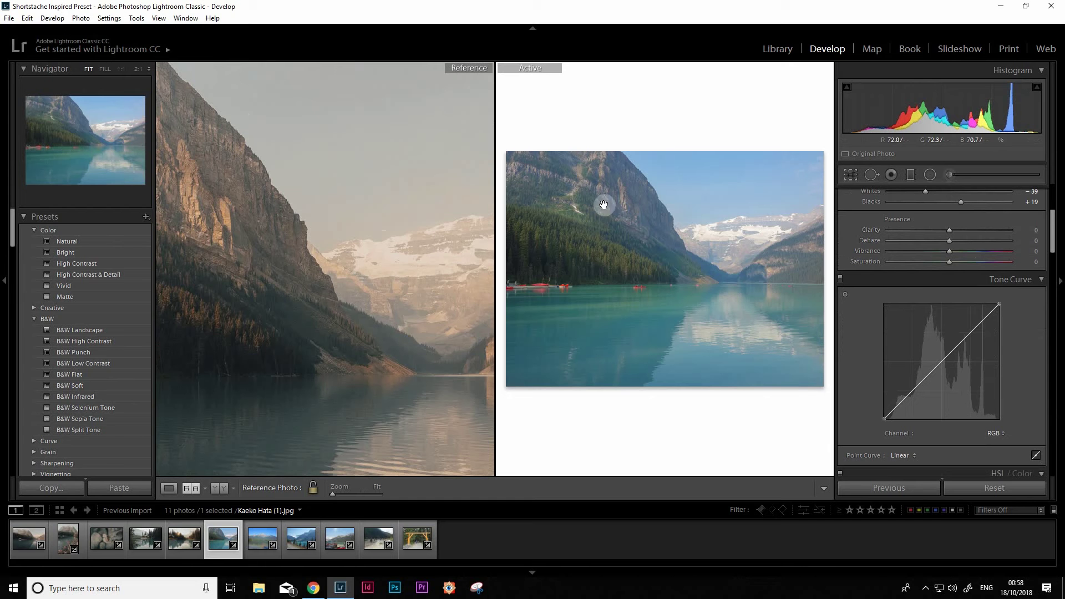
left_click_drag(947, 232, 941, 235)
left_click(1026, 230)
type("-10")
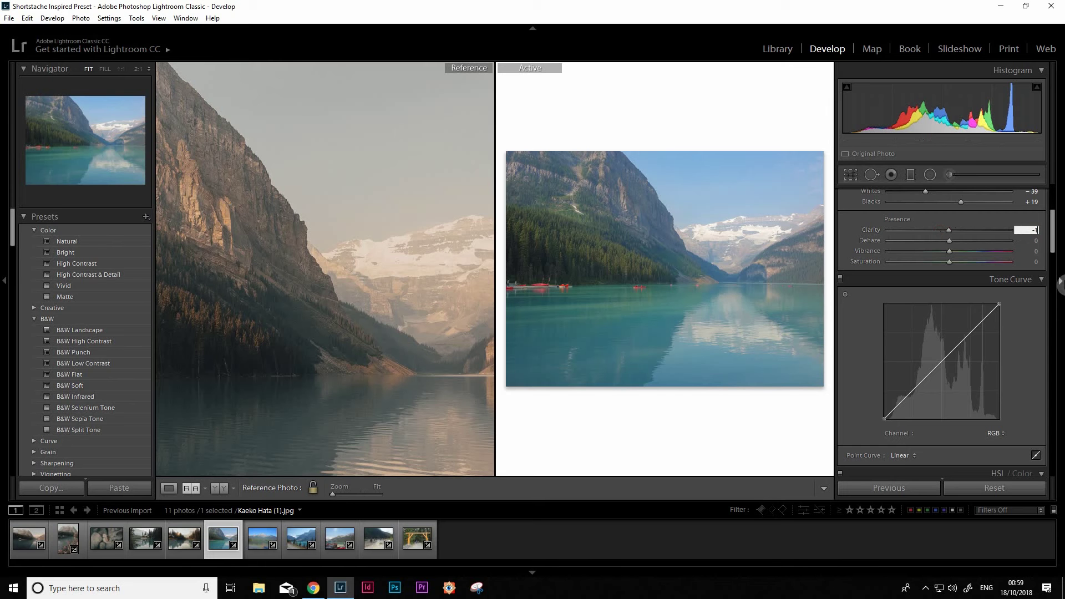
key("Return")
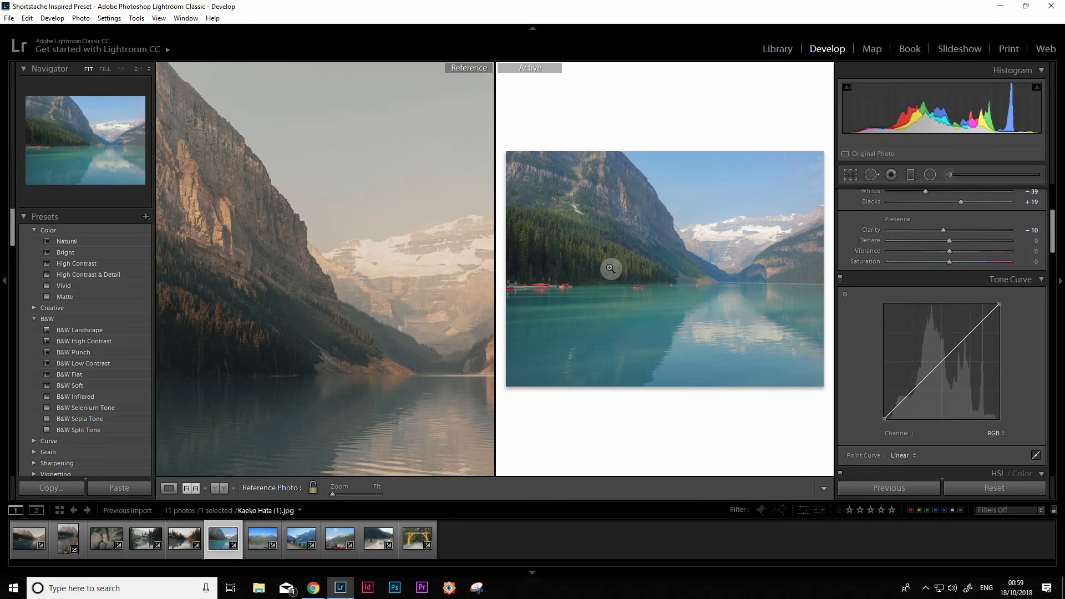
left_click(375, 275)
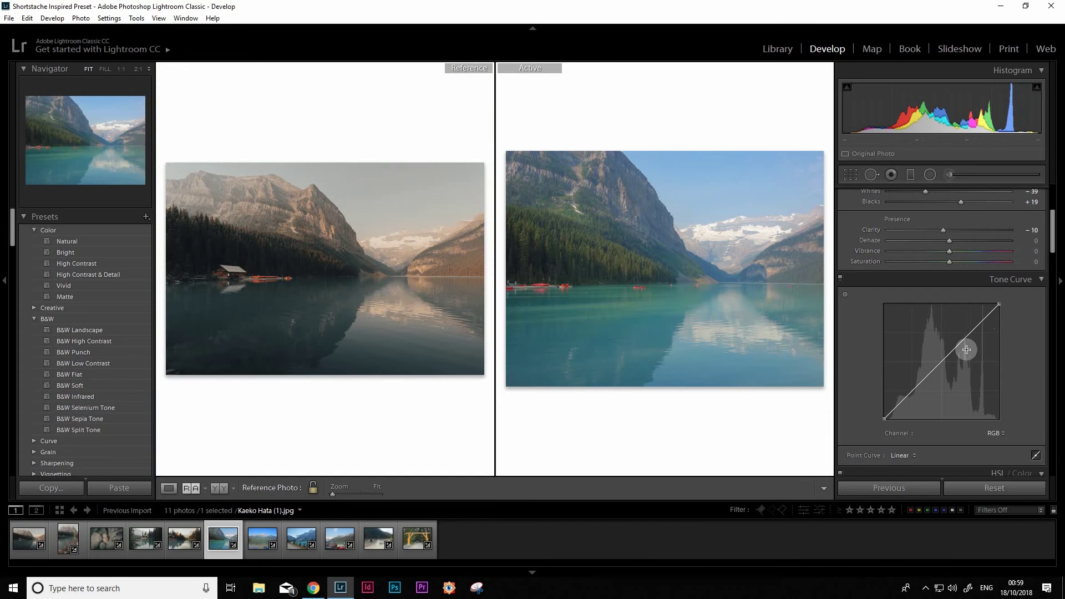
Shape an RGB S-curve with a lifted midtone, lowered shadow point and pulled-down top endpoint.
left_click(996, 433)
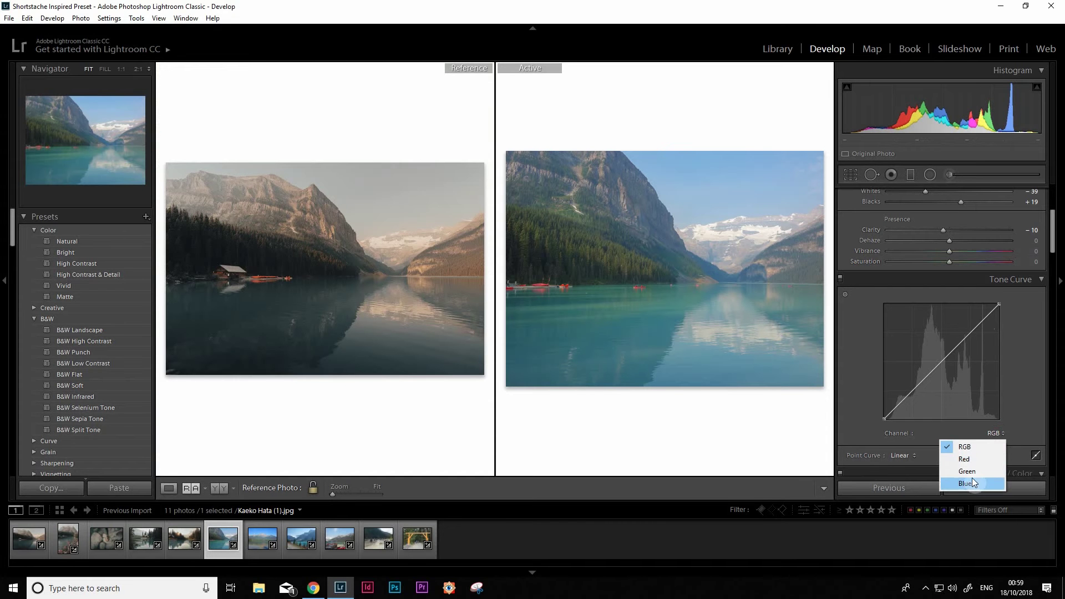
left_click(1022, 417)
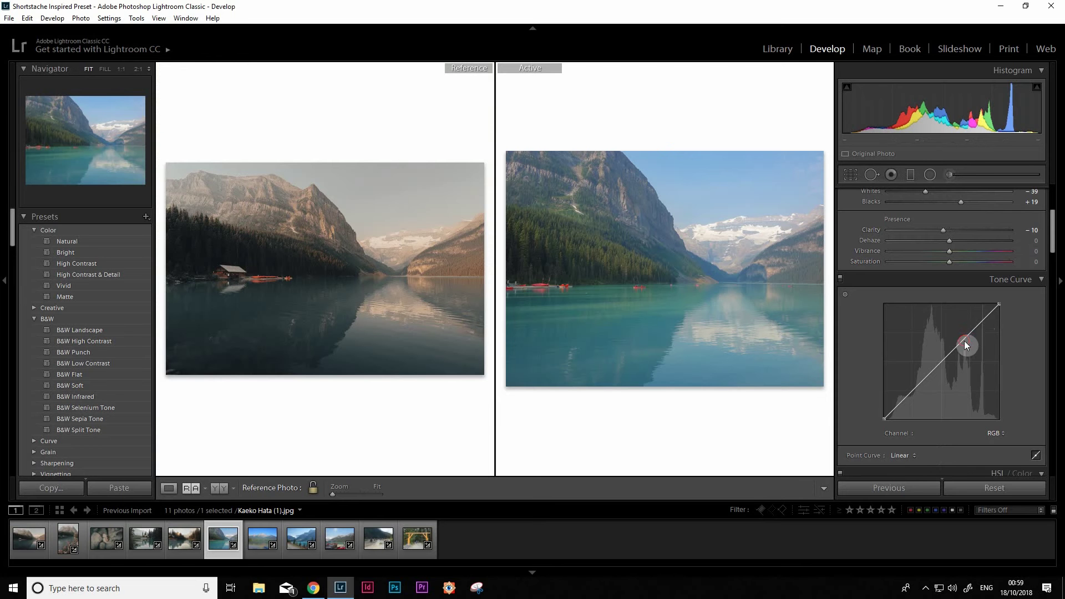
left_click_drag(963, 341, 963, 334)
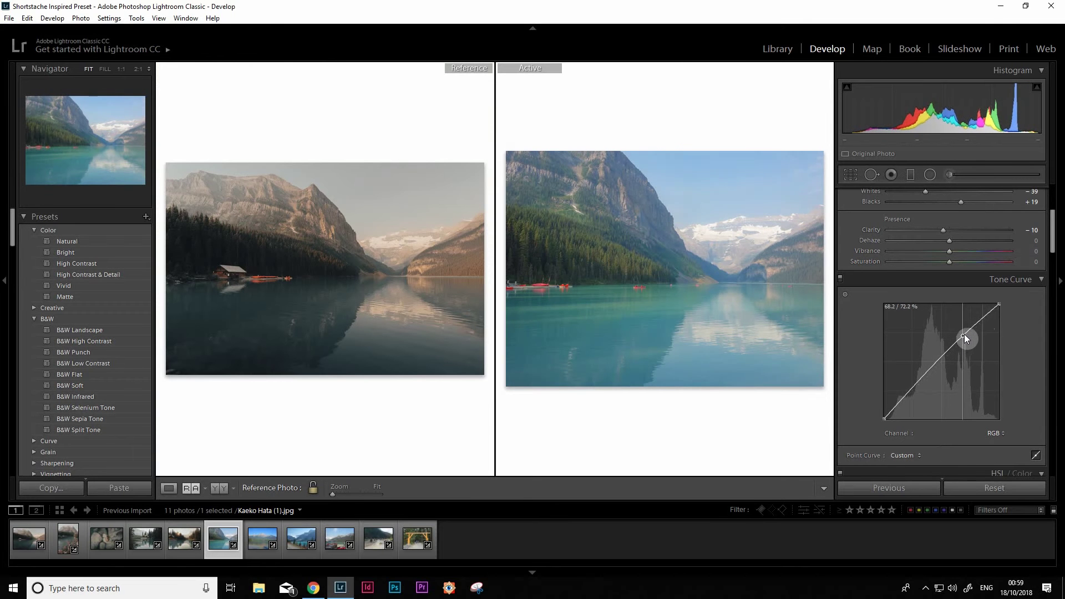
left_click_drag(1000, 304, 1001, 309)
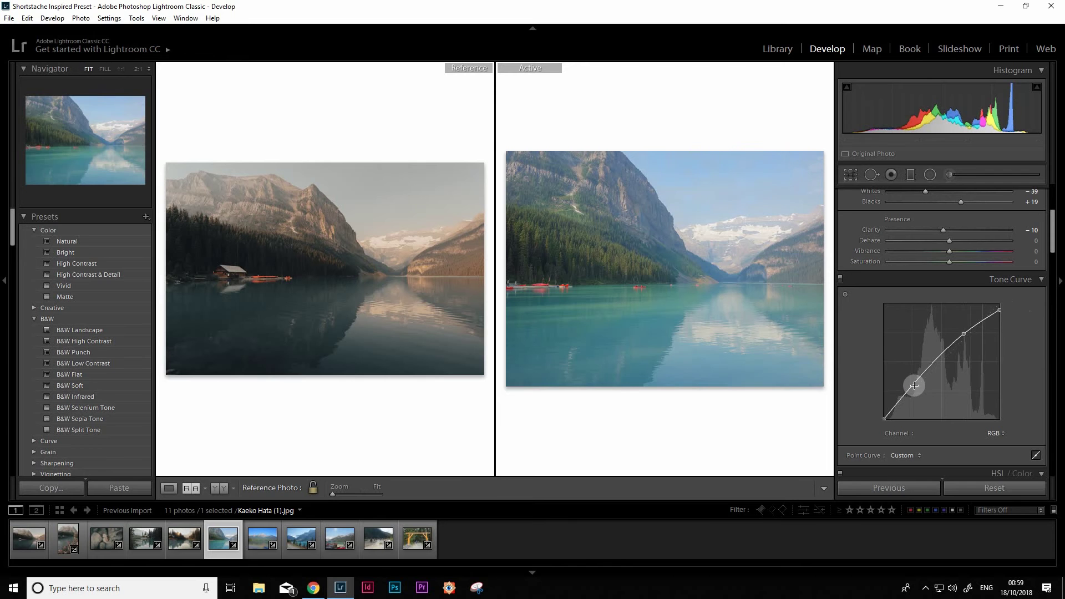
left_click_drag(916, 384, 916, 392)
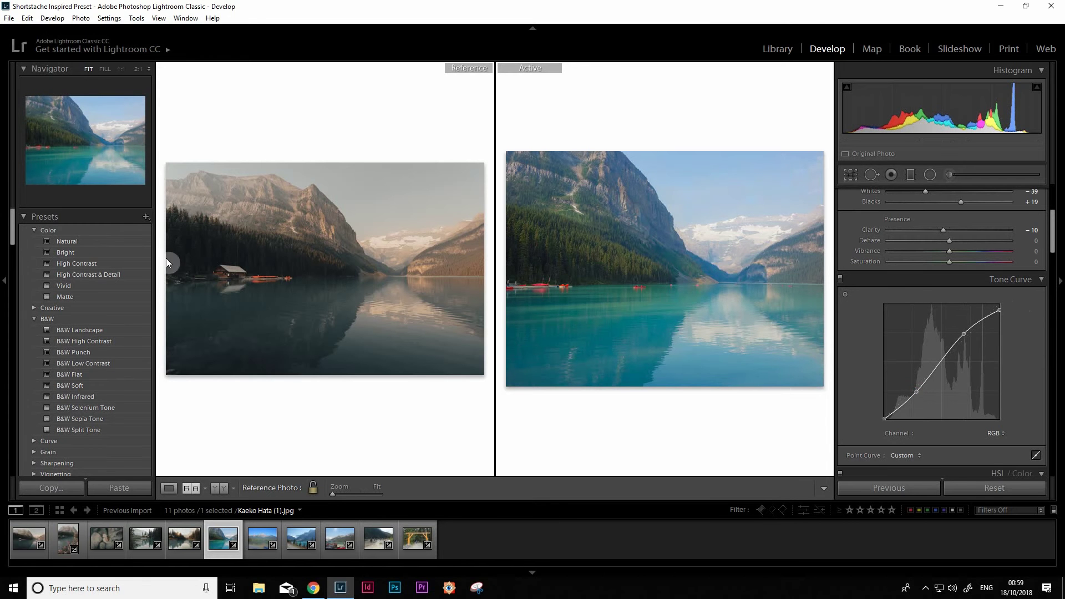
left_click_drag(916, 392, 912, 403)
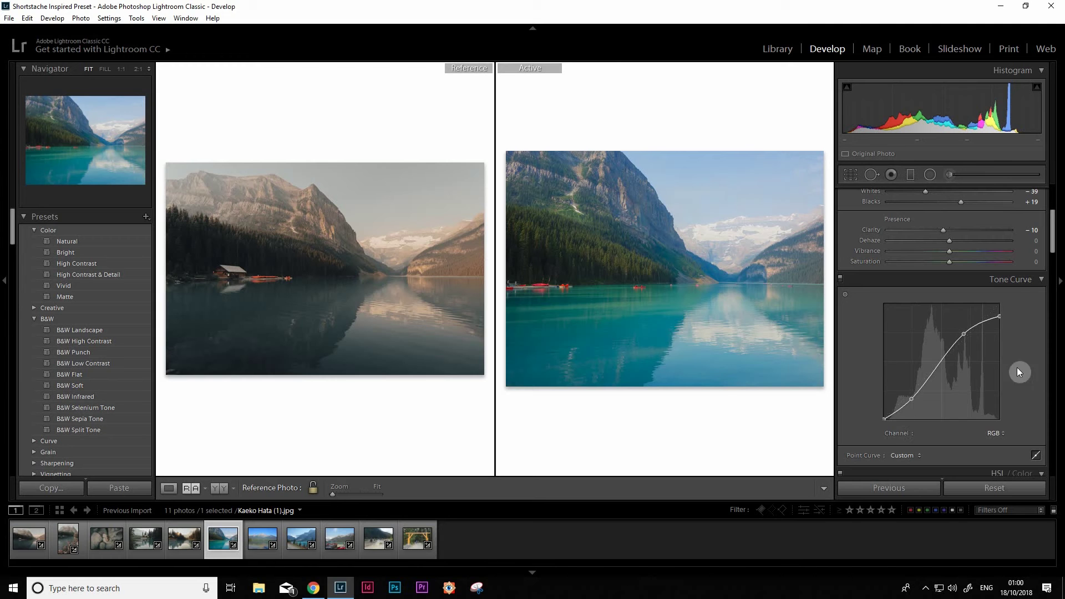
left_click(994, 435)
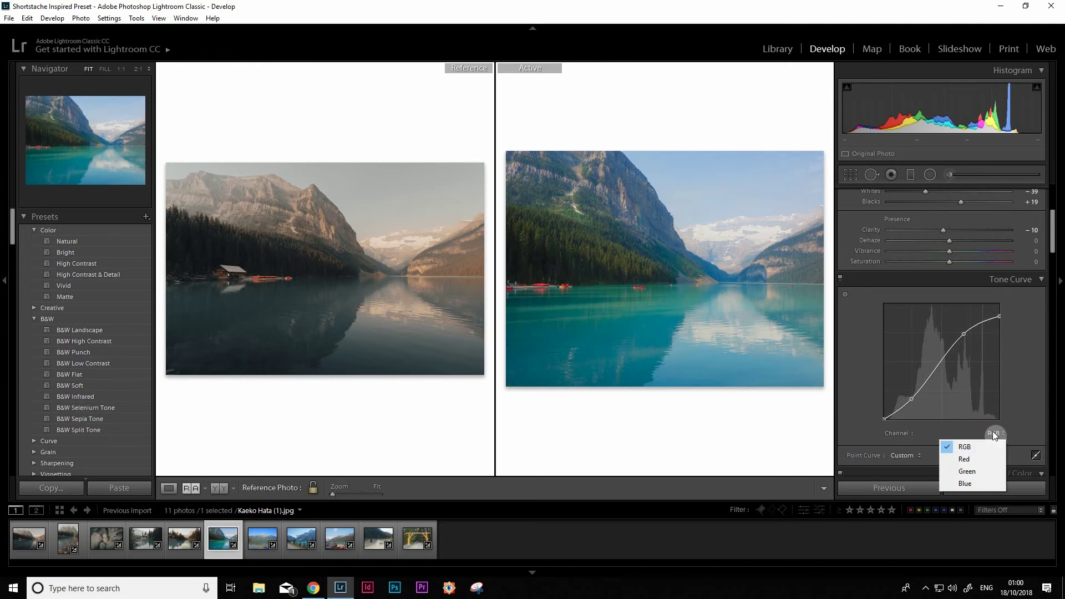
left_click(1000, 315)
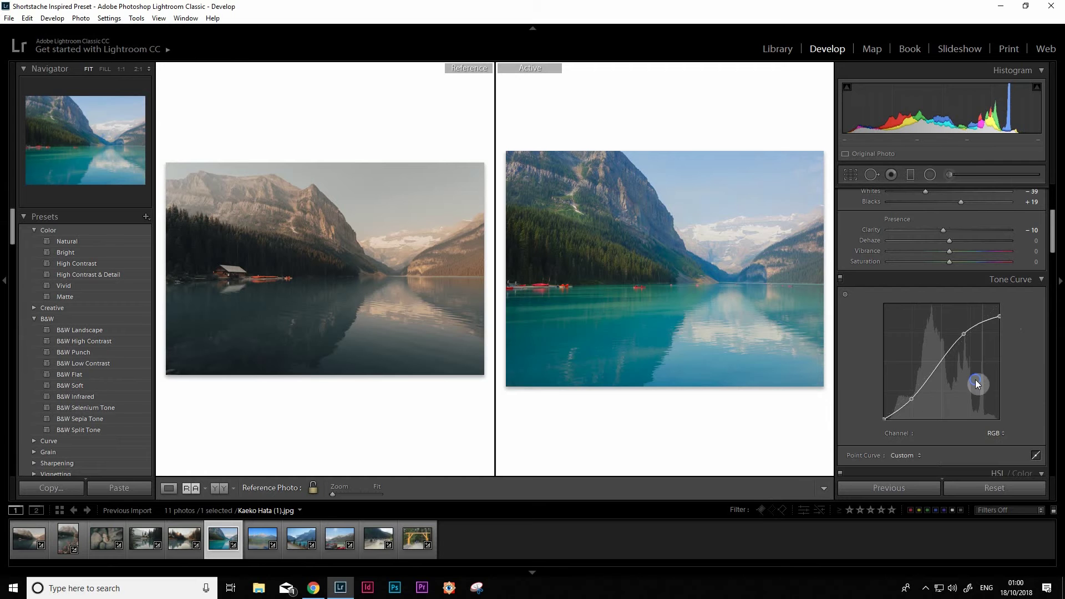
Reset the tone curve to linear, then lower the Red curve's top endpoint and add a shadow point.
right_click(1014, 393)
left_click(1040, 387)
left_click(989, 437)
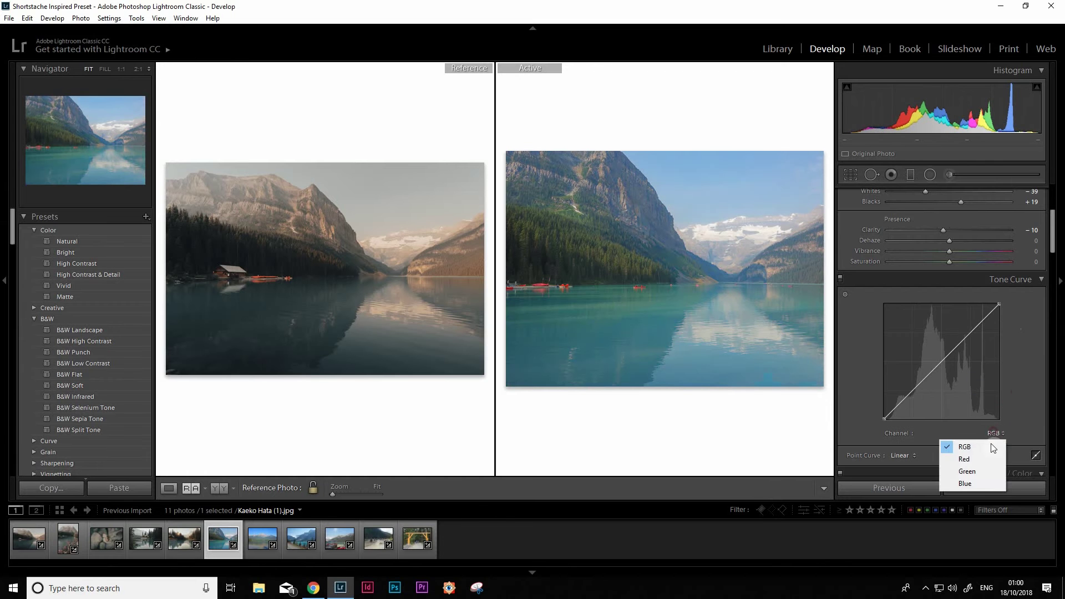
left_click(960, 450)
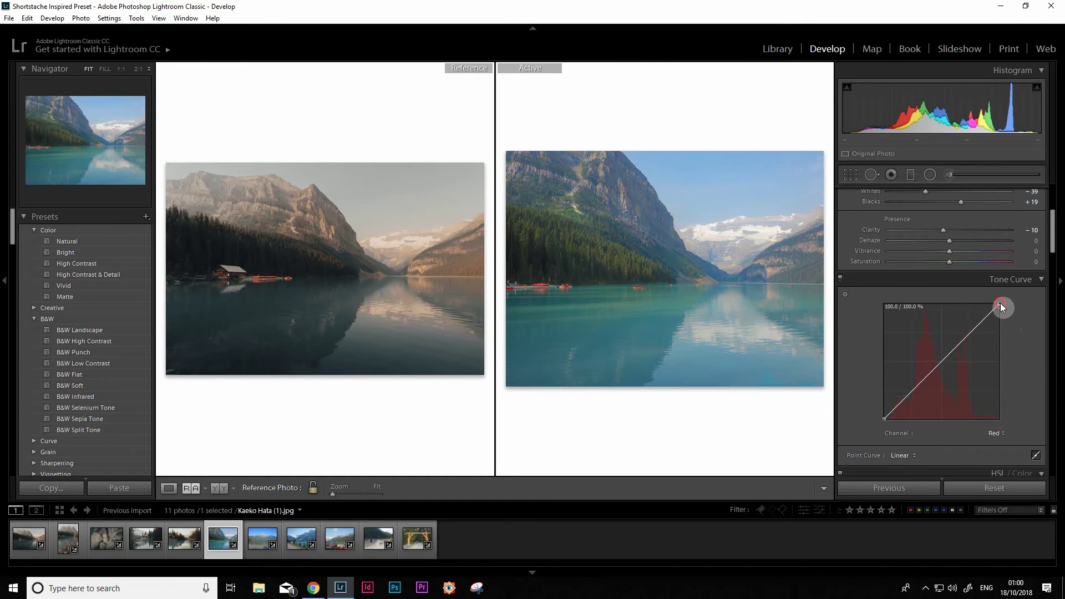
mouse_move(997, 302)
left_mouse_down()
mouse_move(1007, 312)
mouse_move(968, 331)
left_mouse_up()
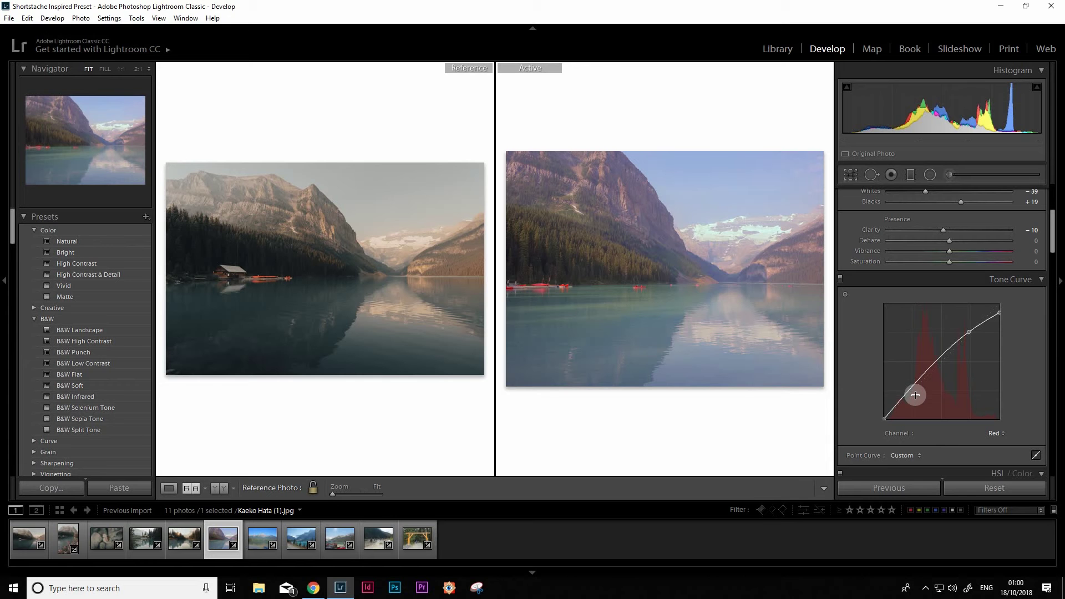
left_click_drag(913, 393, 914, 394)
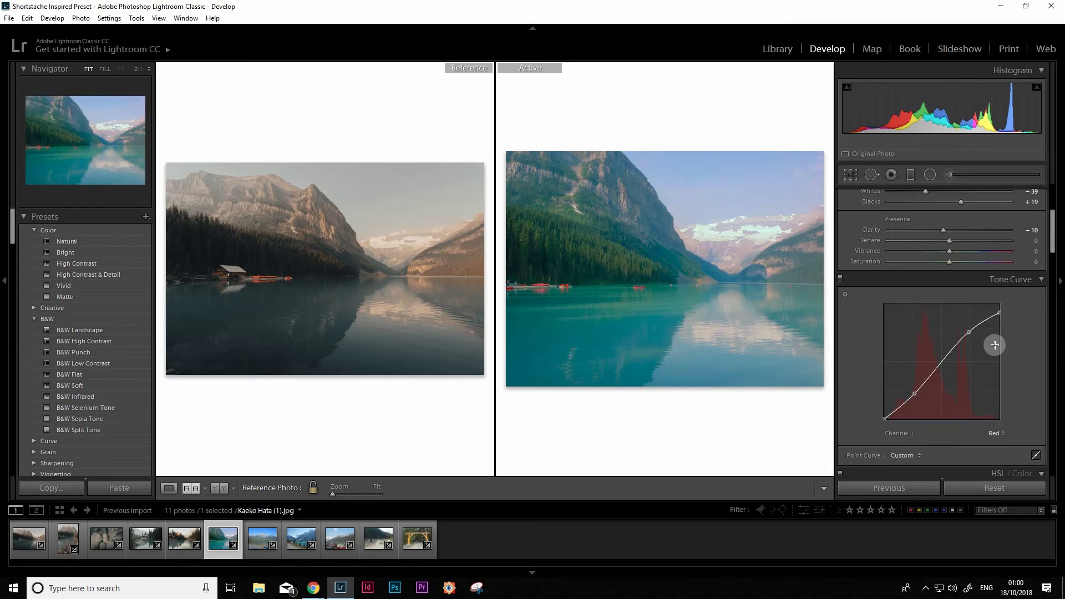
Pull down the Green curve's top end and add midtone and shadow points to bend it.
left_click(996, 435)
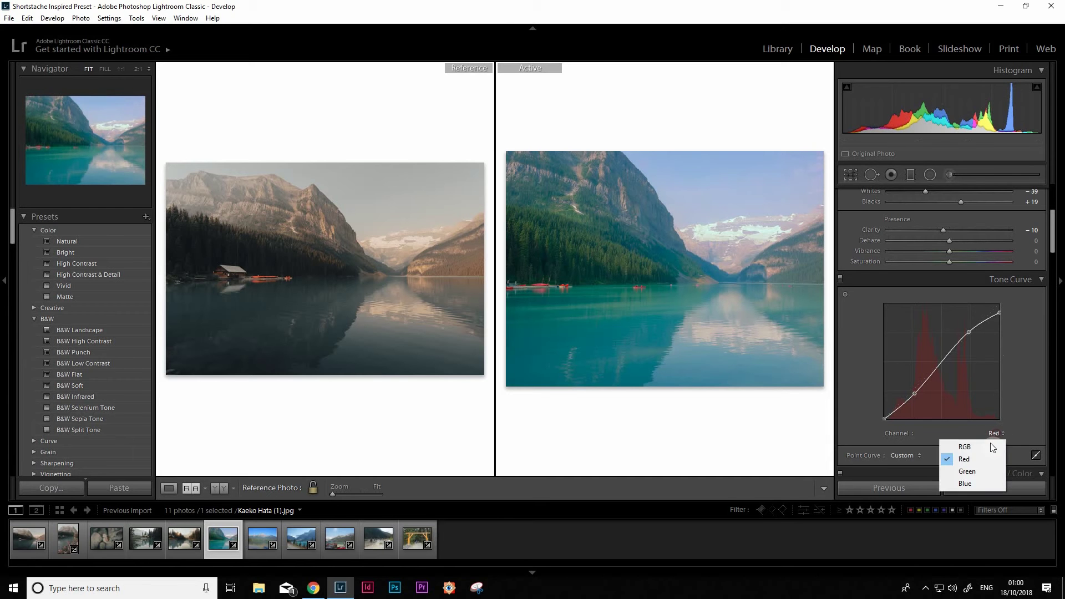
left_click(973, 470)
mouse_move(998, 312)
left_mouse_down()
mouse_move(998, 397)
mouse_move(1000, 314)
left_mouse_up()
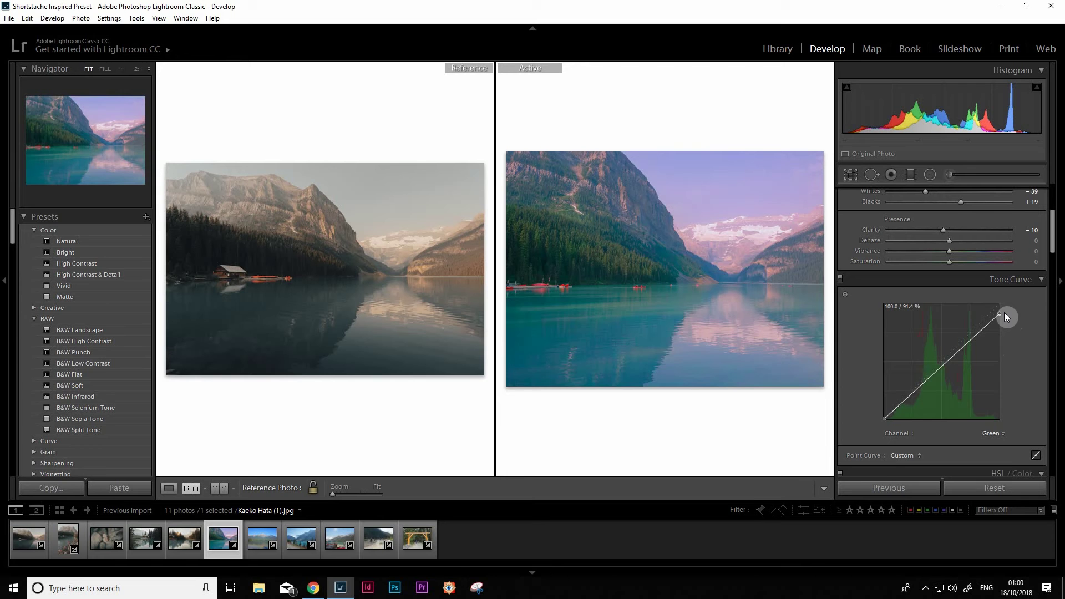
left_click(991, 434)
left_click(981, 458)
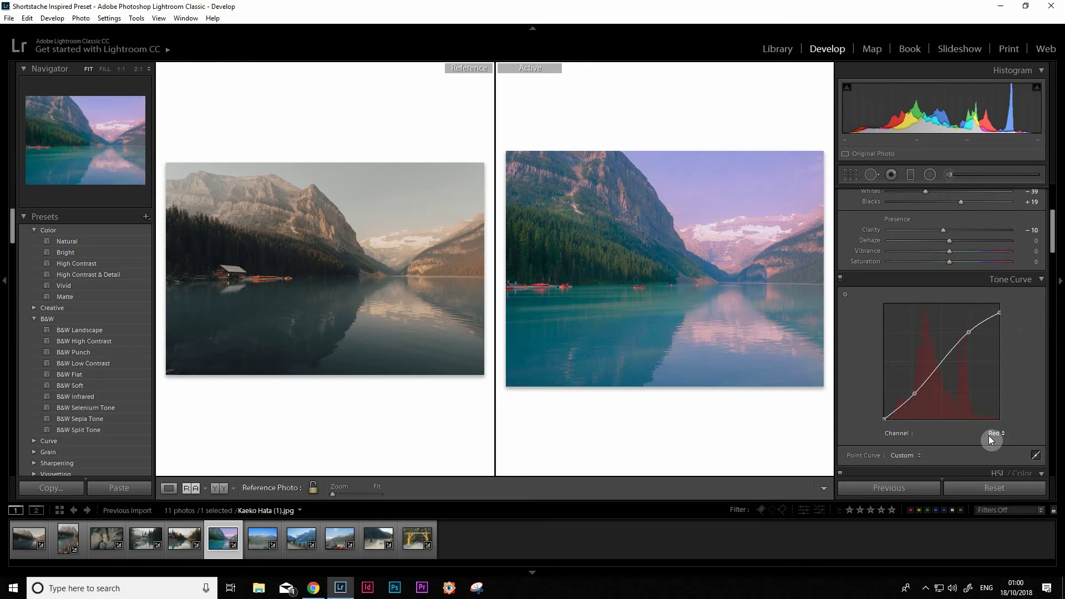
left_click(988, 435)
left_click(986, 471)
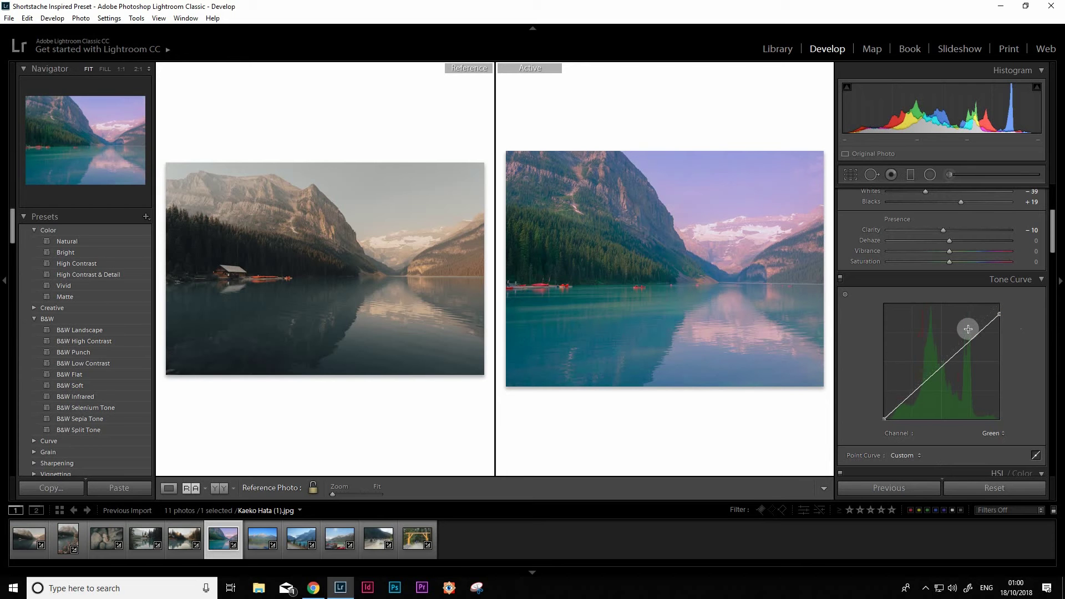
left_click(967, 330)
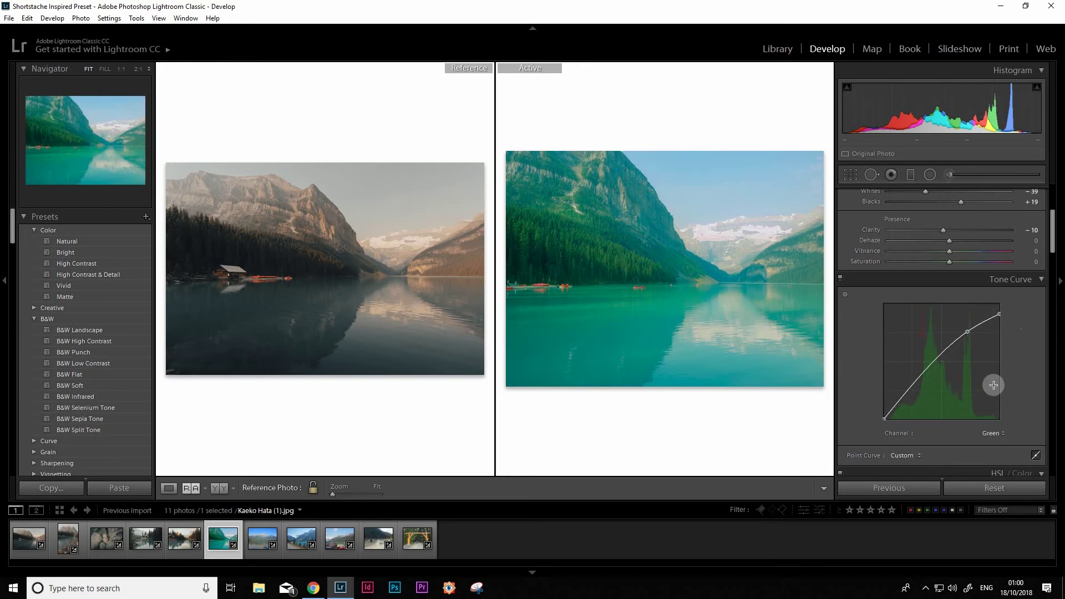
left_click(913, 394)
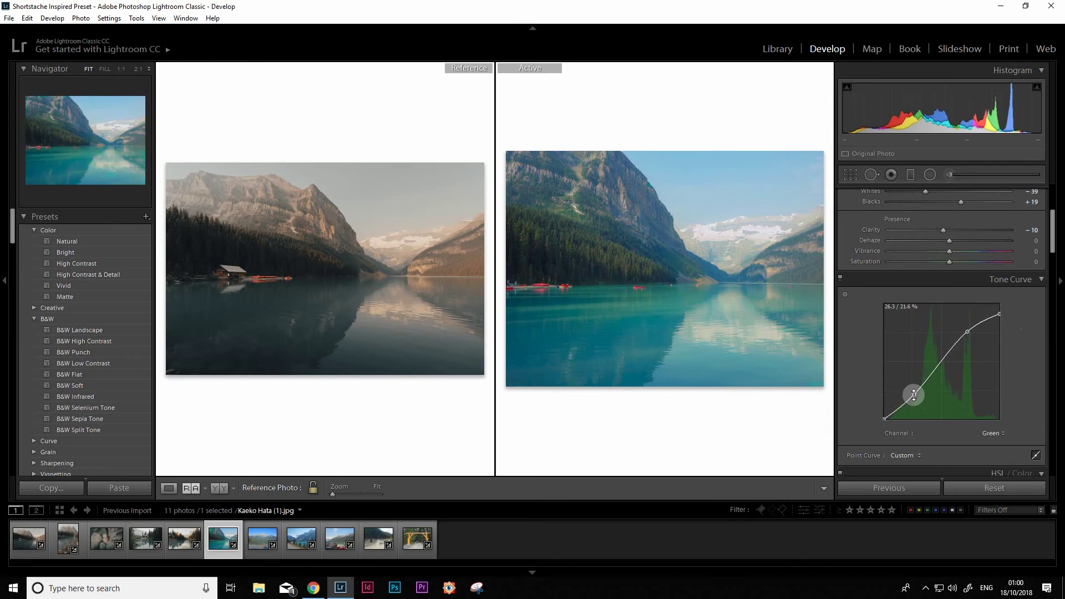
Pull down the Blue curve's top endpoint, then nudge it slightly back up.
left_click(990, 433)
left_click(979, 484)
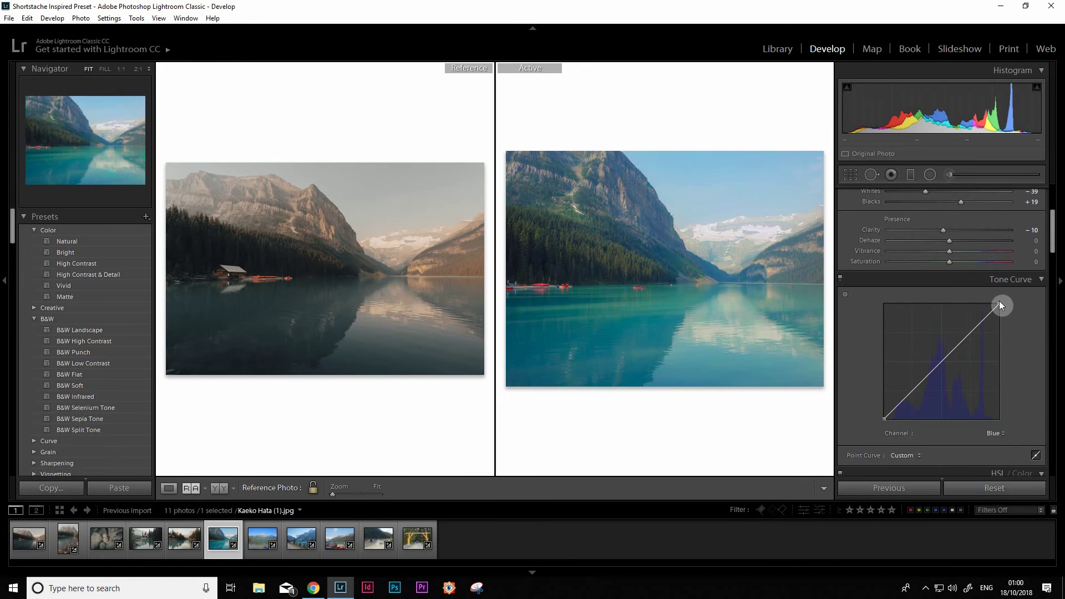
left_click_drag(999, 301, 1014, 315)
left_click(992, 434)
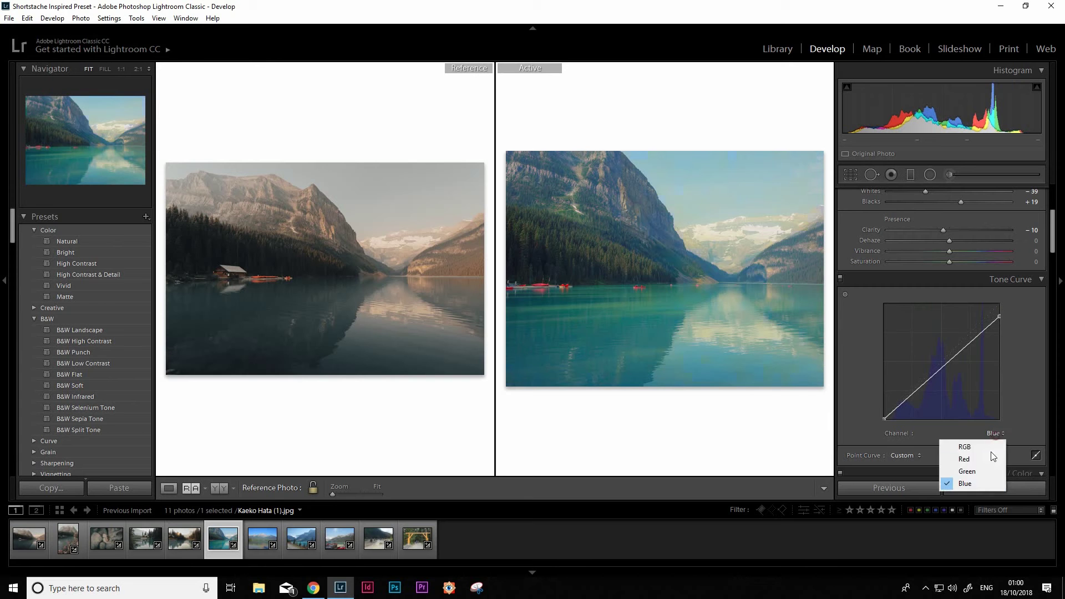
left_click(980, 460)
left_click(993, 433)
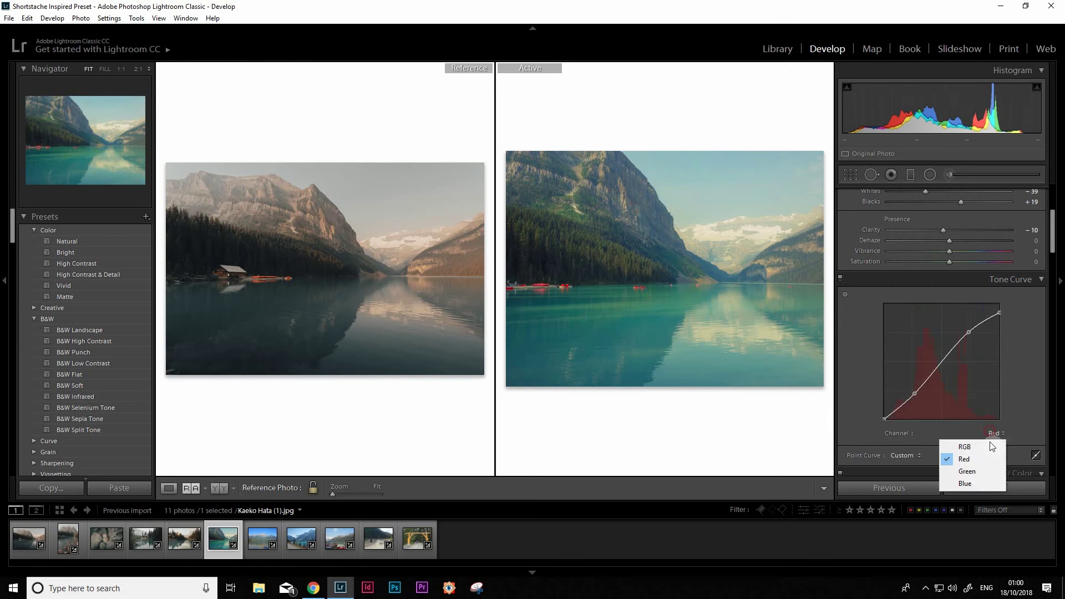
left_click(979, 483)
left_click_drag(996, 311, 1004, 313)
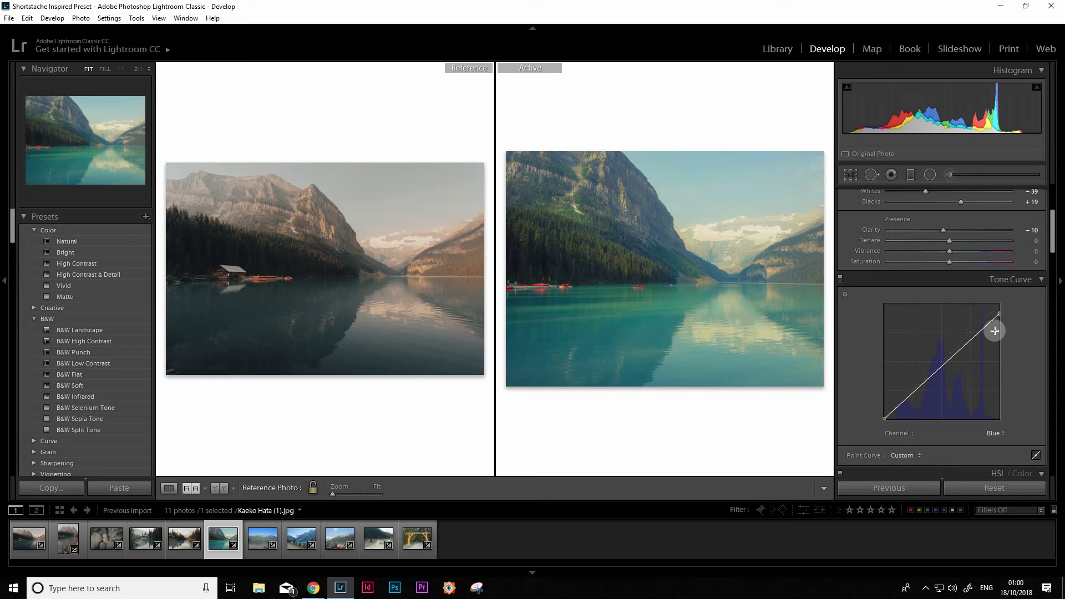
Add shadow and upper points to form an S-shape on the Blue curve.
left_click(995, 433)
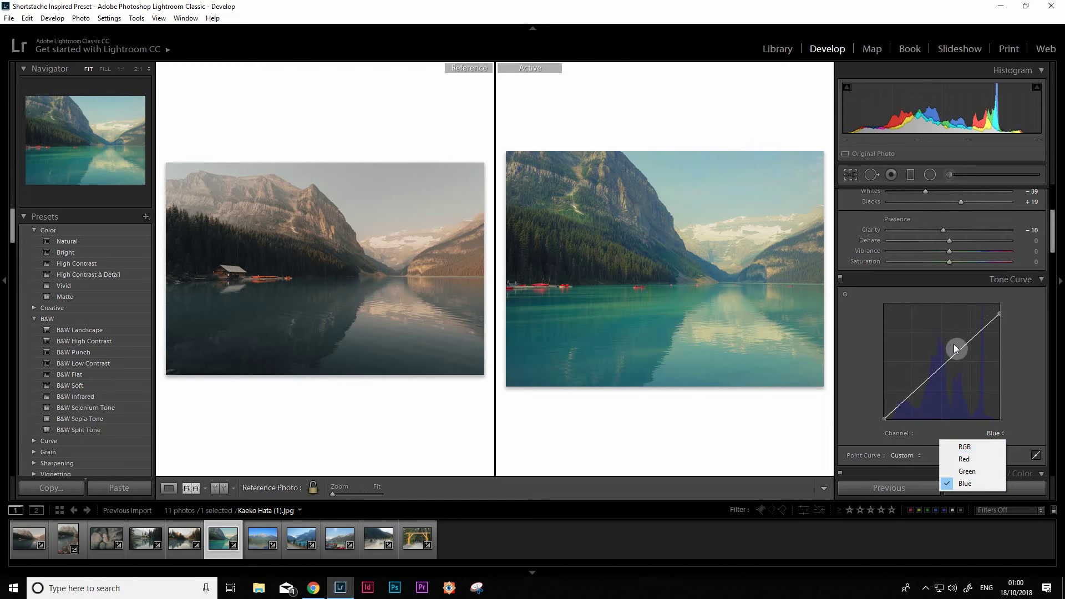
left_click(917, 414)
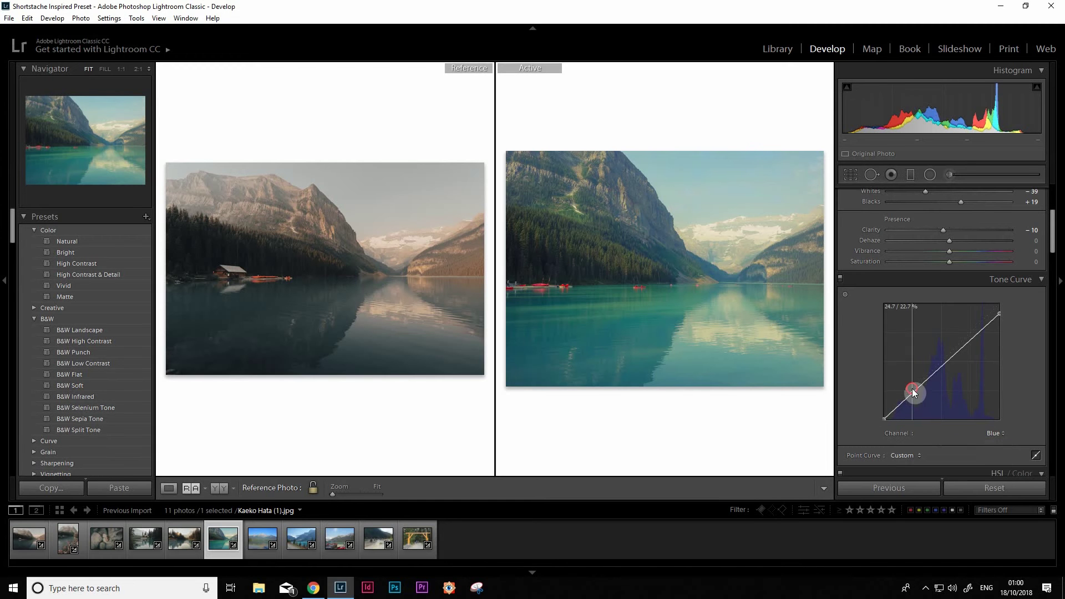
left_click_drag(911, 390, 913, 395)
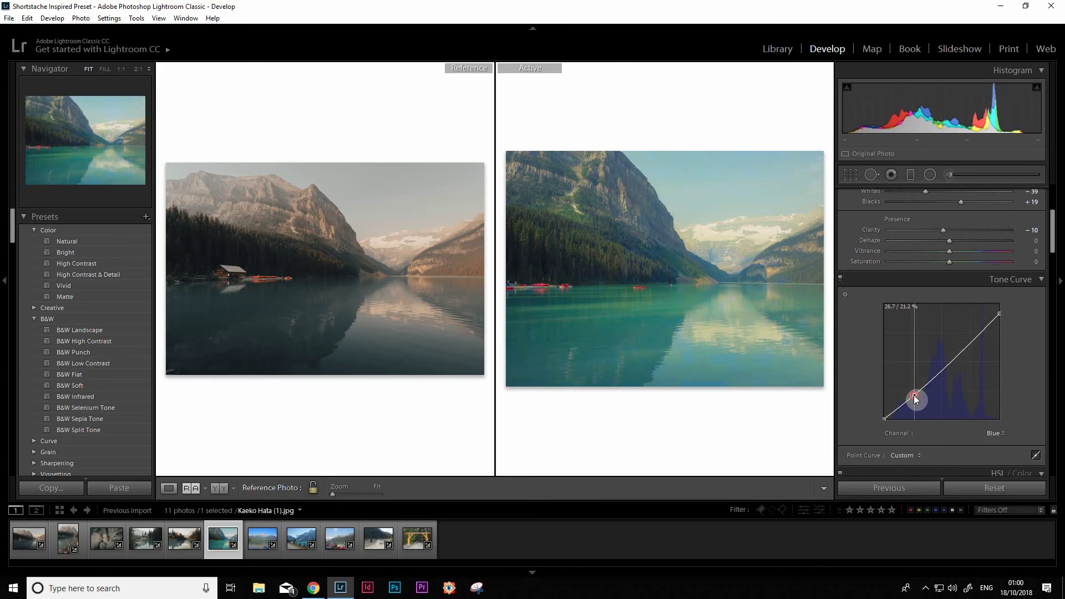
left_click(998, 434)
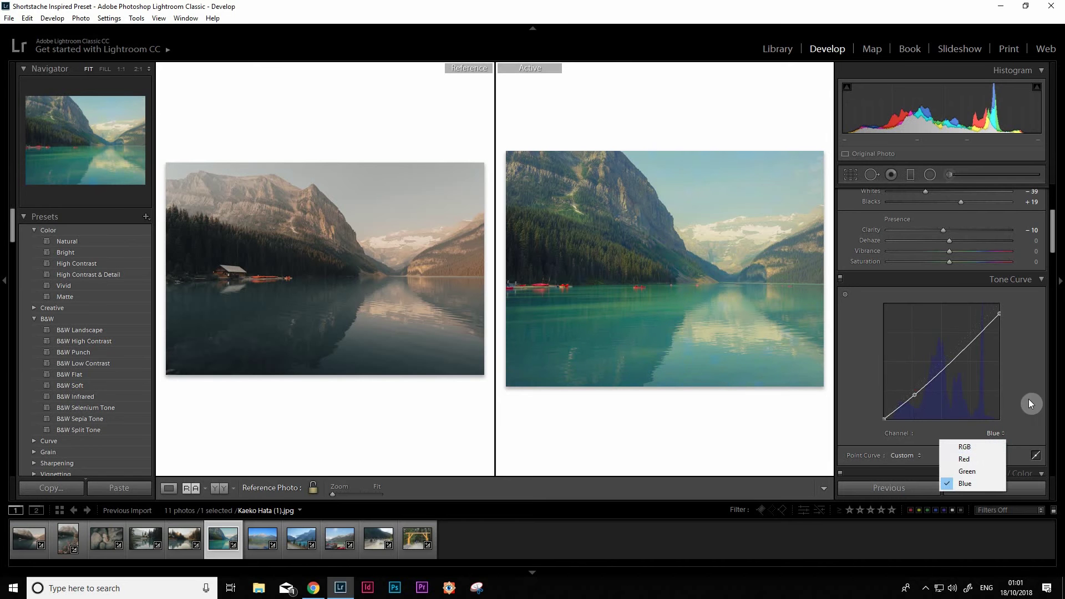
left_click_drag(965, 338, 967, 329)
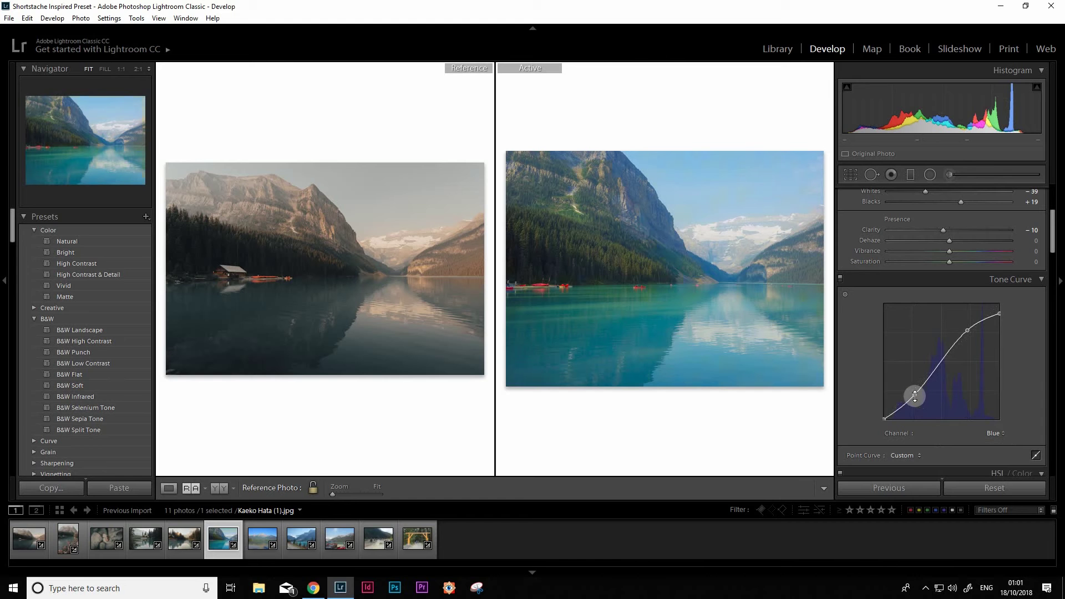
left_click_drag(914, 397, 913, 398)
Fade the RGB curve: lift the black point, add a midtone point, lower the top end to about 87%.
left_click(996, 436)
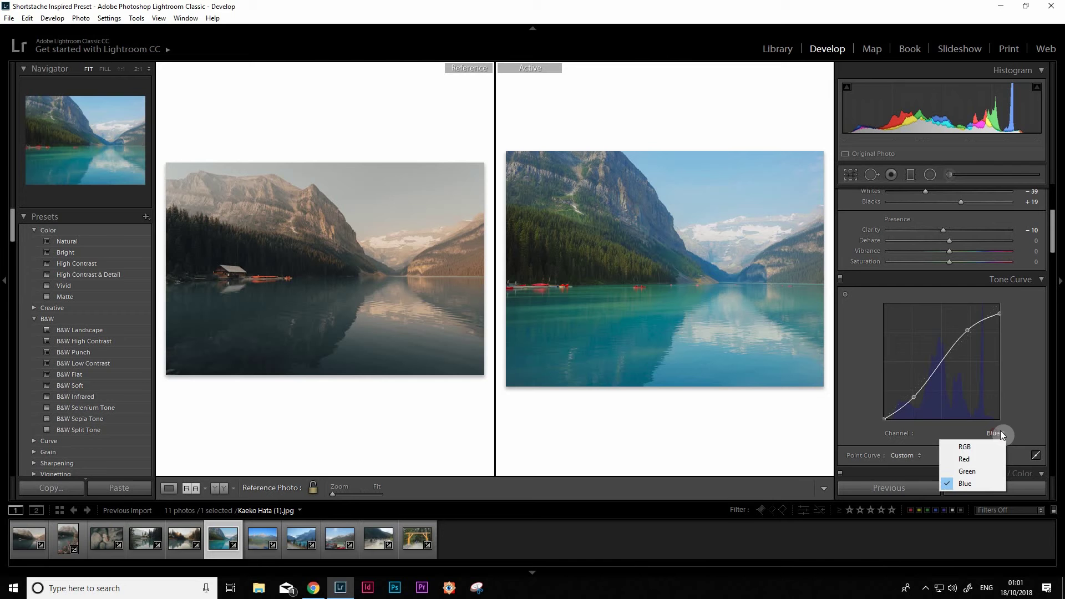
left_click(971, 448)
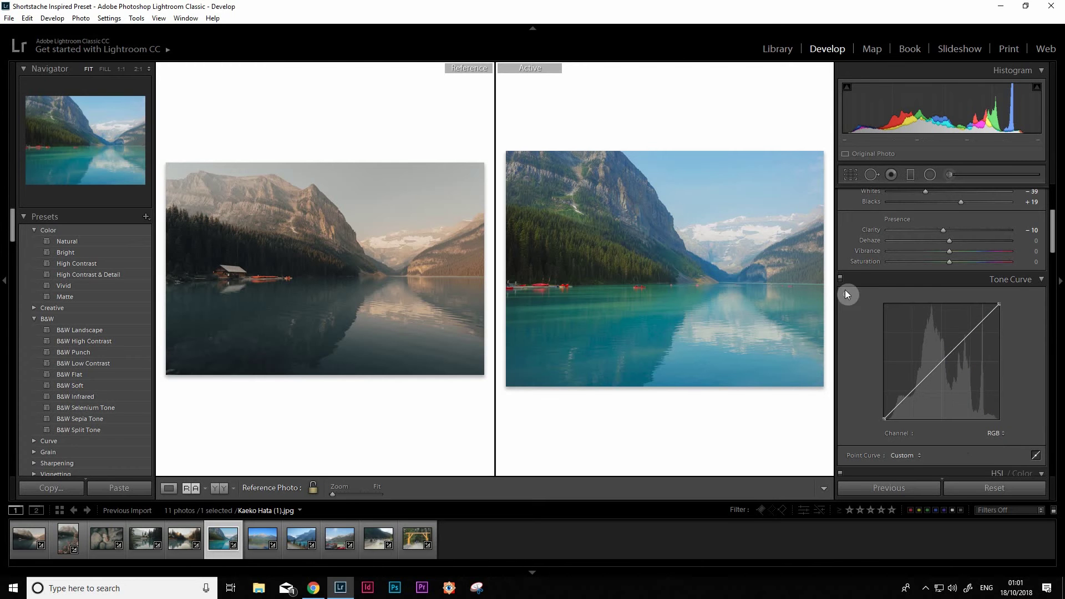
mouse_move(884, 418)
mouse_move(883, 419)
left_mouse_down()
mouse_move(908, 391)
mouse_move(878, 420)
left_mouse_up()
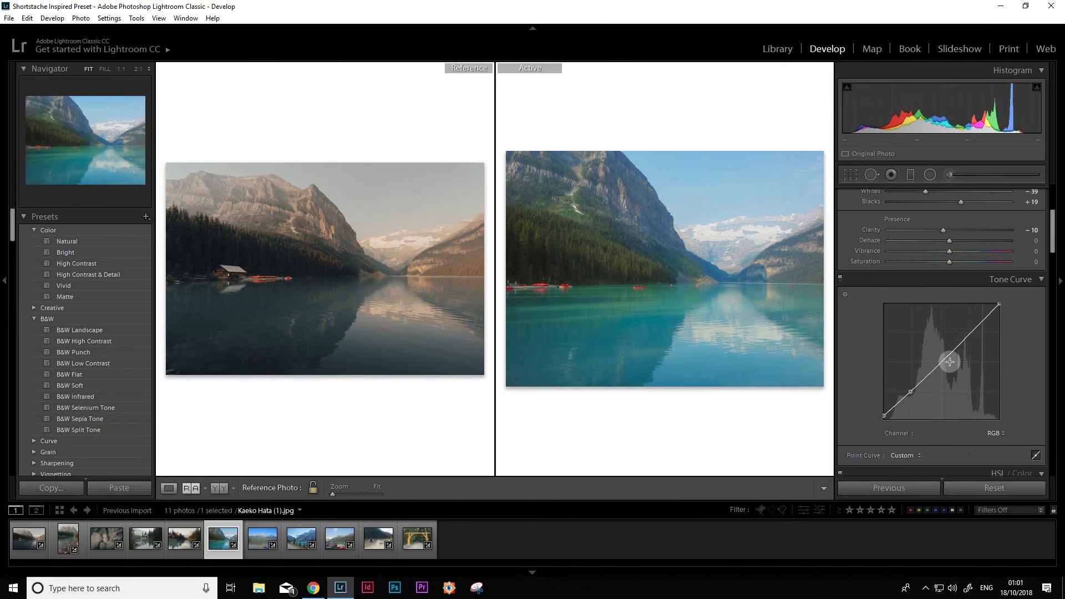
left_click(544, 252)
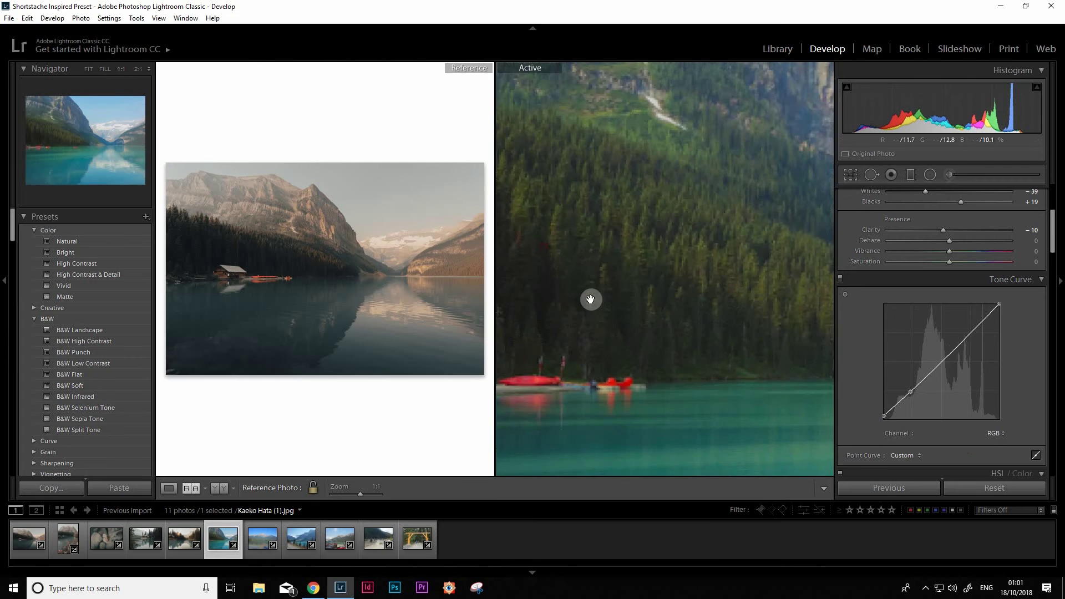
left_click(590, 299)
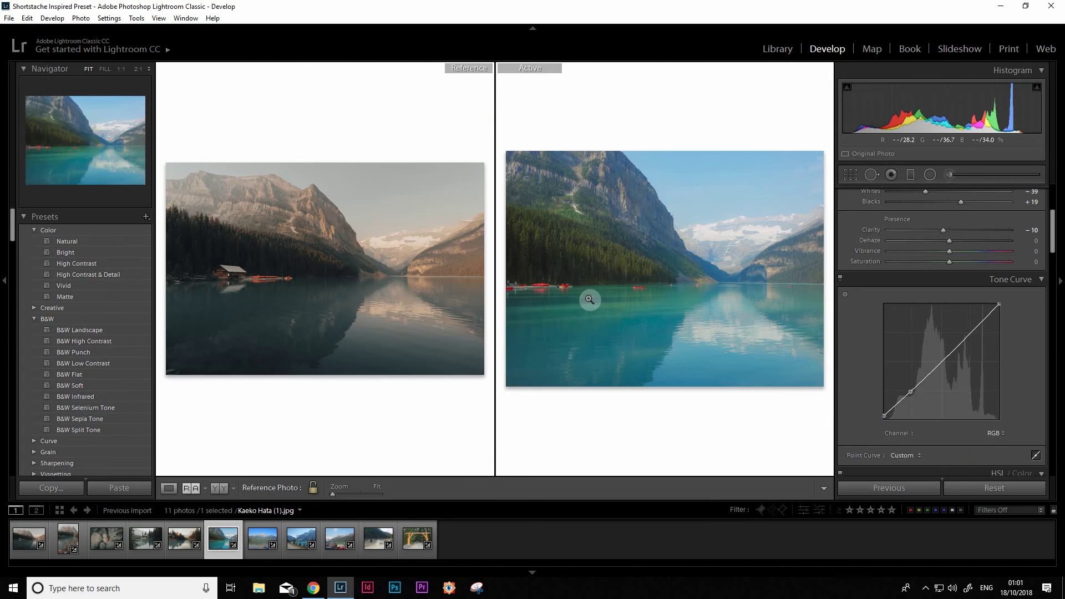
left_click(217, 253)
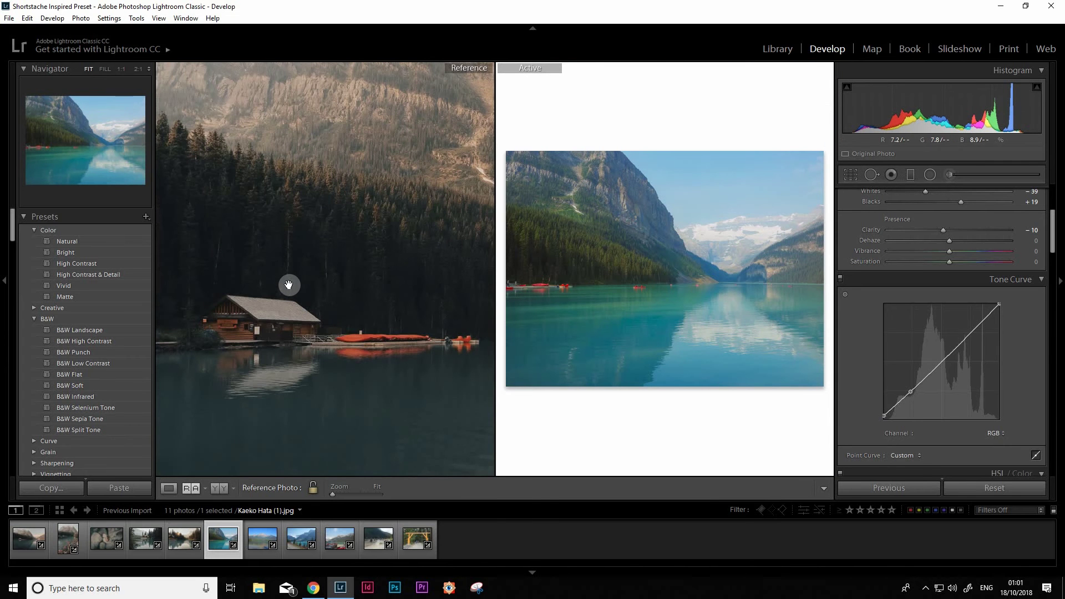
left_click(243, 276)
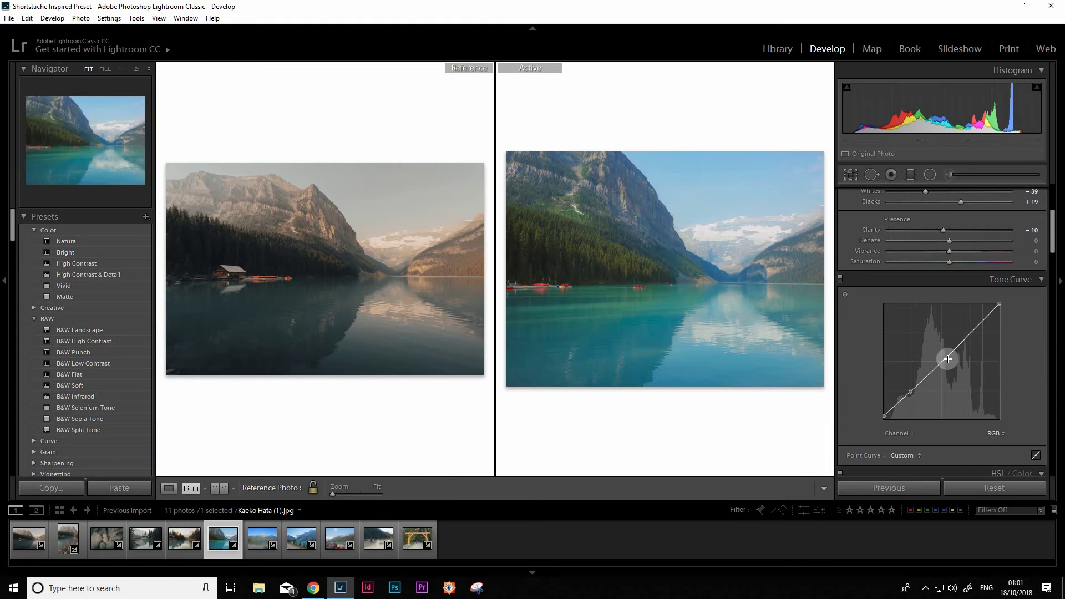
left_click_drag(948, 360, 951, 354)
mouse_move(999, 305)
left_mouse_down()
mouse_move(1010, 317)
mouse_move(1002, 322)
left_mouse_up()
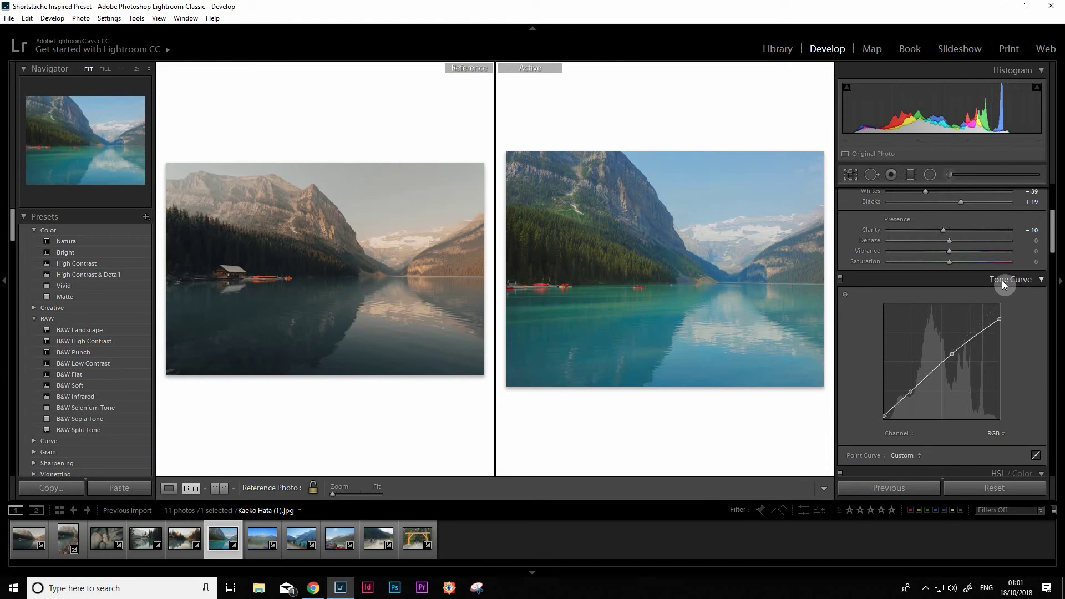
mouse_move(1007, 324)
left_mouse_down()
mouse_move(1003, 314)
mouse_move(1013, 315)
left_mouse_up()
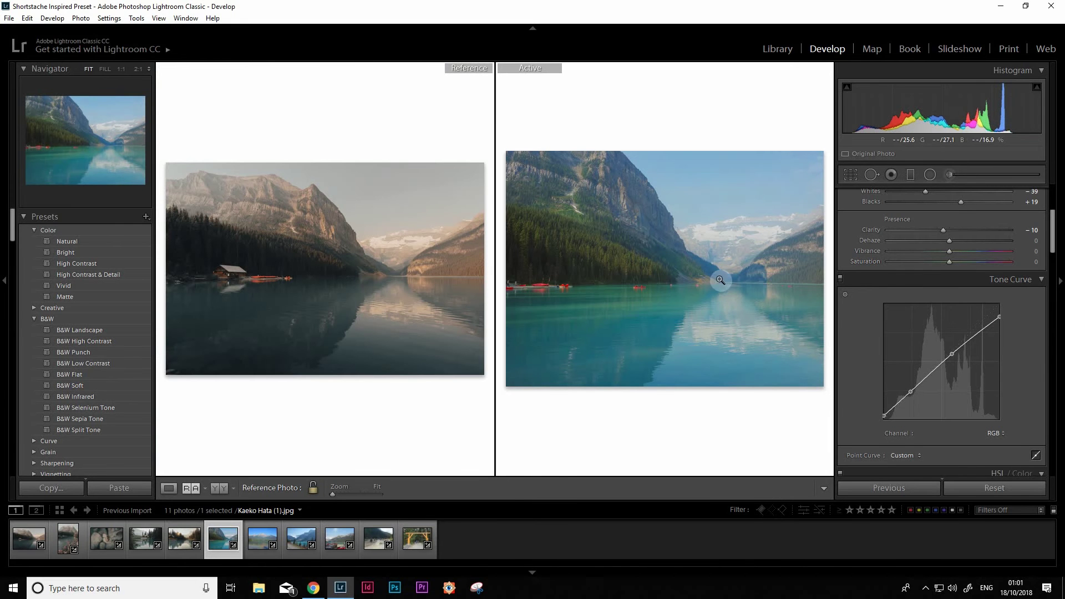
Lower Blacks to -2 and warm the white balance to Temp +14, Tint -3.
scroll(998, 255, "up", 1)
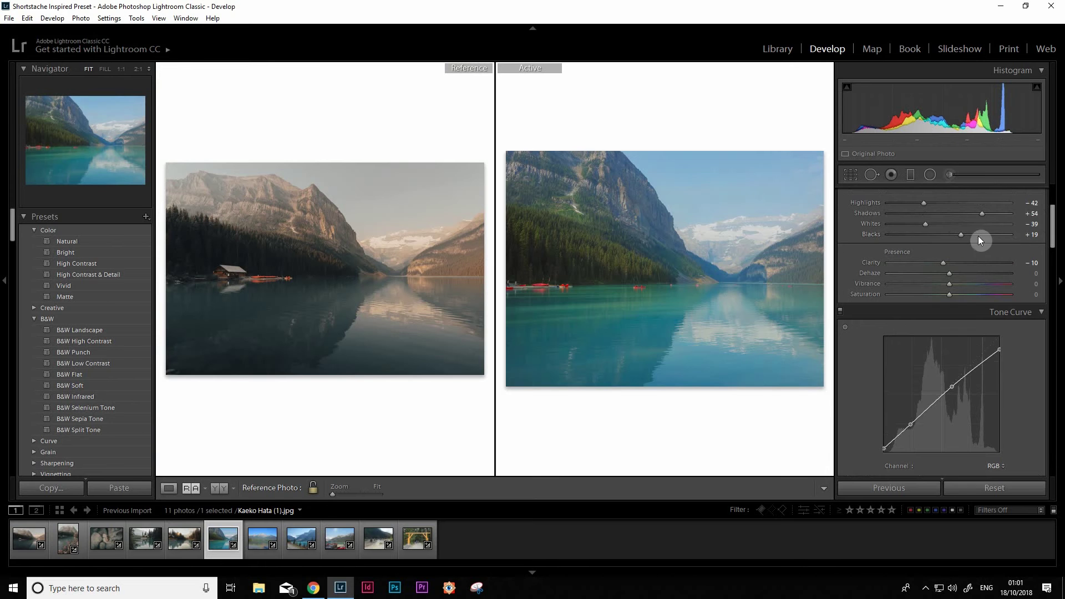
left_click_drag(980, 240, 948, 239)
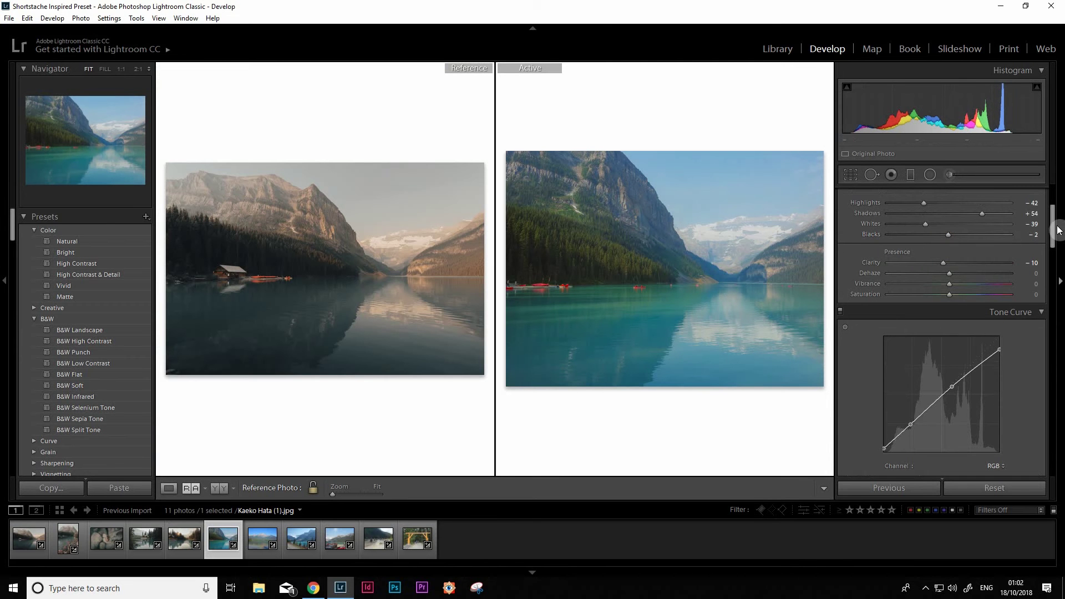
scroll(1047, 234, "up", 5)
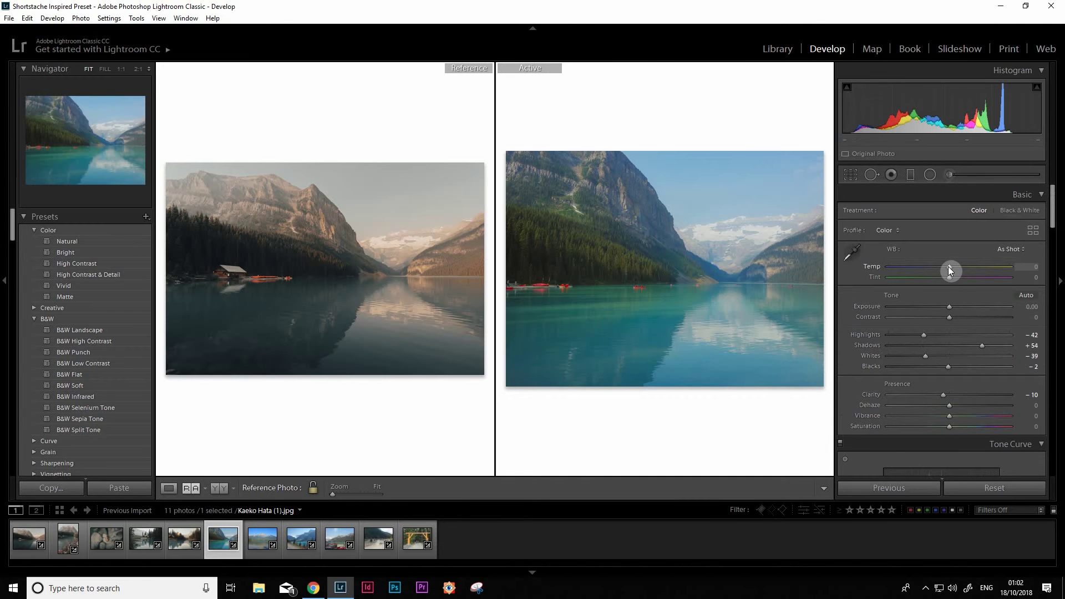
mouse_move(948, 268)
left_mouse_down()
mouse_move(963, 263)
mouse_move(939, 278)
mouse_move(962, 281)
mouse_move(947, 280)
left_mouse_up()
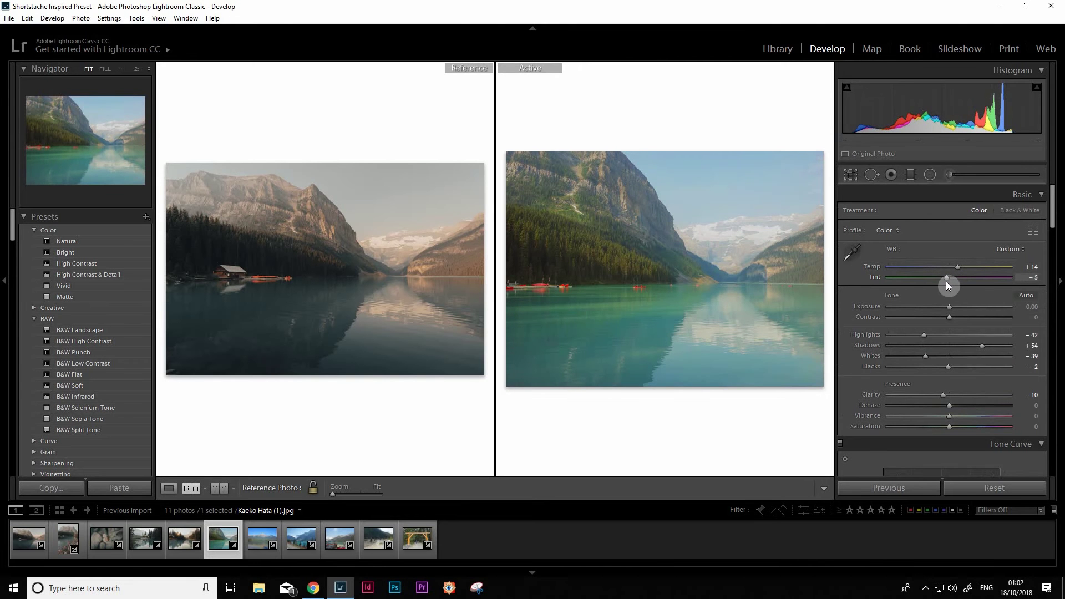
Reduce Vibrance to -35 to mute the lake photo's colours.
left_click(1057, 216)
left_click(1059, 220)
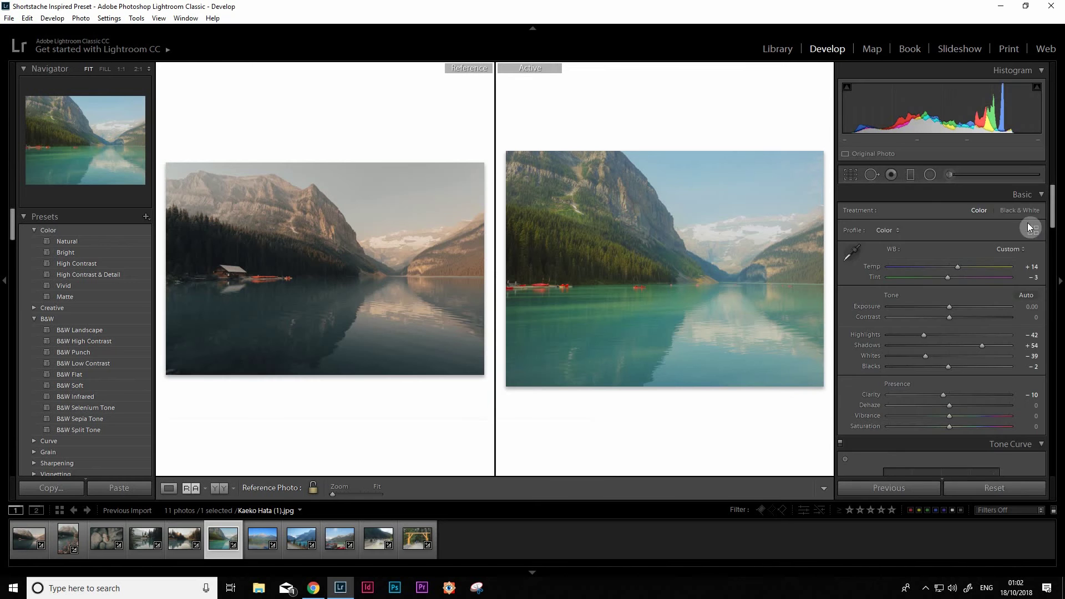
left_click_drag(1055, 209, 1056, 240)
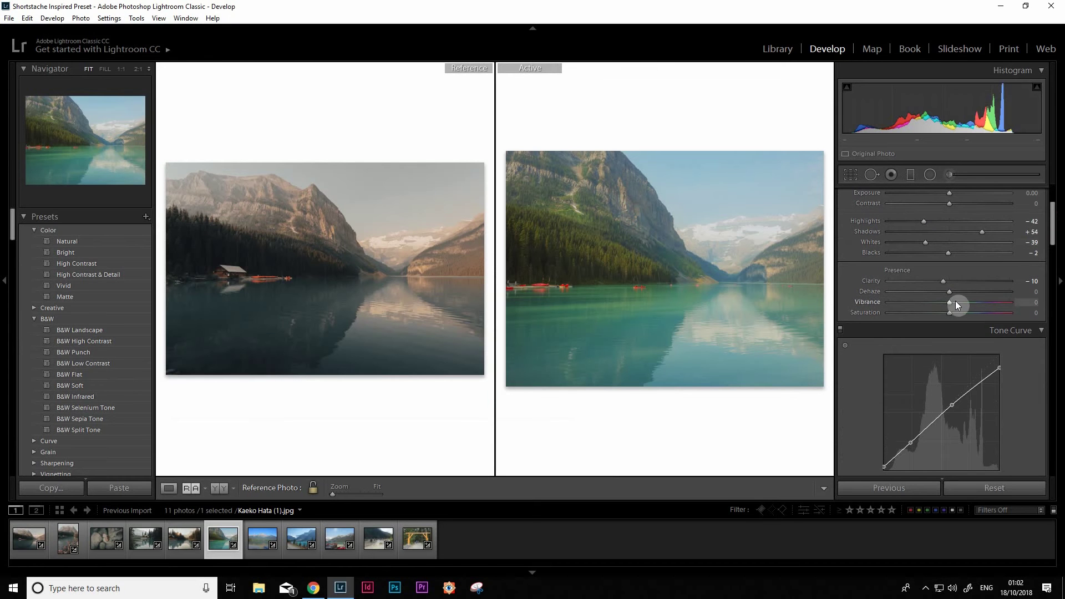
left_click_drag(943, 304, 928, 303)
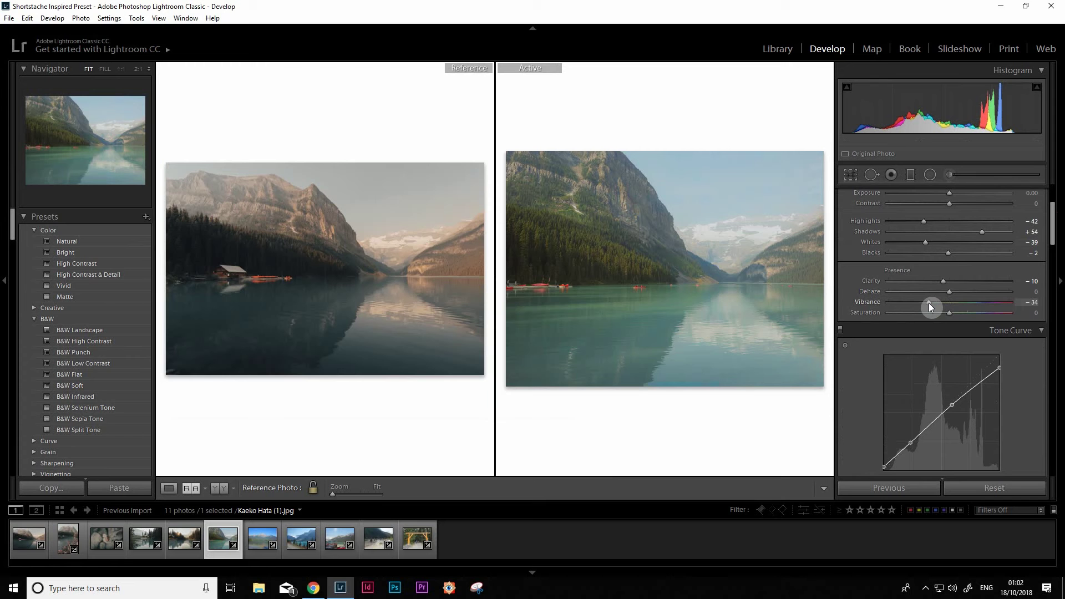
left_click_drag(929, 303, 932, 306)
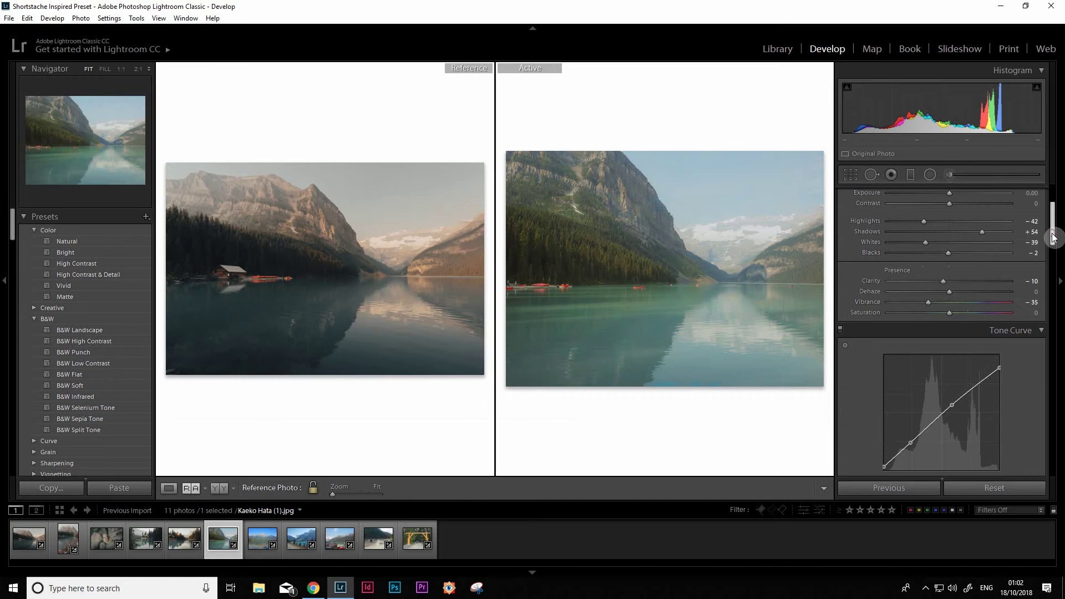
Settle the white balance at Tint +2 and Temp +4.
left_click_drag(1053, 238, 1056, 222)
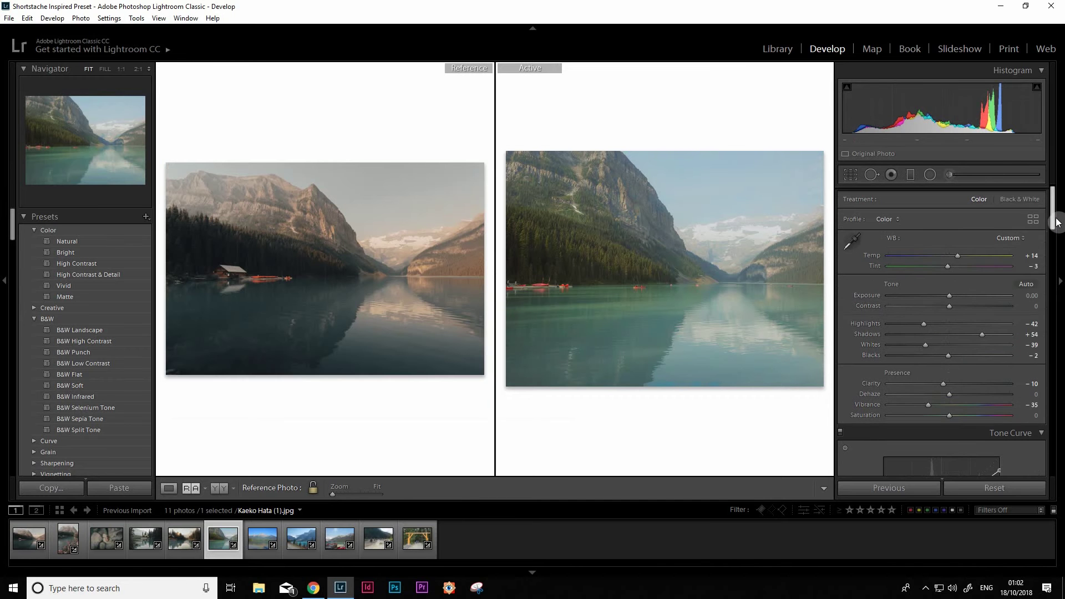
left_click(947, 268)
left_click_drag(946, 269, 956, 254)
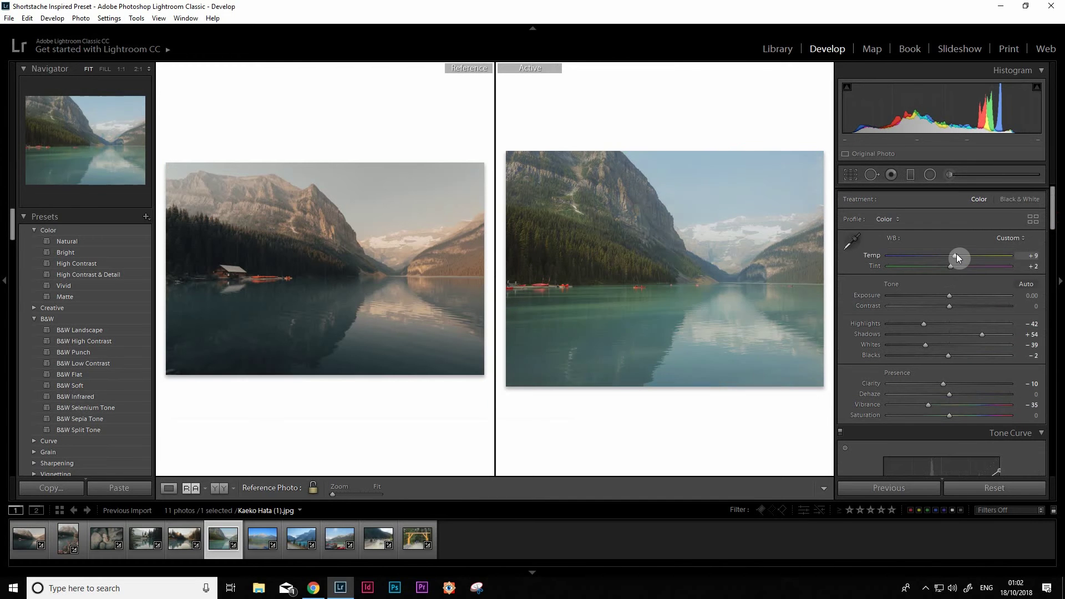
key("Down")
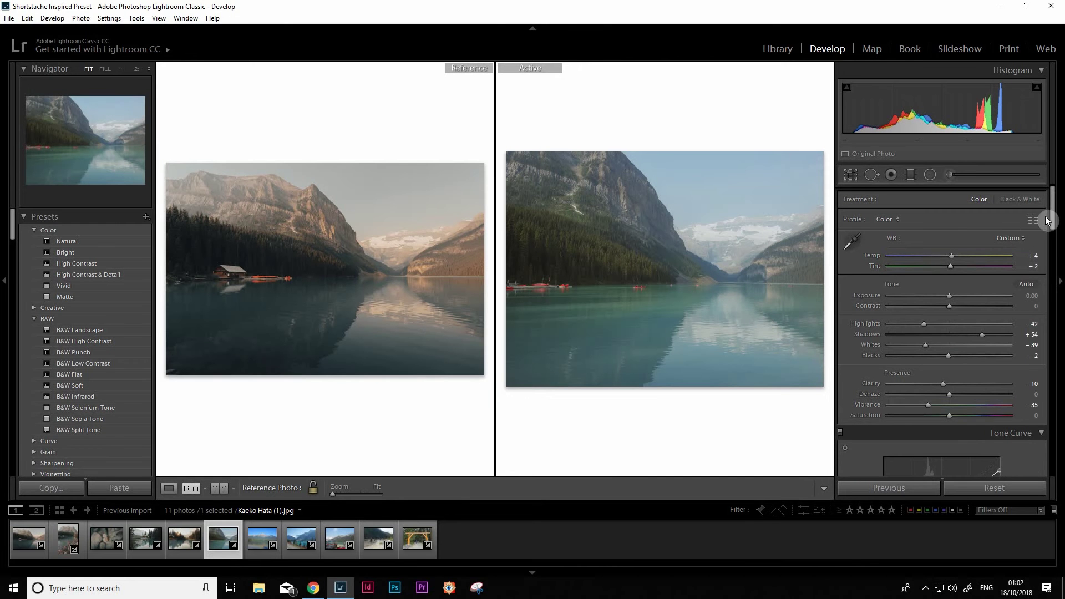
left_click_drag(1053, 220, 1053, 463)
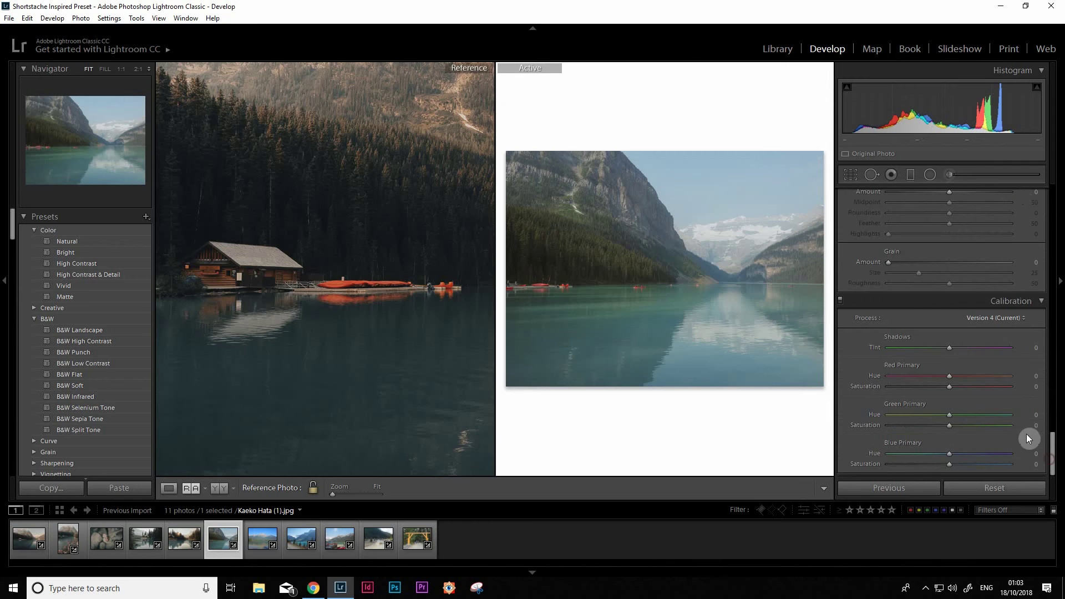
Raise Red Primary Hue to about +33 and inspect the dock and boats at 1:1.
left_click_drag(966, 375, 970, 379)
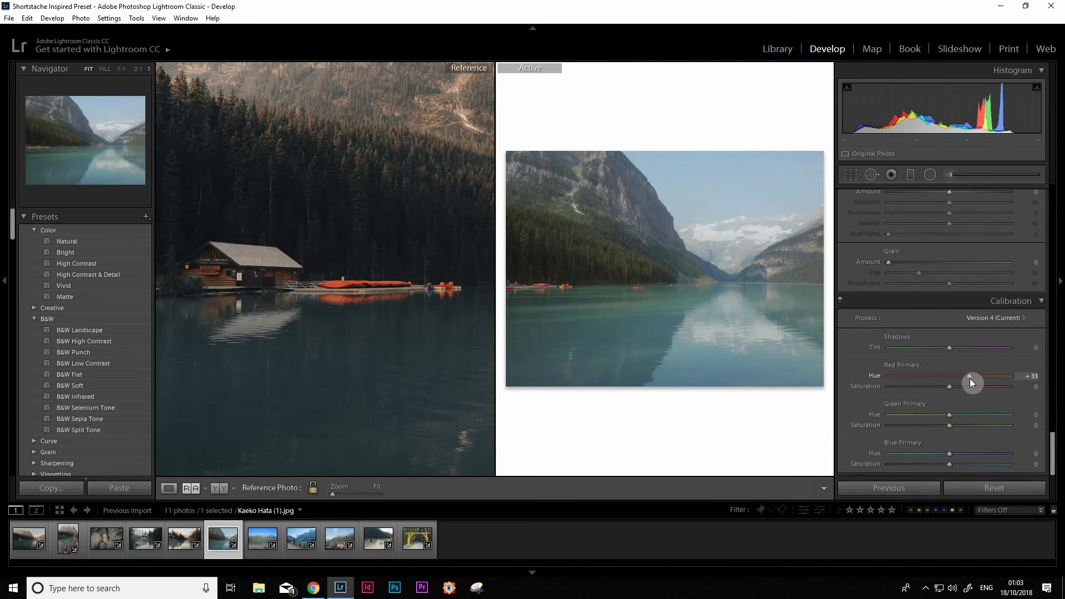
left_click_drag(972, 382, 968, 382)
left_click(585, 290)
left_click_drag(585, 290, 747, 311)
left_click_drag(682, 334, 696, 321)
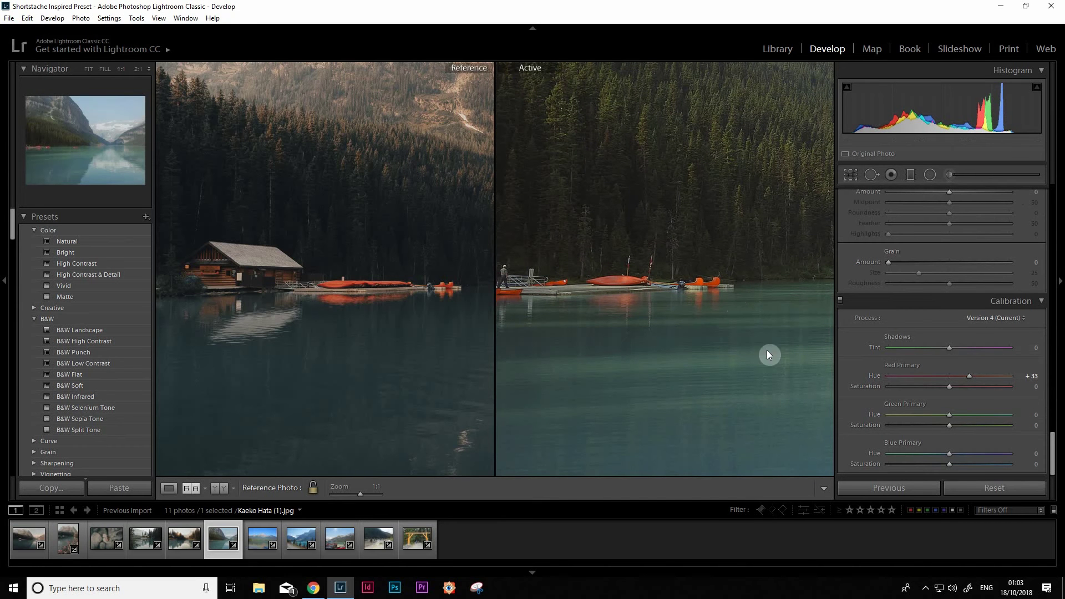
left_click(713, 285)
left_click(571, 293)
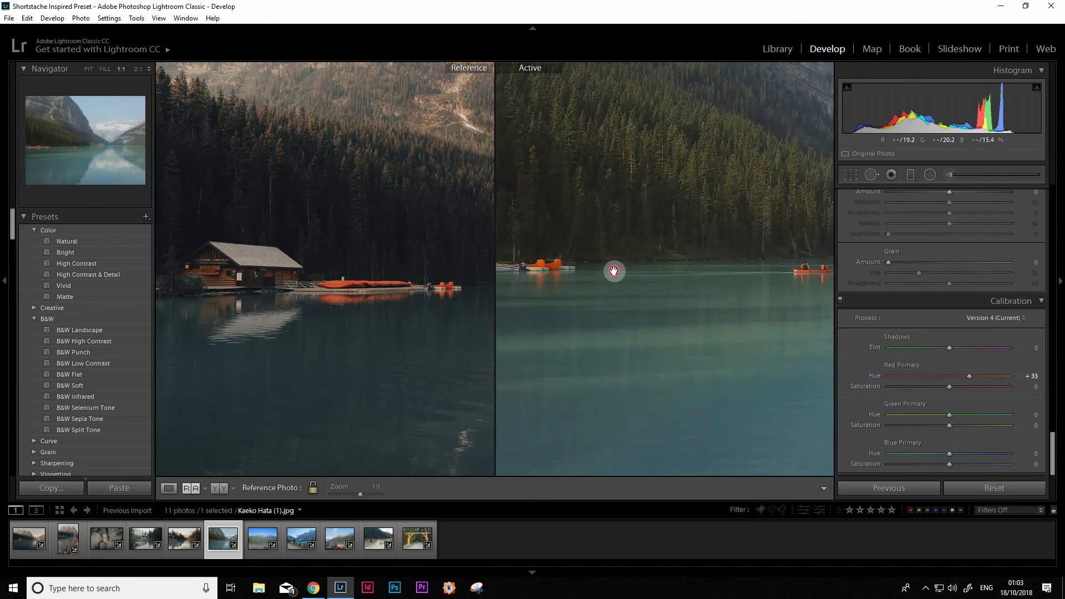
left_click(614, 272)
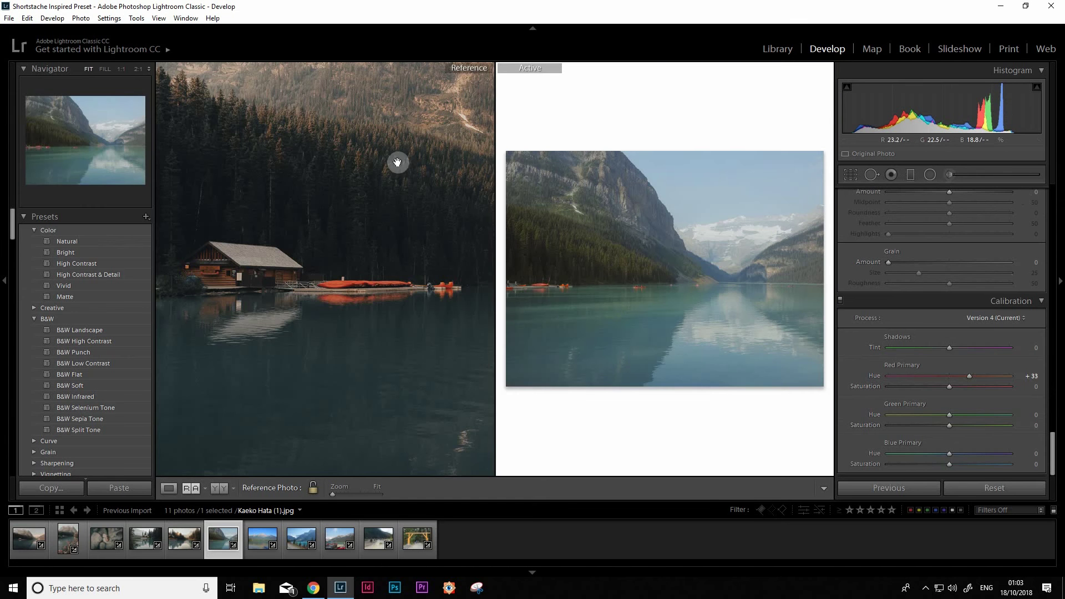
left_click(371, 183)
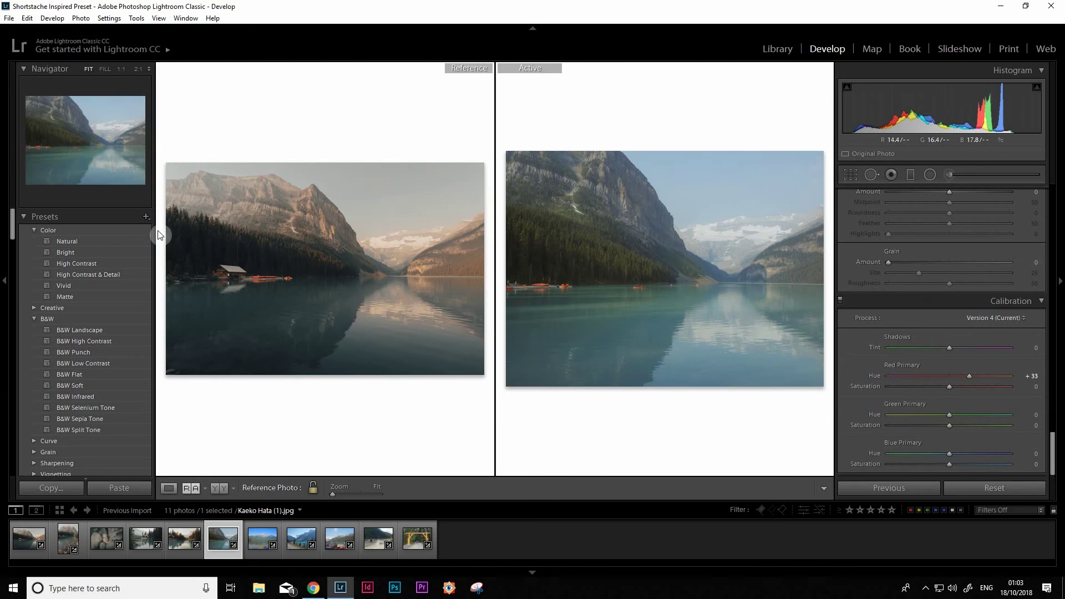
Compare the kayaks in both photos at 1:1 and push Red Primary Hue to +36.
left_click(366, 285)
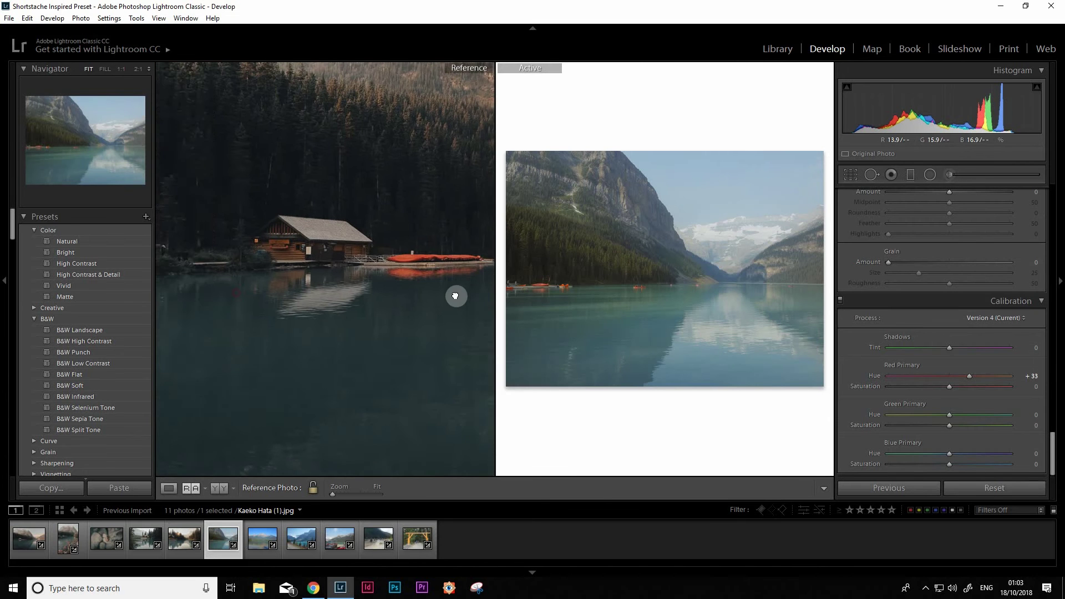
left_click_drag(435, 272, 402, 288)
left_click(572, 287)
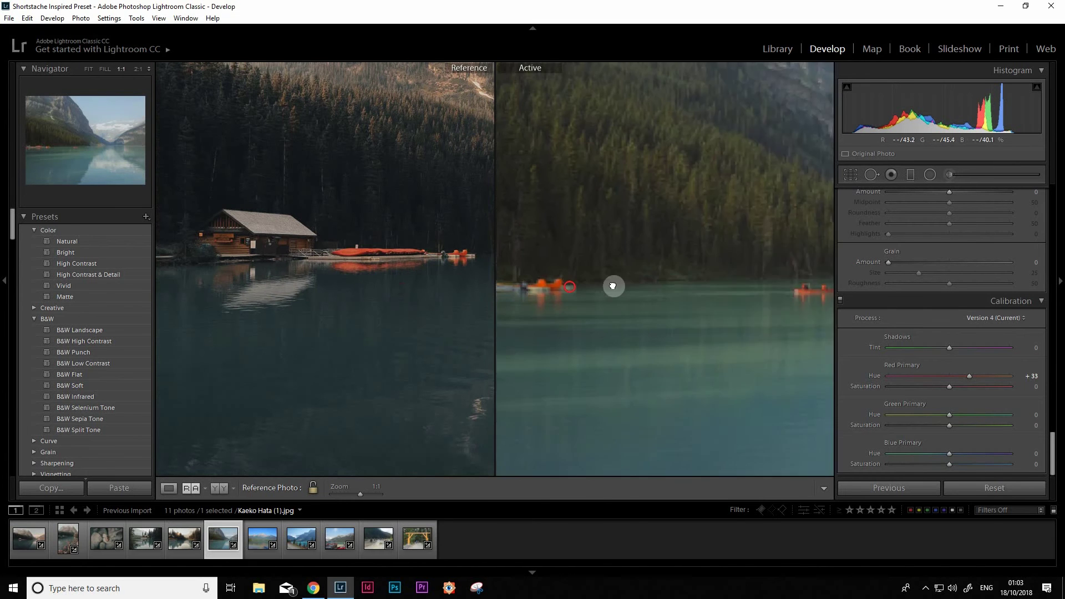
left_click_drag(611, 285, 676, 283)
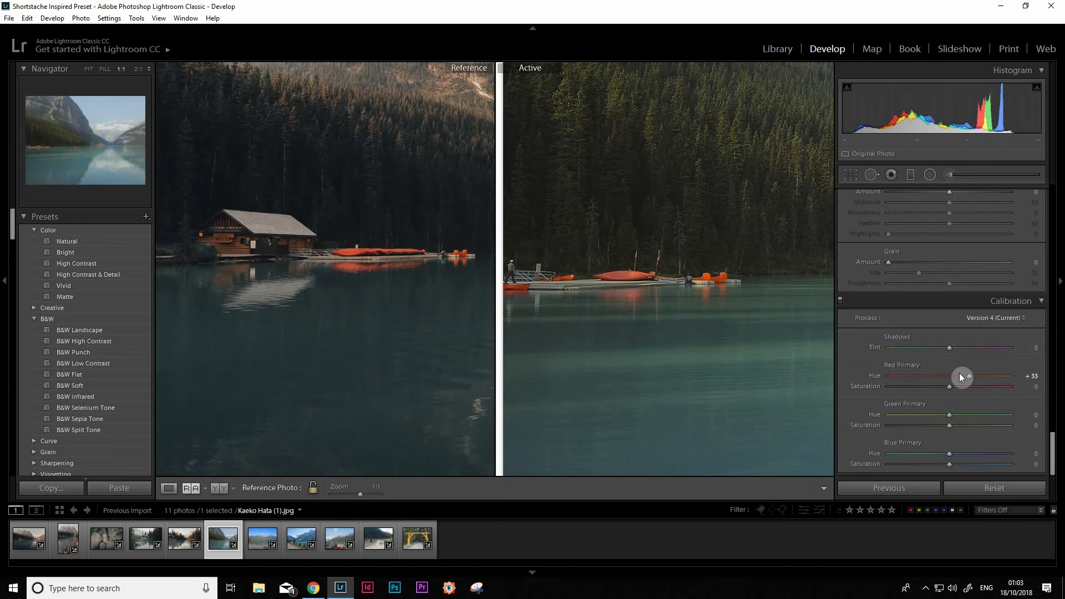
left_click_drag(969, 376, 973, 381)
left_click(688, 286)
left_click(351, 258)
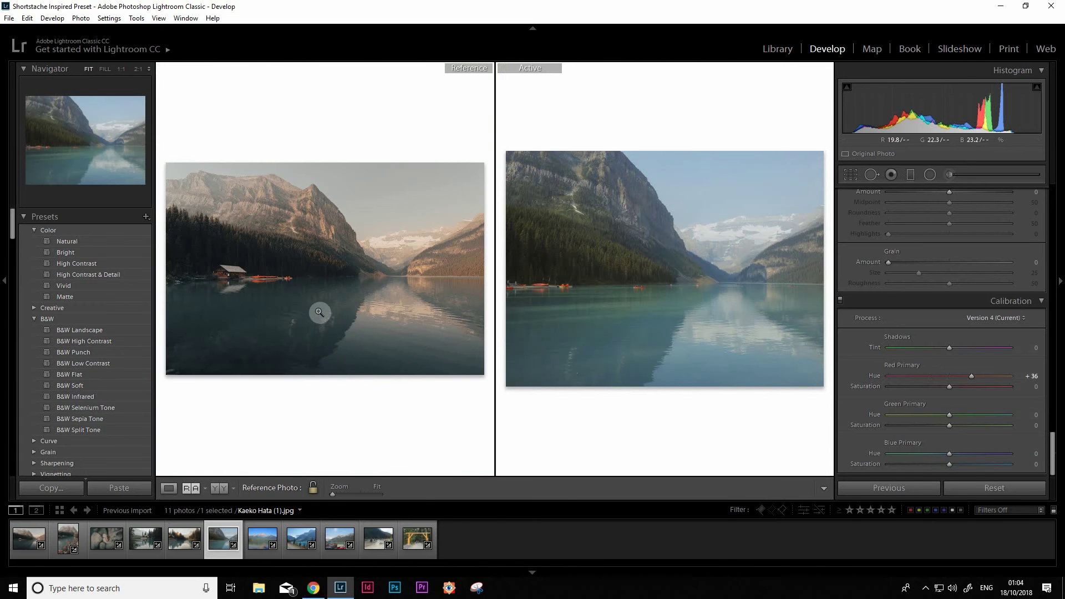
Set Green Primary Hue +28, Saturation +15 and Blue Primary Hue -11, Saturation -20.
left_click_drag(951, 413, 967, 415)
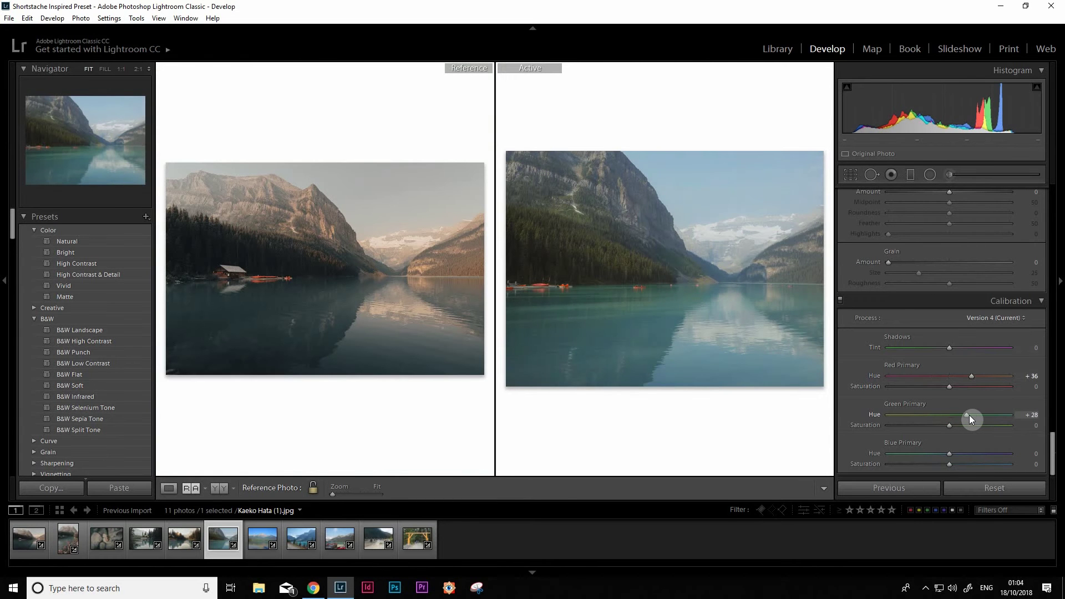
mouse_move(950, 453)
left_mouse_down()
mouse_move(929, 459)
mouse_move(980, 470)
mouse_move(925, 471)
mouse_move(940, 465)
left_mouse_up()
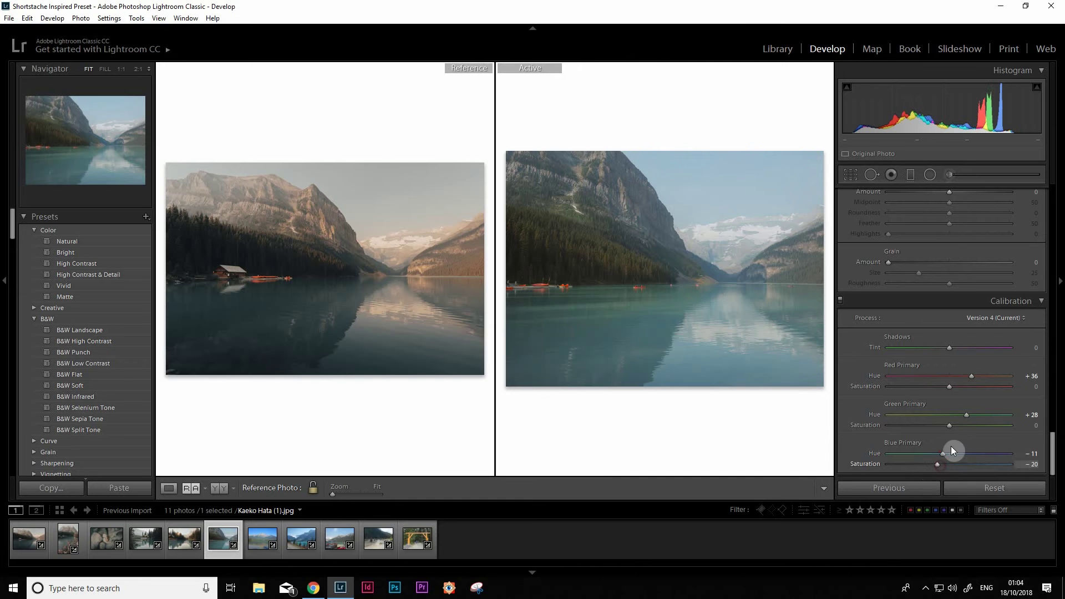
mouse_move(964, 425)
left_mouse_down()
mouse_move(993, 422)
mouse_move(958, 425)
left_mouse_up()
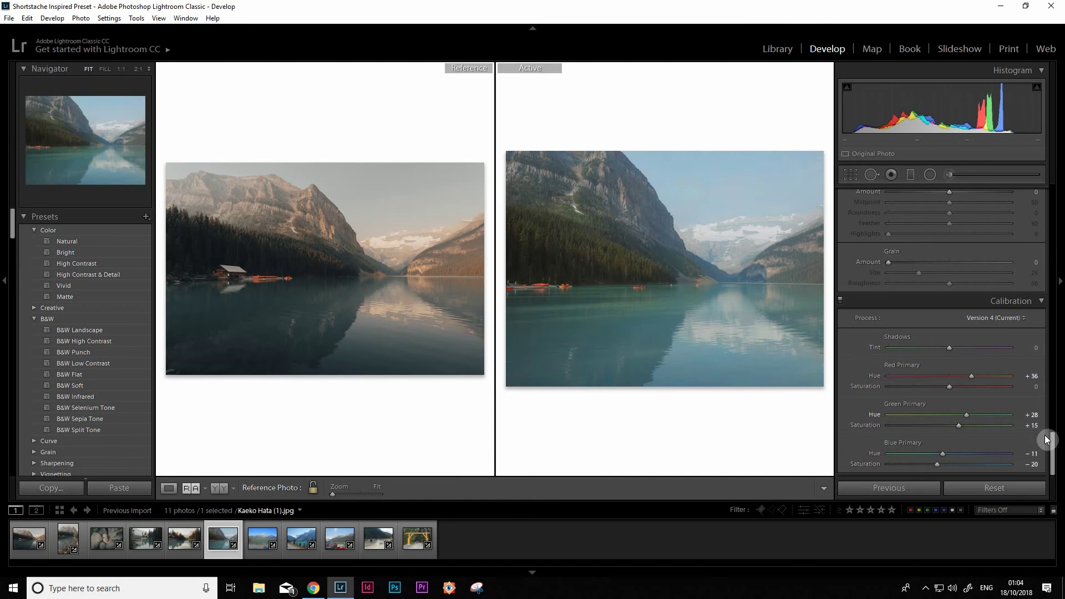
left_click_drag(1051, 441, 1059, 265)
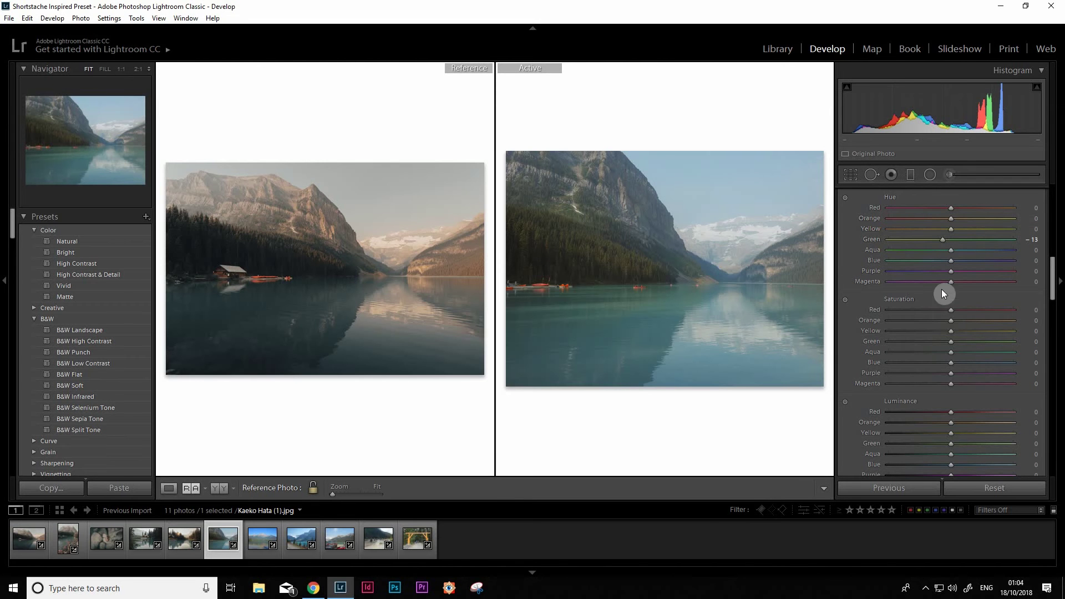
Set HSL saturation to Red +22, Orange +16, Green -79, Aqua -33 and Blue -13.
left_click_drag(970, 308, 964, 310)
left_click_drag(915, 343, 875, 347)
left_click(921, 352)
left_click_drag(921, 352, 943, 363)
left_click(921, 363)
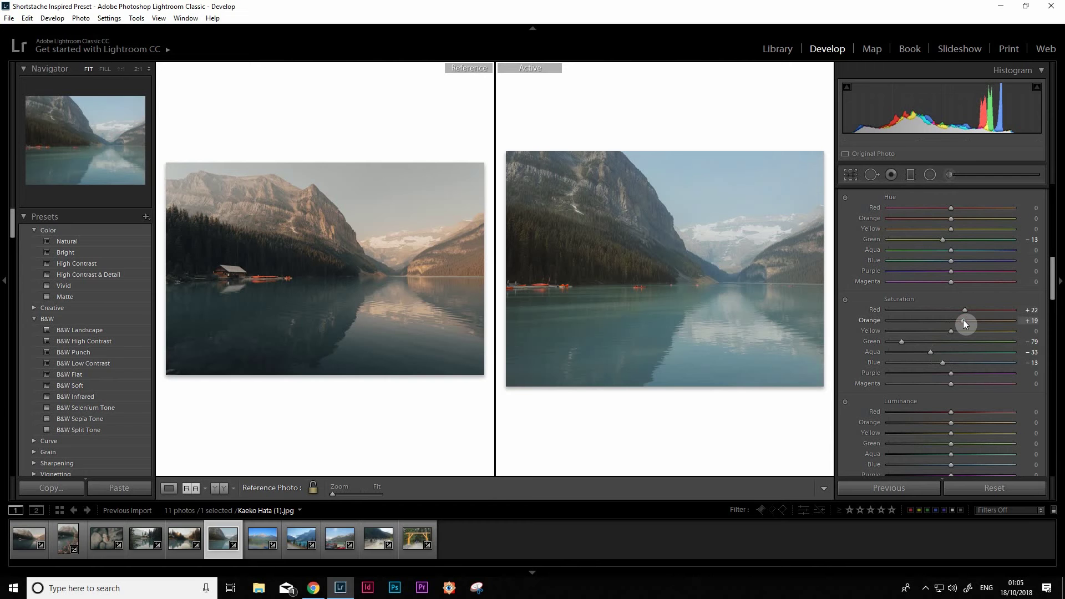
left_click_drag(962, 319, 961, 320)
scroll(1057, 270, "up", 2)
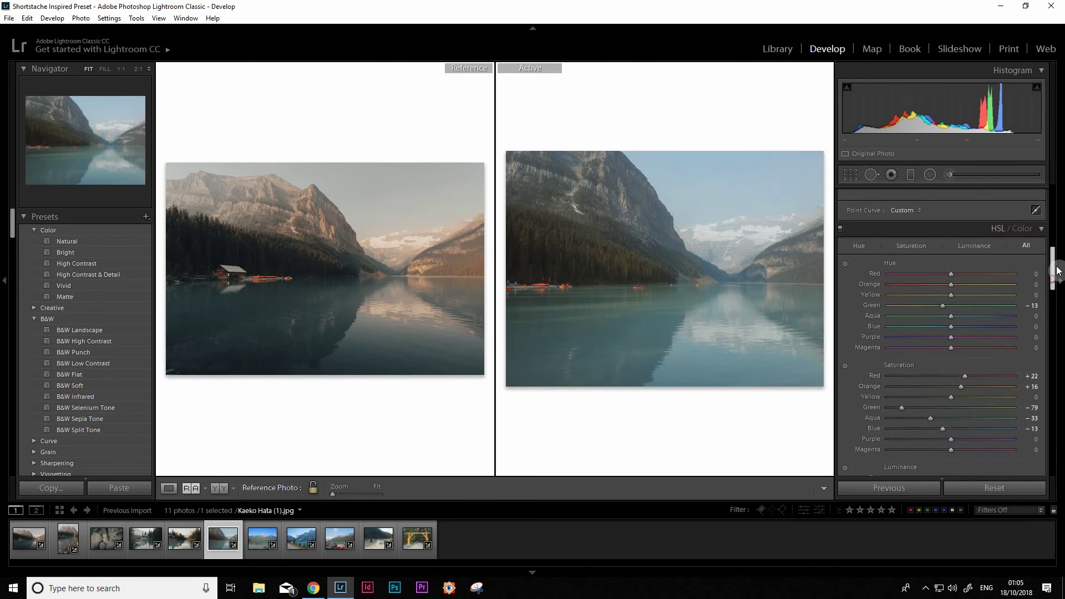
scroll(1057, 271, "up", 5)
scroll(1056, 270, "up", 5)
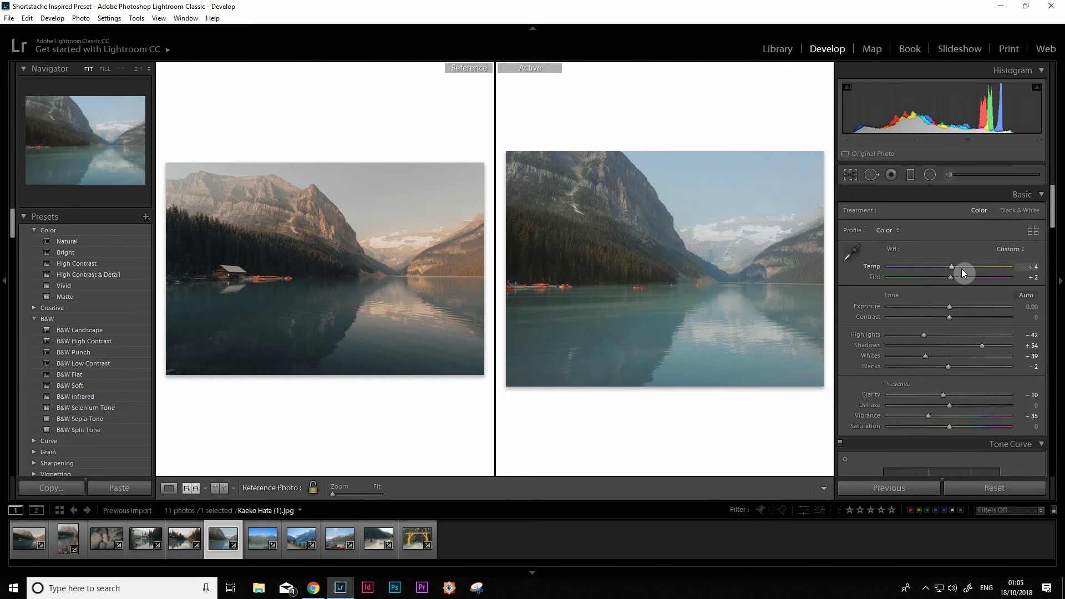
In Basic, set Temp +12 (Tint +3), Exposure -0.14, Contrast +19 and Shadows +12.
left_click_drag(962, 268, 951, 278)
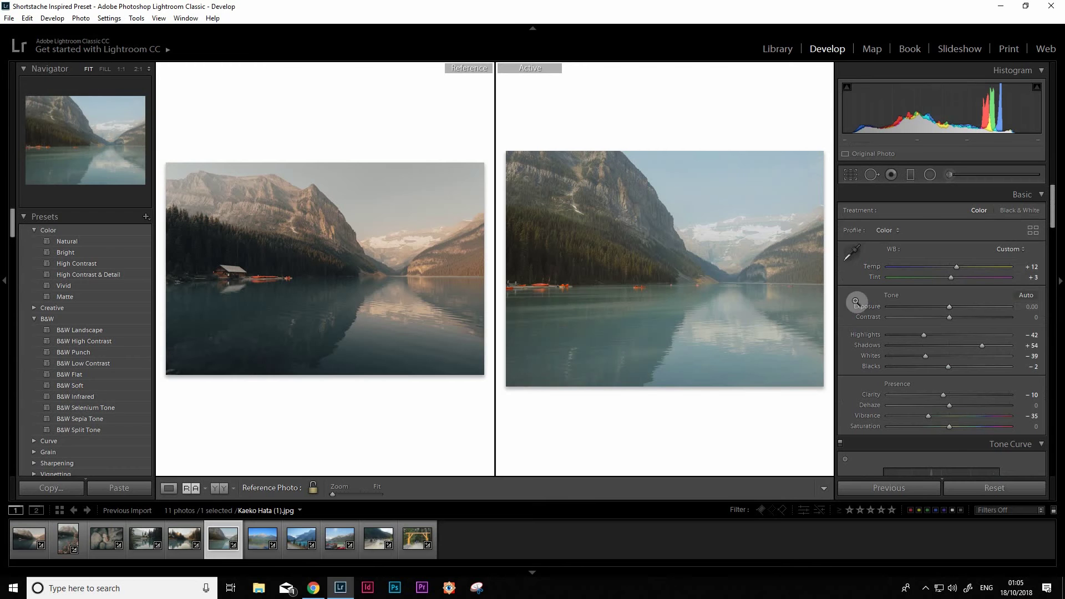
left_click_drag(950, 308, 947, 309)
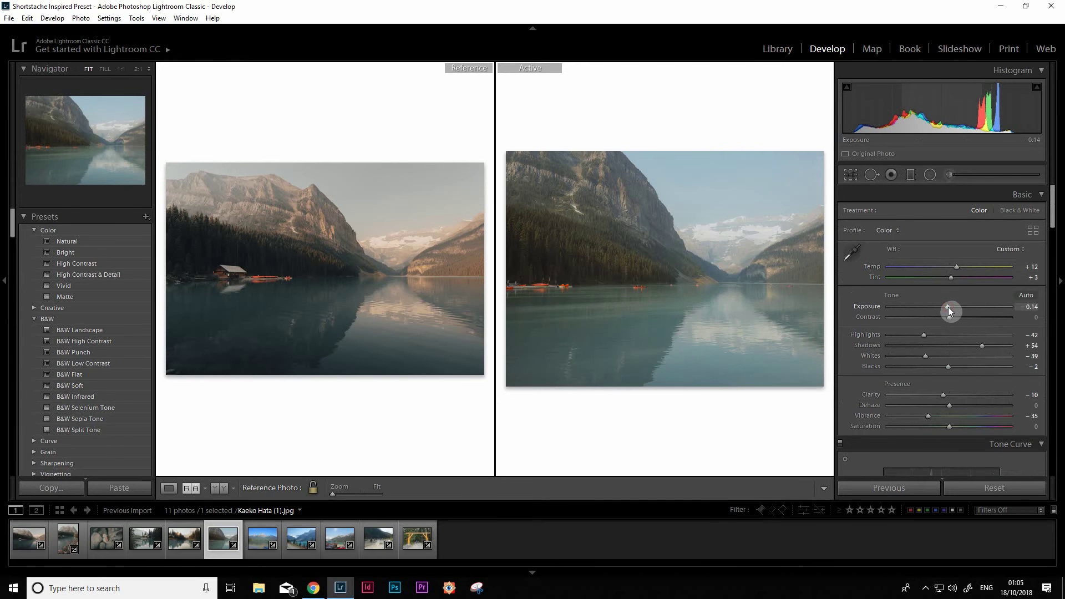
mouse_move(981, 345)
left_mouse_down()
mouse_move(950, 348)
mouse_move(962, 321)
left_mouse_up()
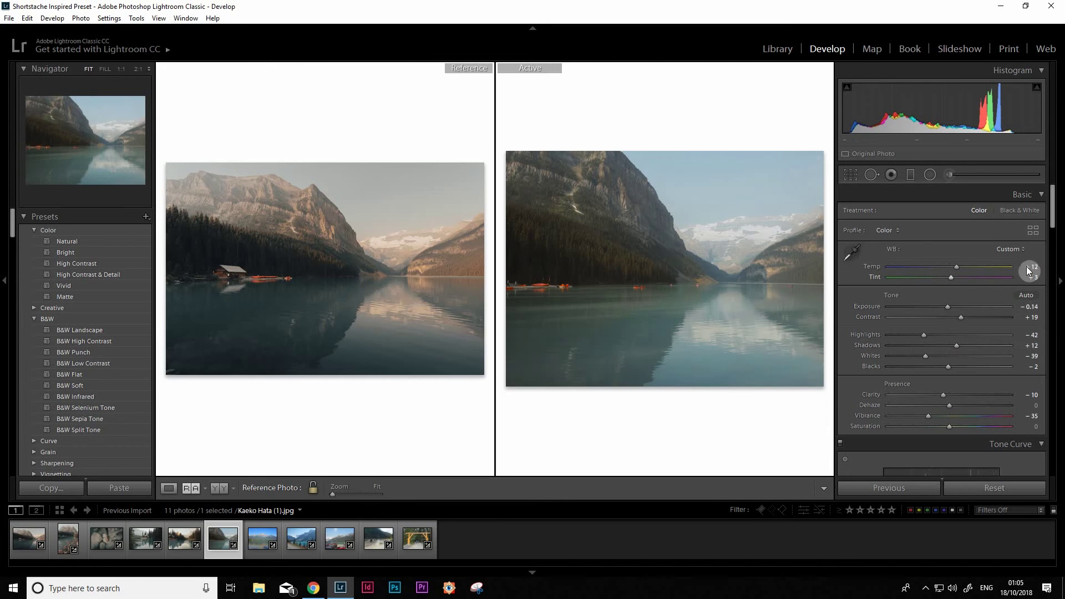
left_click_drag(1052, 225, 1054, 298)
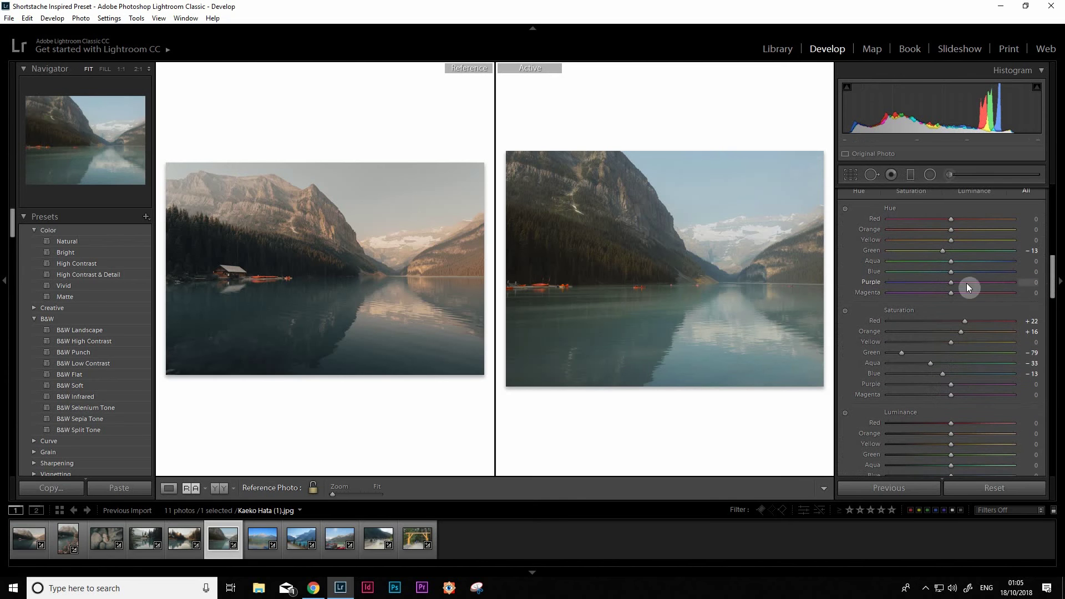
Set Blue hue +3 and Blue saturation -56, then darken Blue and Aqua luminance to -16 and -19.
mouse_move(950, 271)
left_mouse_down()
mouse_move(934, 271)
mouse_move(946, 275)
left_mouse_up()
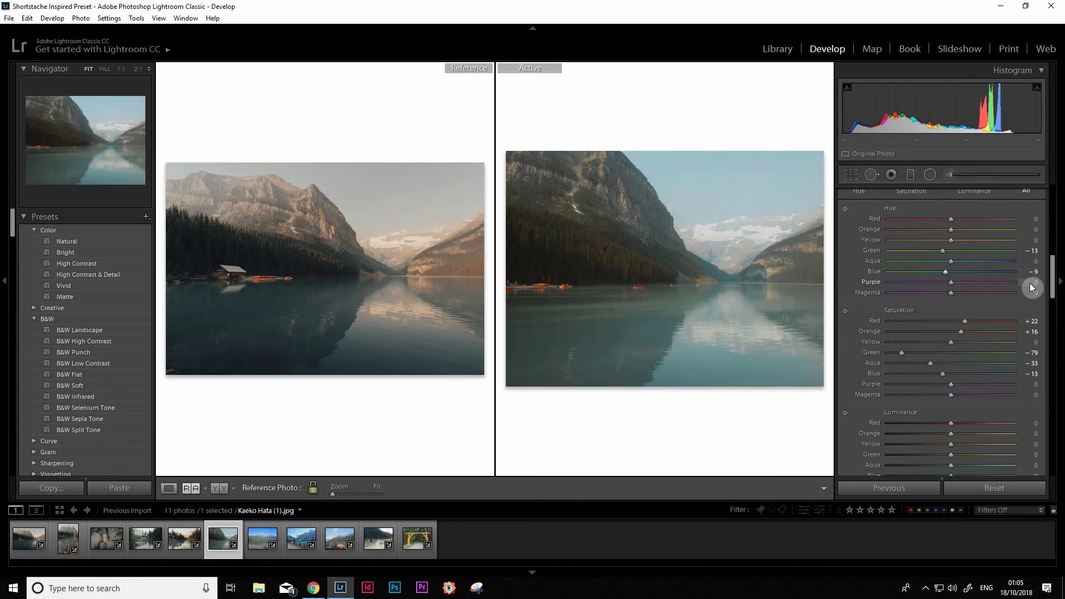
left_click_drag(1053, 285, 1055, 299)
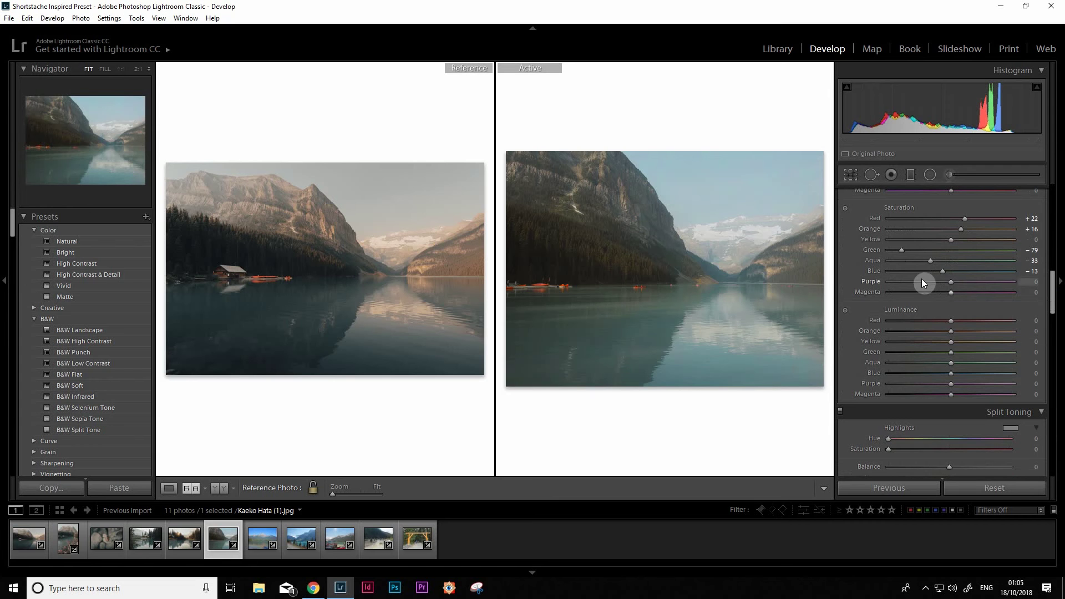
left_click_drag(921, 274, 916, 273)
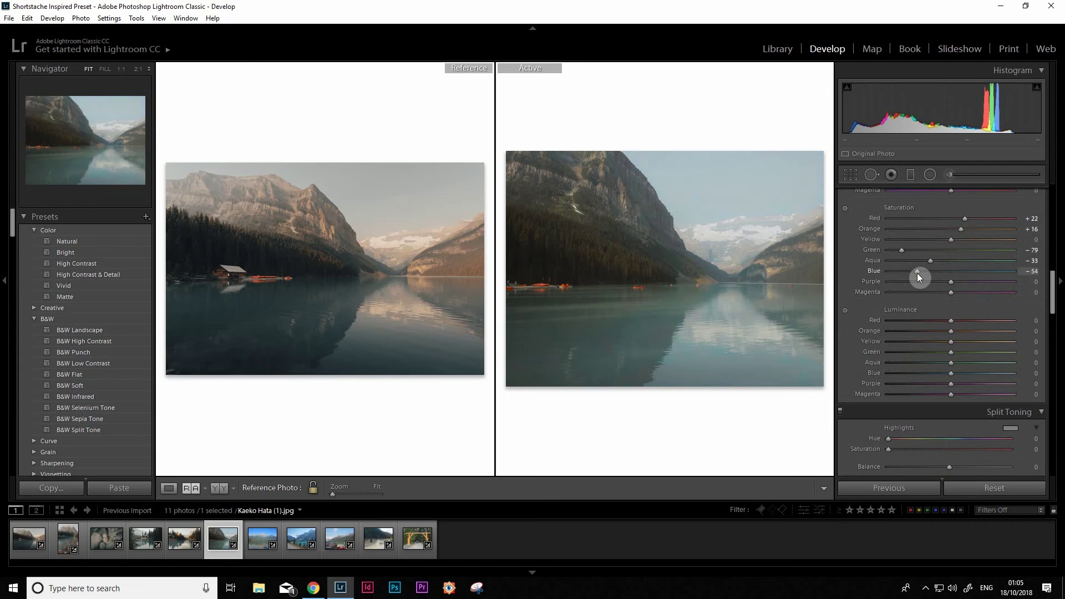
scroll(1056, 291, "up", 2)
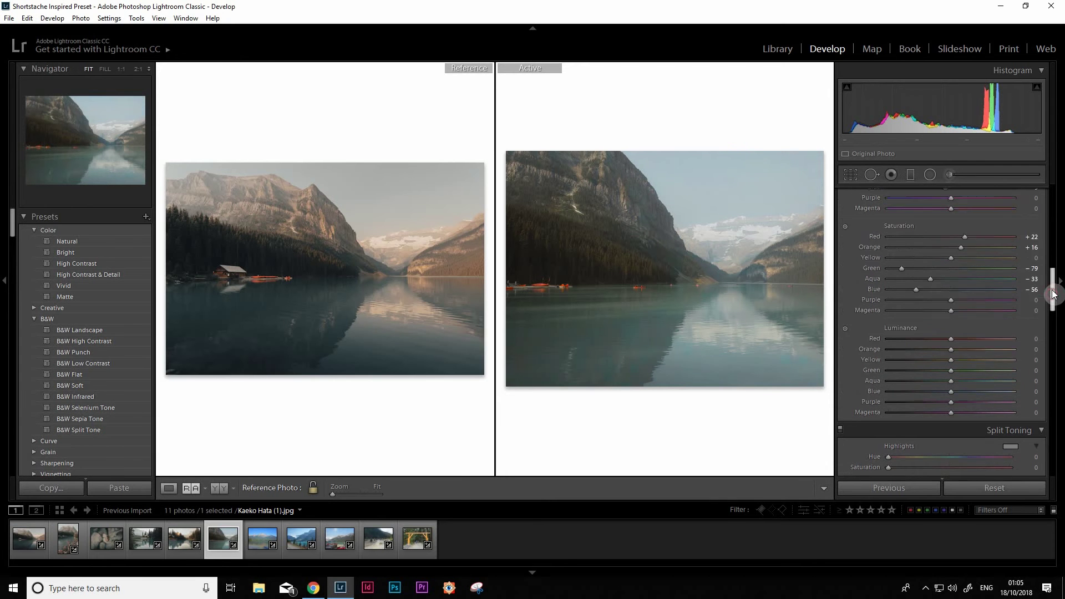
left_click_drag(969, 220, 953, 220)
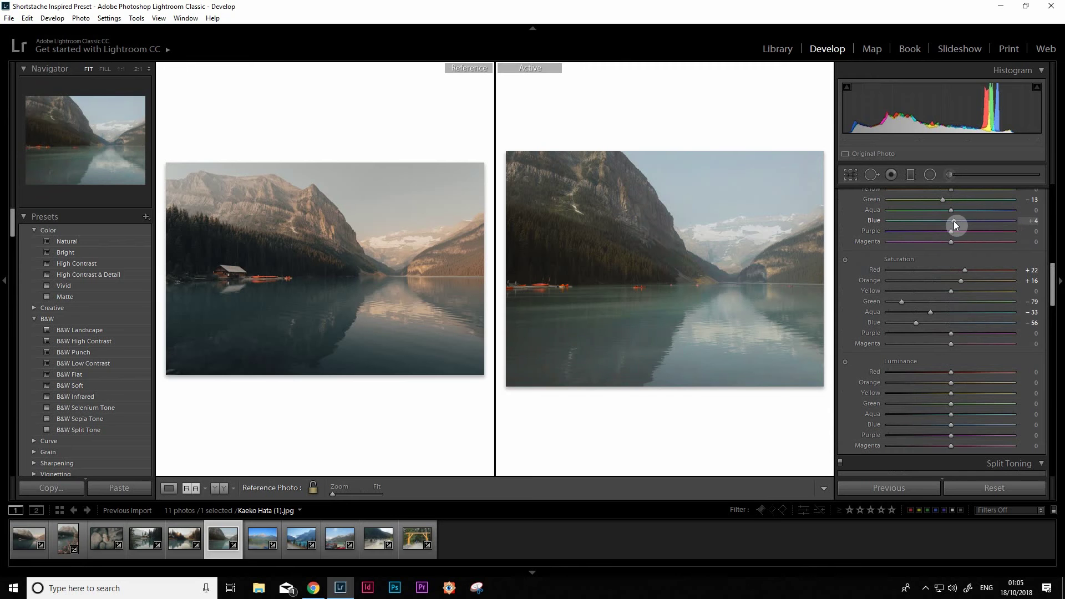
left_click(932, 425)
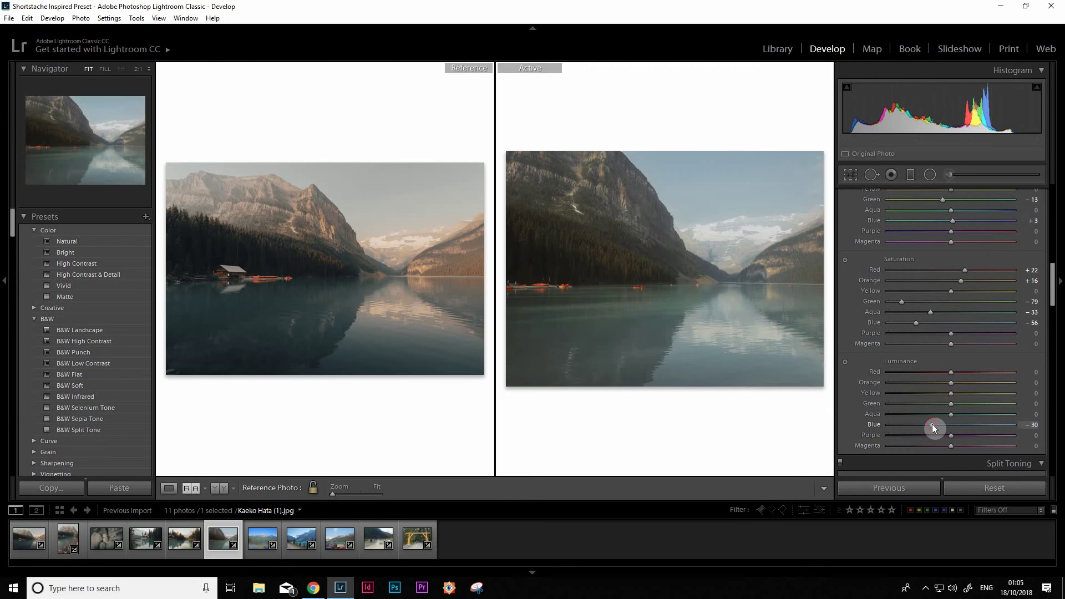
mouse_move(934, 424)
left_mouse_down()
mouse_move(943, 414)
mouse_move(940, 424)
left_mouse_up()
left_click(943, 425)
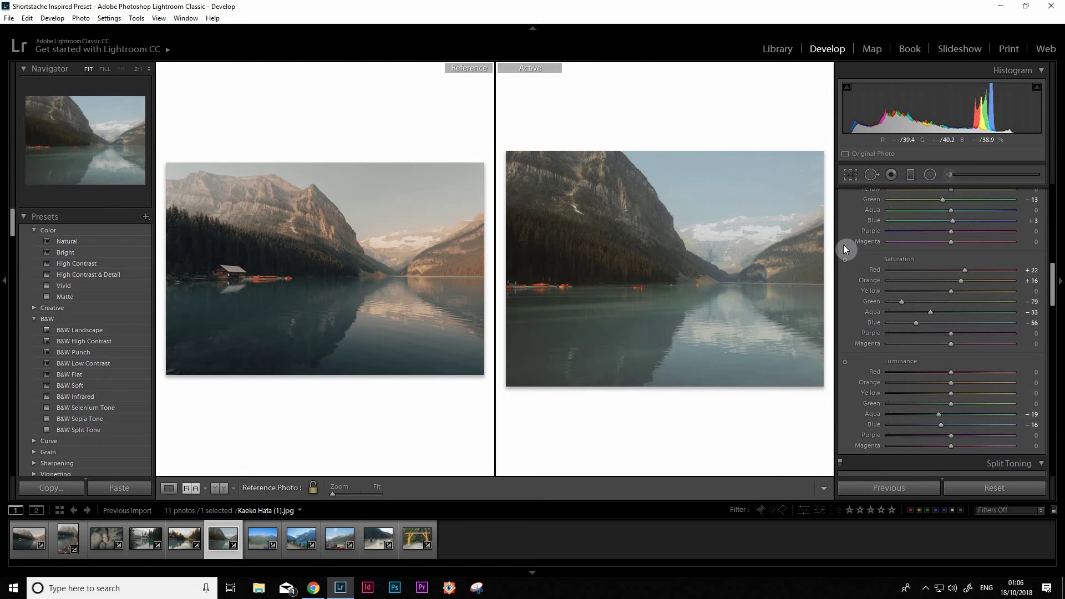
Nudge white balance warmer, then set Red hue +52 and Red saturation +53, checking the canoes at 1:1.
left_click_drag(1053, 288, 1053, 216)
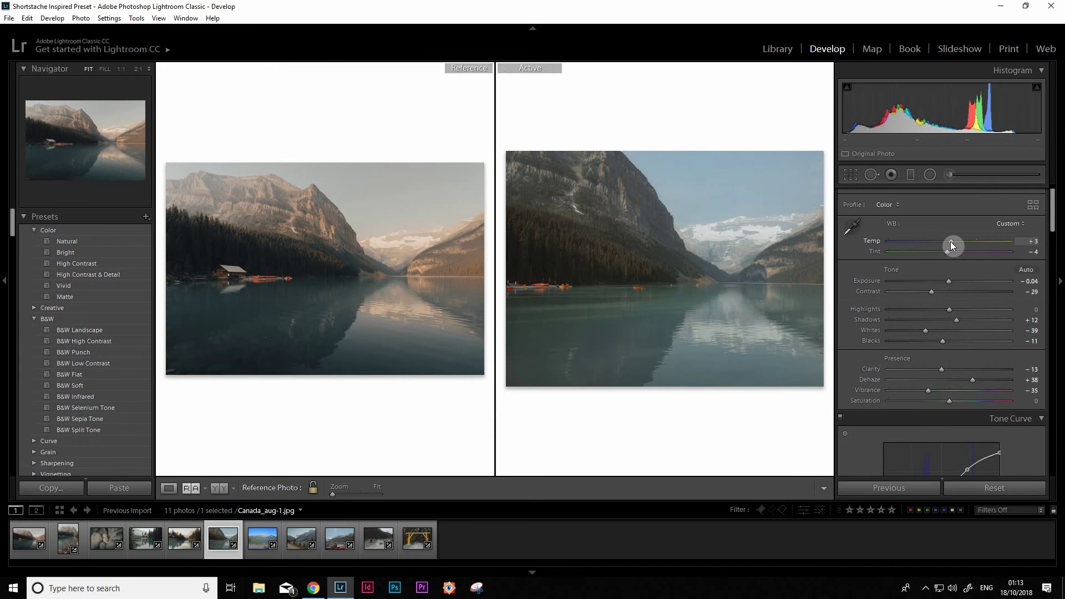
left_click_drag(951, 241, 952, 241)
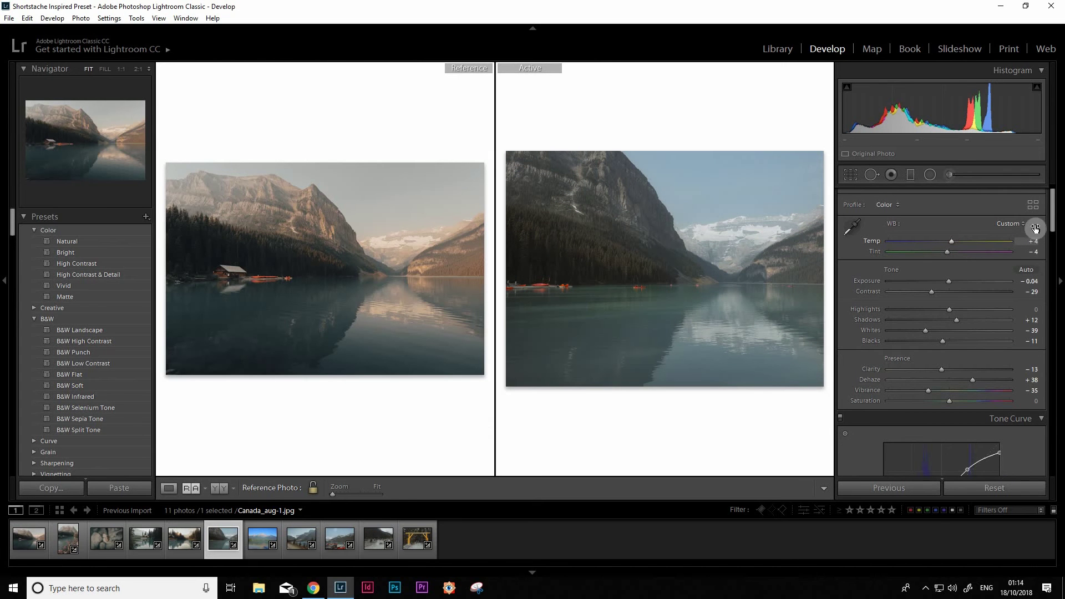
left_click_drag(1054, 214, 1053, 264)
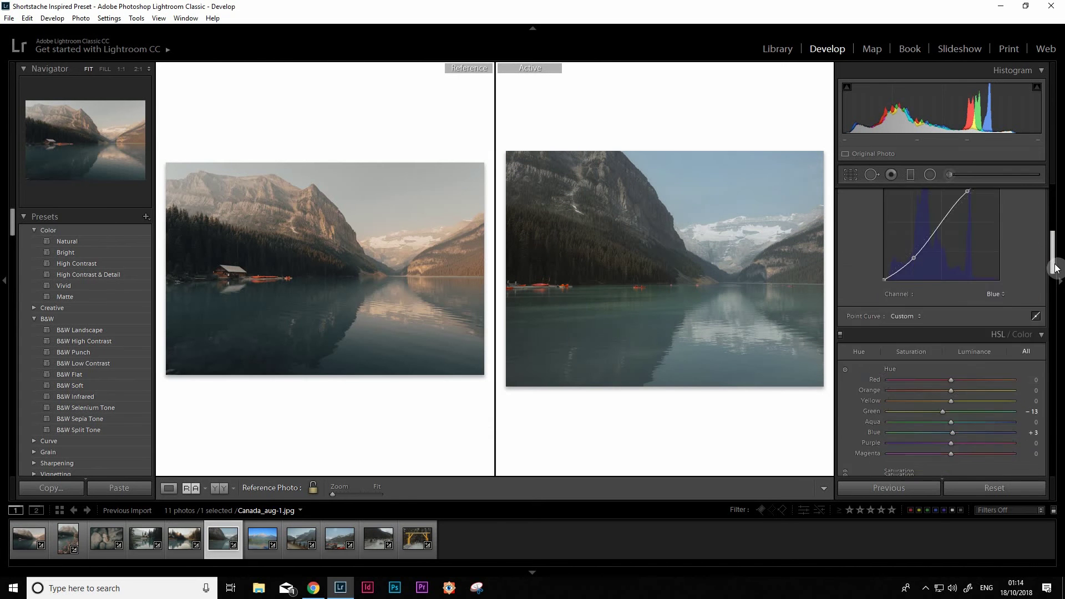
left_click(959, 341)
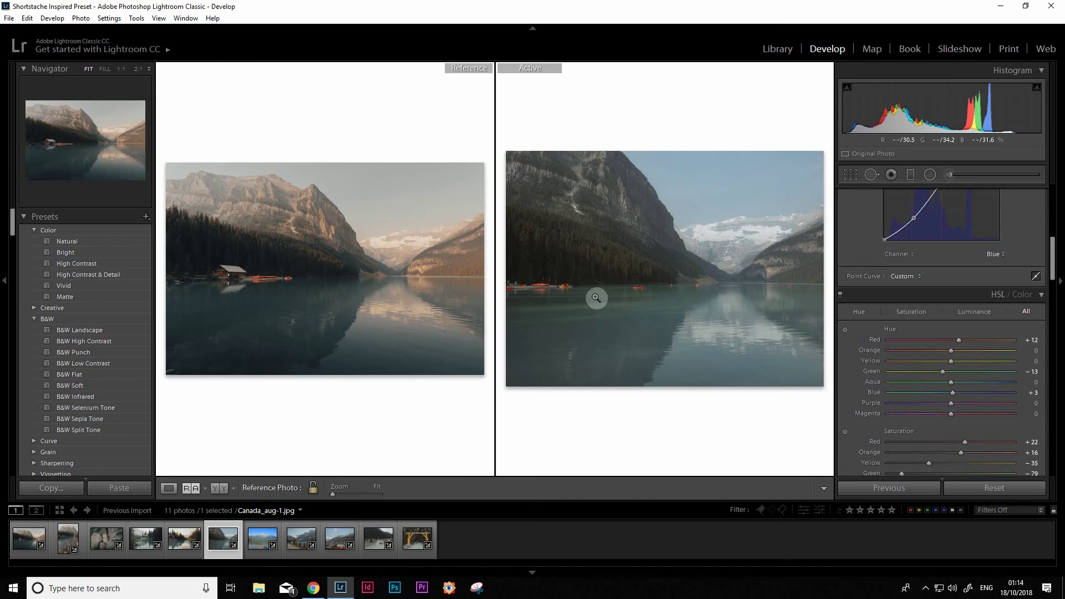
left_click(568, 293)
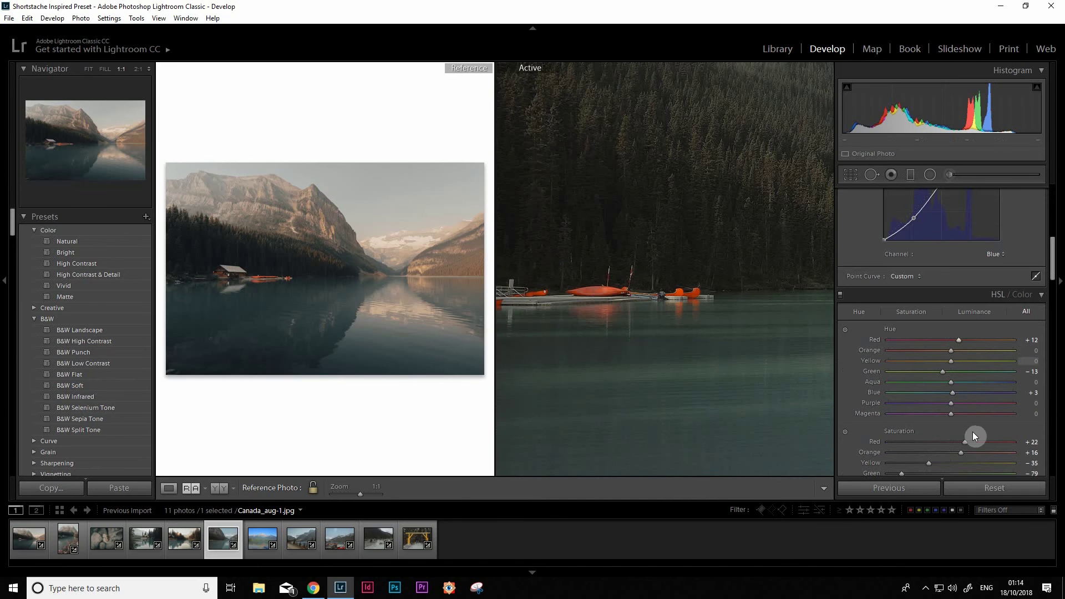
left_click_drag(964, 442, 985, 442)
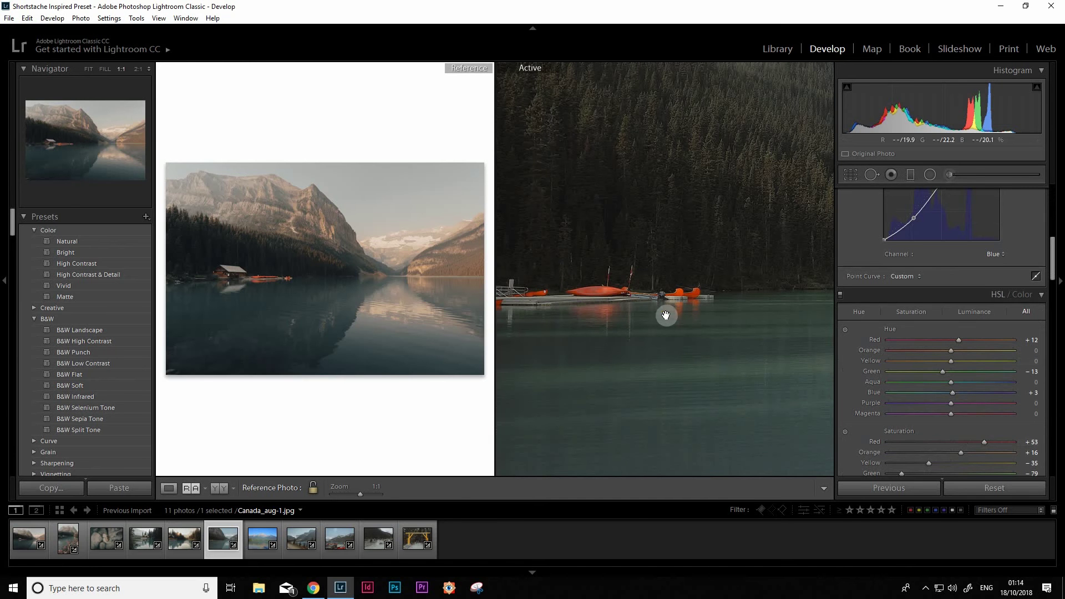
mouse_move(975, 341)
left_mouse_down()
mouse_move(994, 346)
mouse_move(983, 342)
left_mouse_up()
left_click(636, 283)
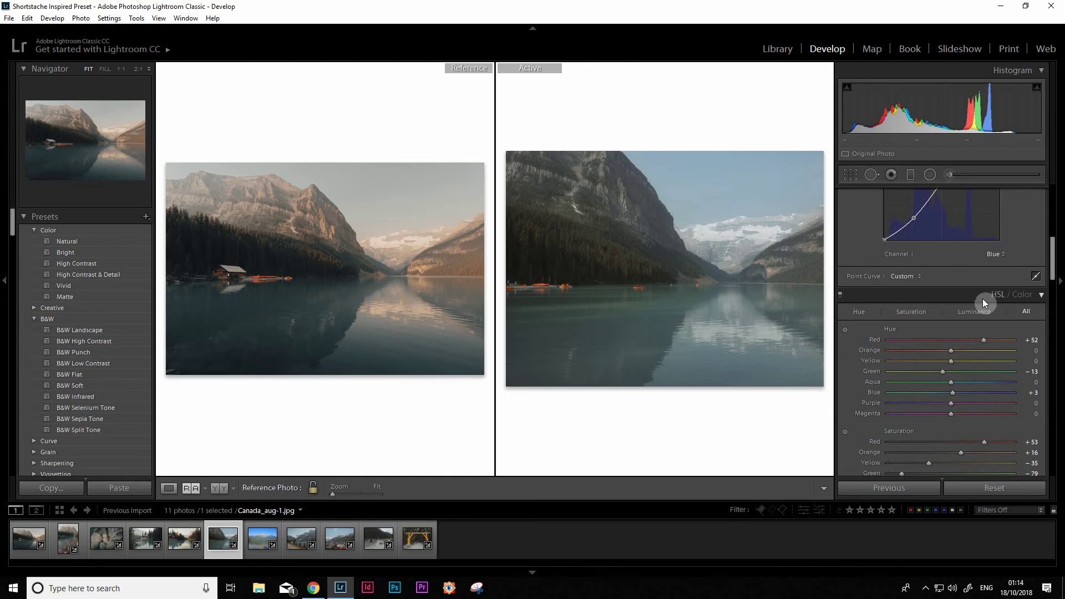
Toggle HSL off to compare, then lower Vibrance in Basic to -51.
left_click_drag(1053, 262, 1055, 279)
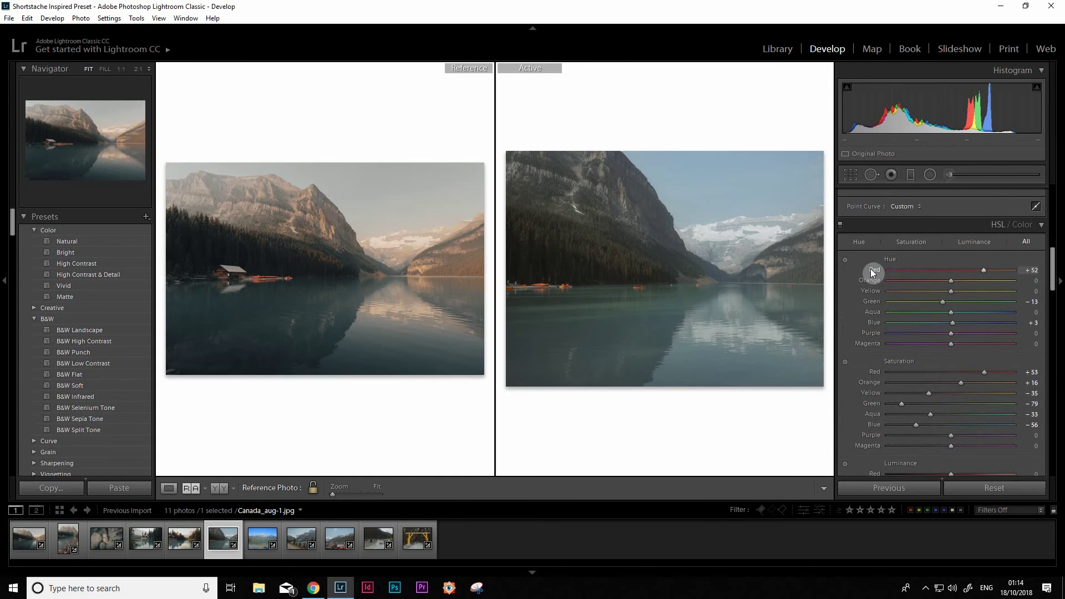
left_click(840, 225)
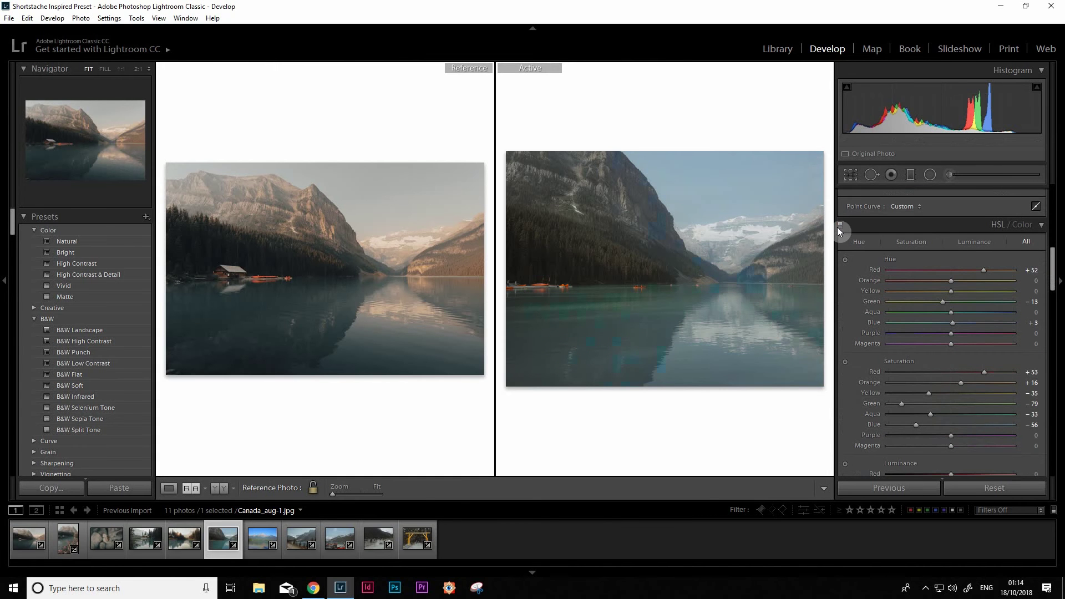
left_click_drag(1055, 269, 1057, 224)
left_click(937, 283)
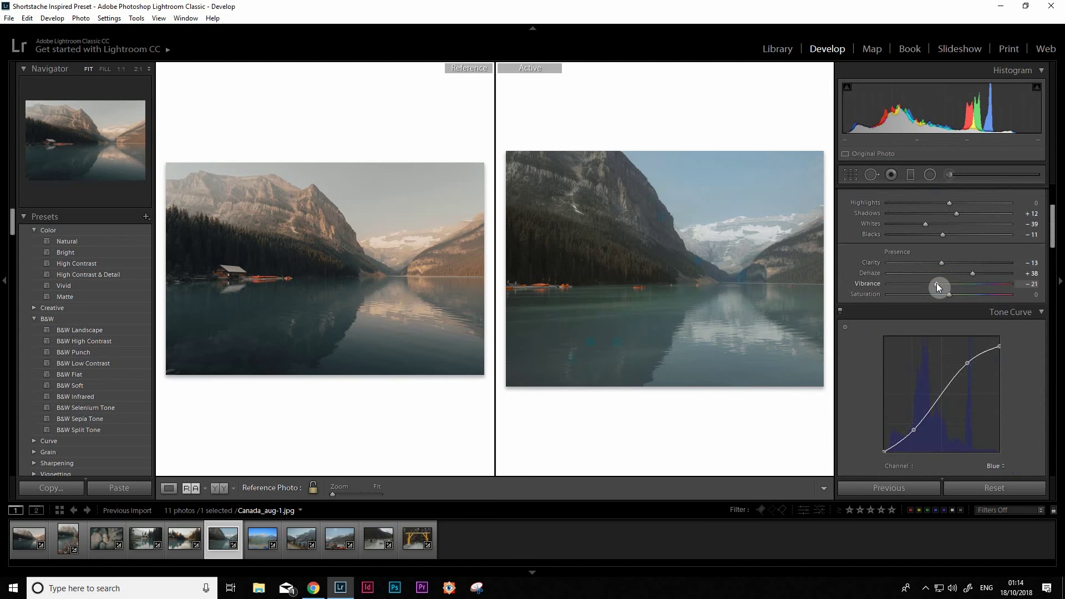
left_click_drag(937, 285, 944, 286)
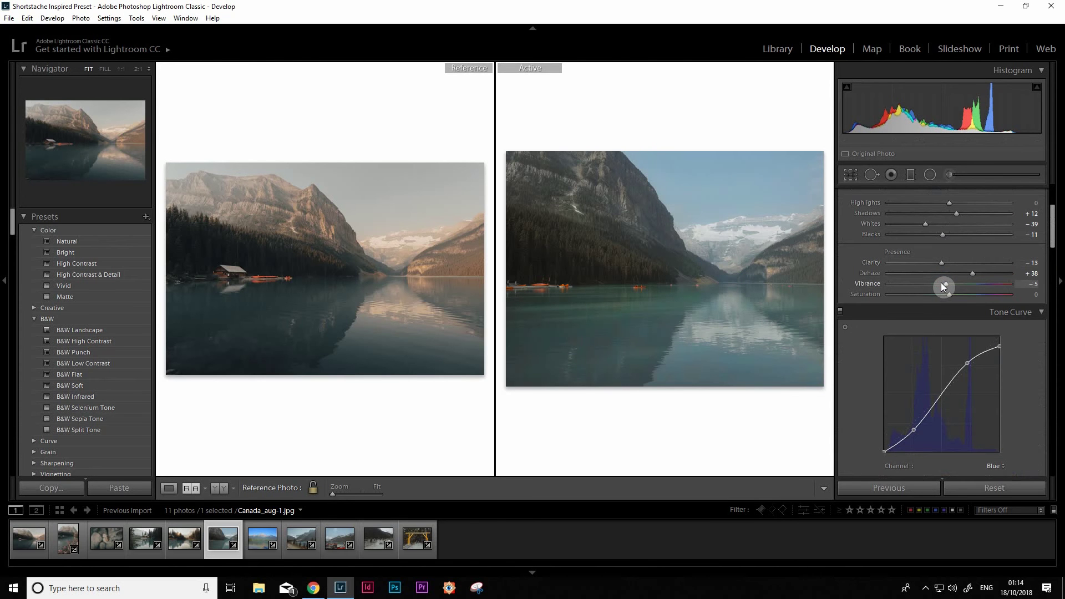
left_click(913, 284)
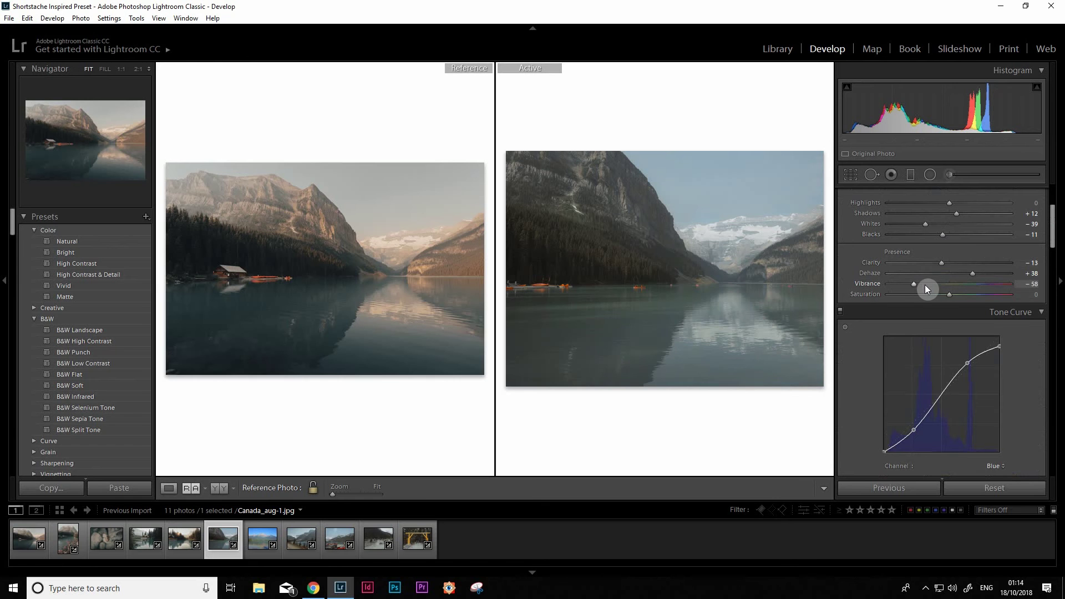
mouse_move(923, 284)
left_mouse_down()
mouse_move(889, 285)
mouse_move(933, 290)
mouse_move(917, 287)
left_mouse_up()
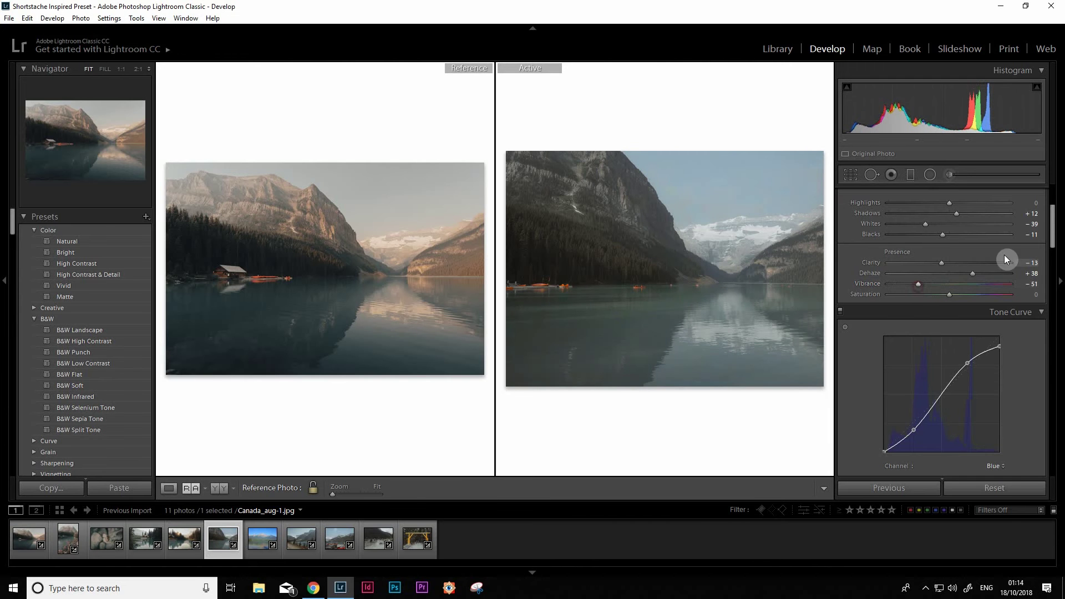
left_click_drag(1052, 239, 1052, 219)
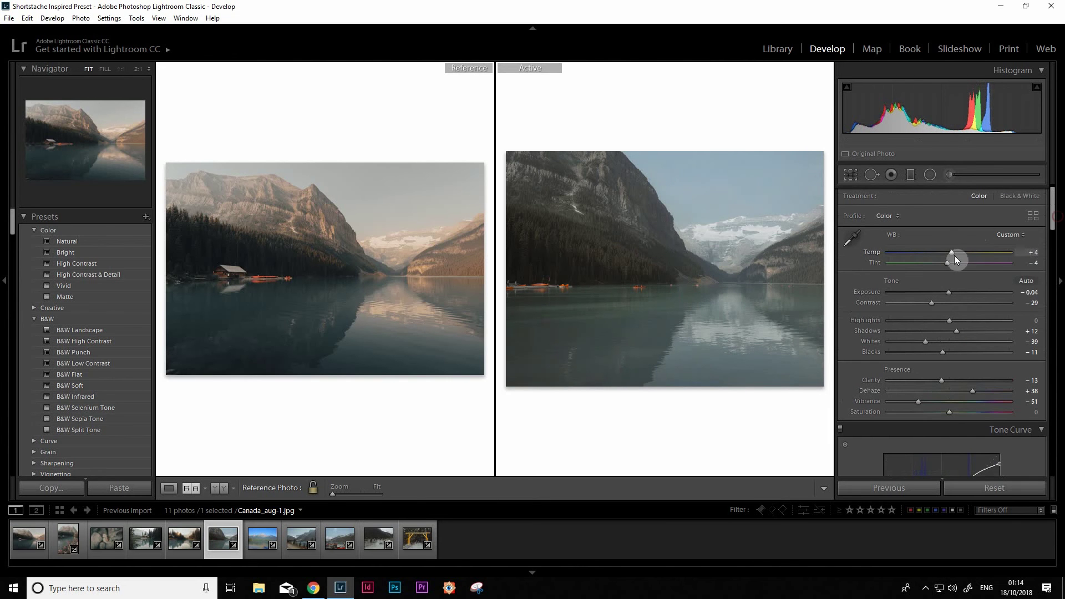
Warm Temp to +29, nudging exposure down and back up to keep it at -0.04.
left_click_drag(951, 252, 963, 252)
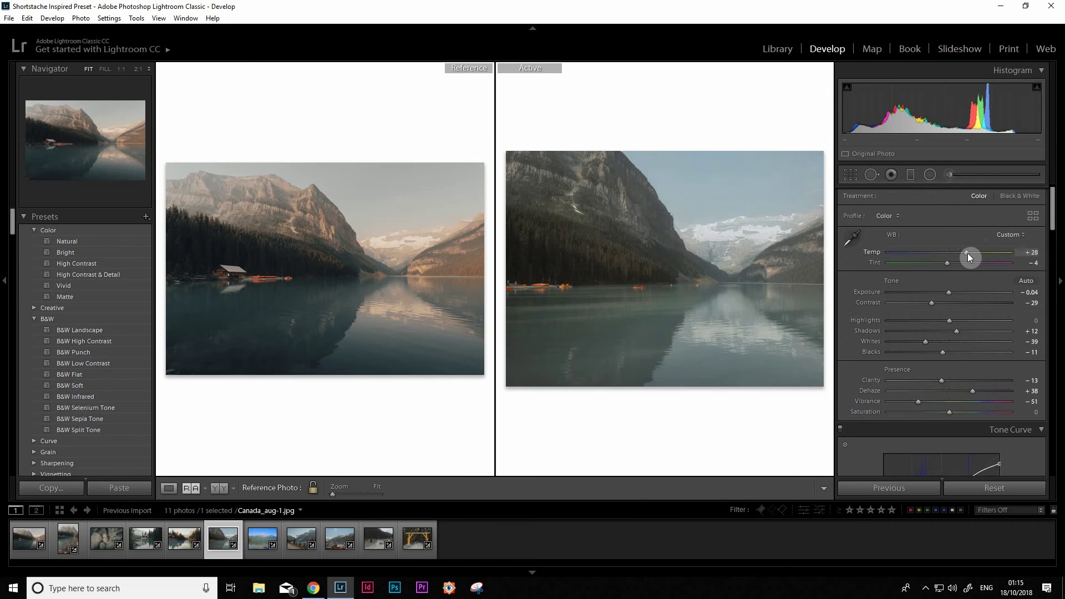
left_click_drag(967, 253, 967, 253)
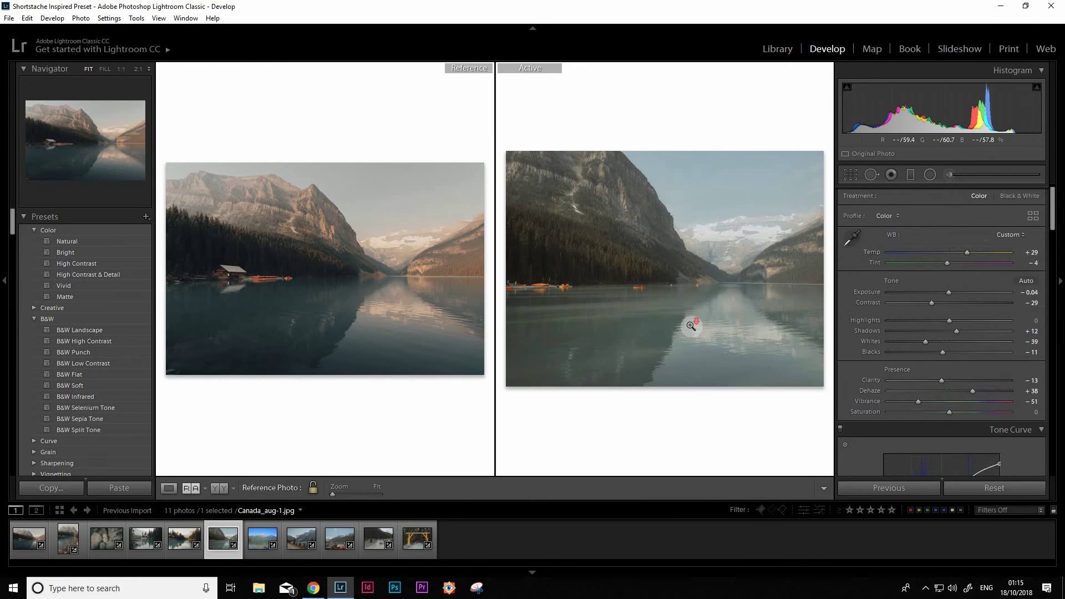
key("minus")
key("equal")
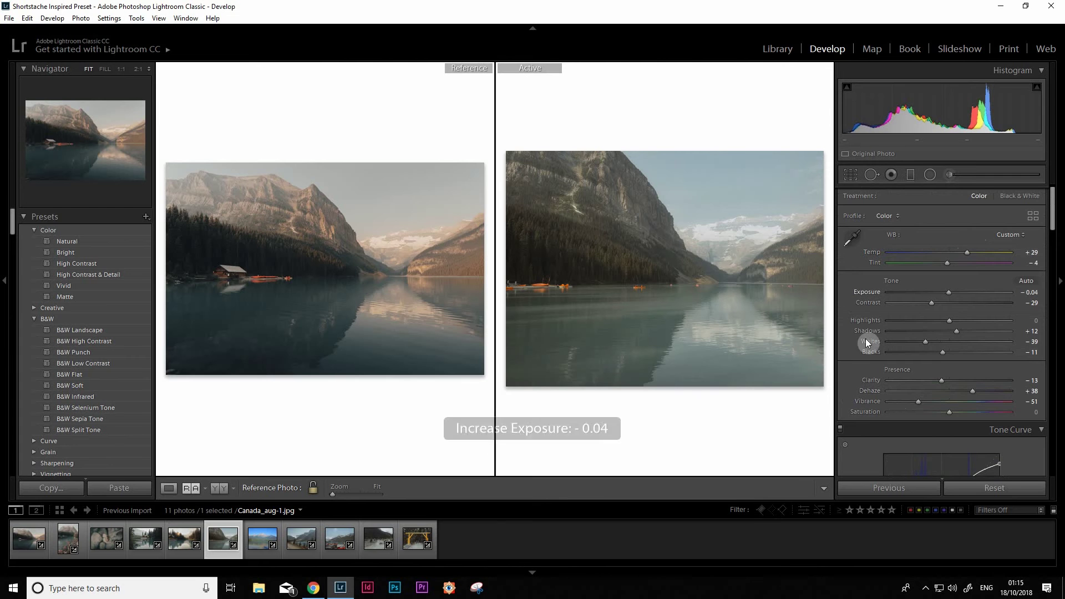
left_click_drag(1052, 231, 1051, 257)
left_click(994, 400)
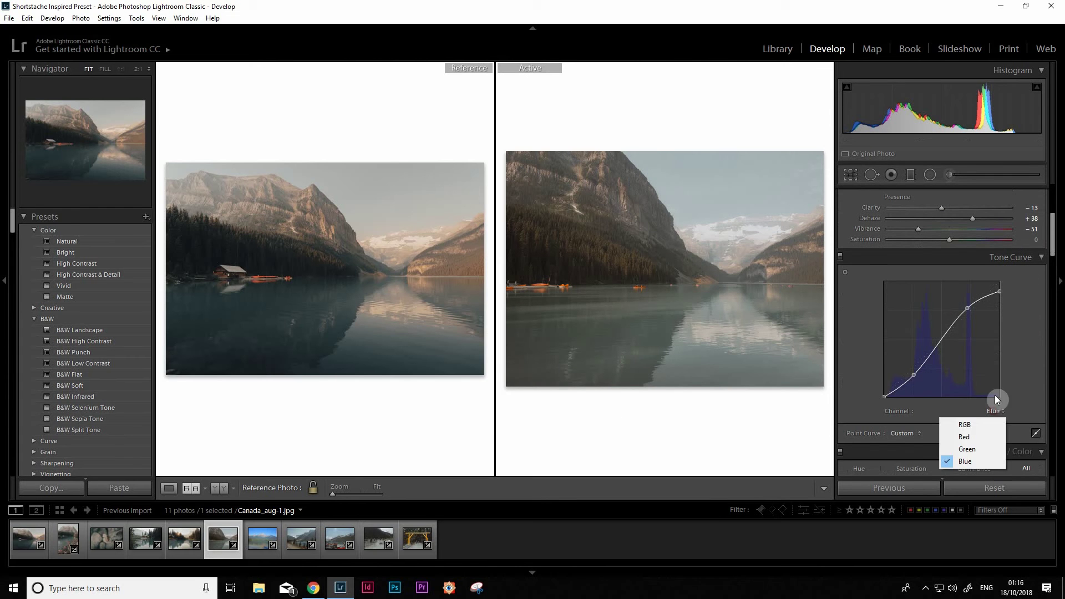
On the RGB tone curve, darken the water tones, delete the lower point and drop the shadow point.
left_click(964, 424)
left_click(845, 272)
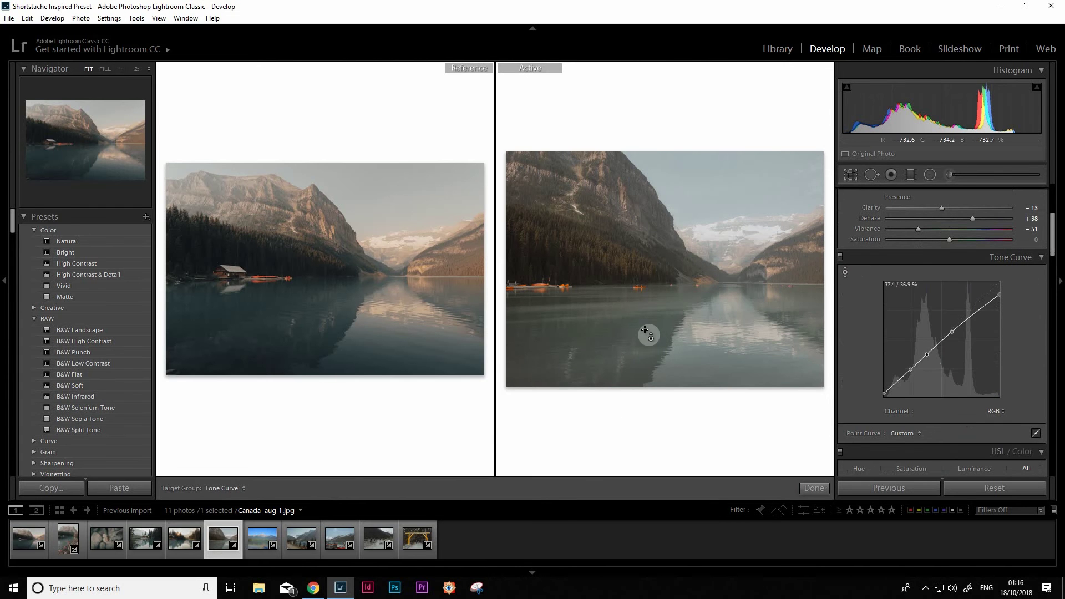
left_click_drag(643, 334, 643, 344)
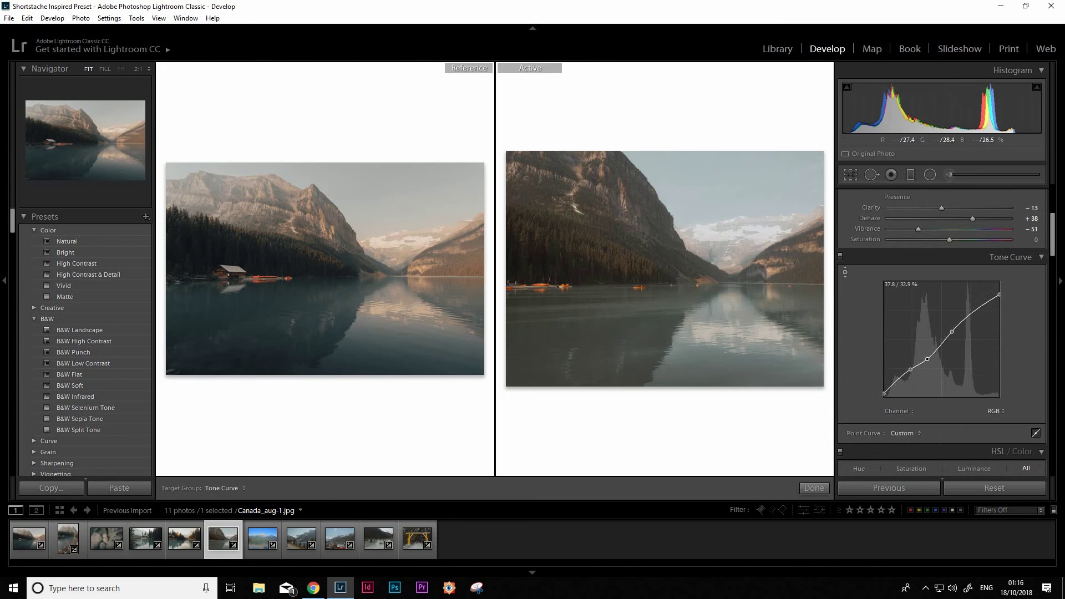
right_click(912, 372)
left_click(919, 376)
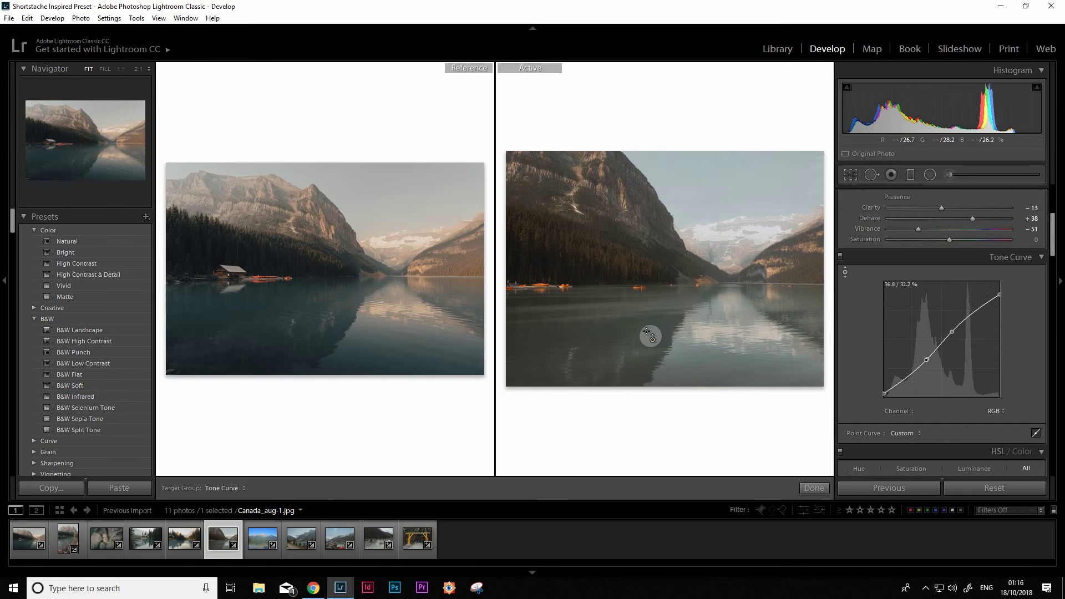
mouse_move(647, 328)
left_mouse_down()
mouse_move(647, 338)
mouse_move(647, 327)
left_mouse_up()
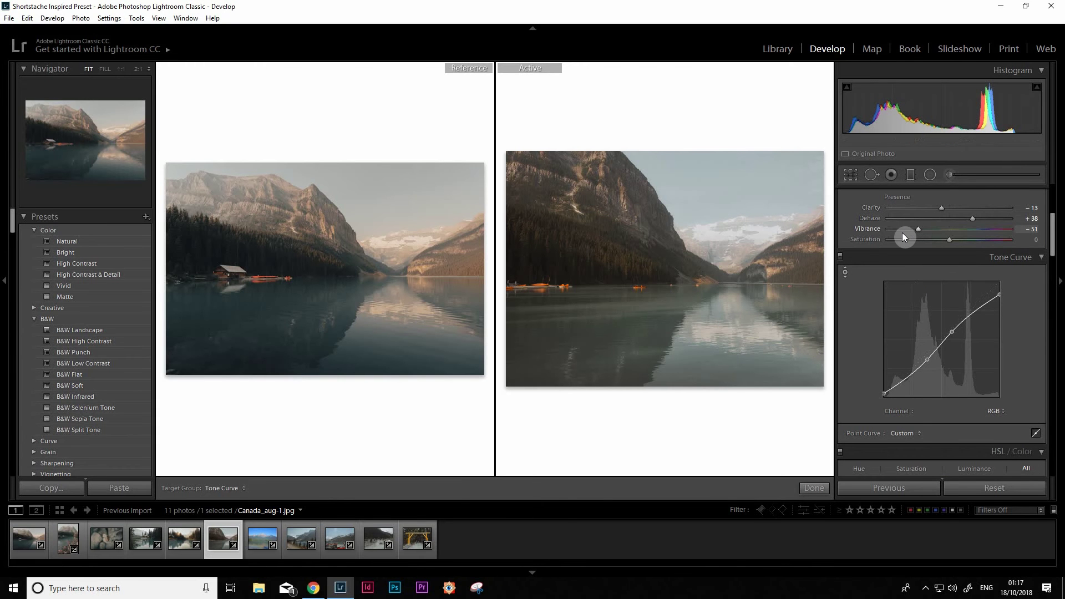
key("backslash")
key("backslash")
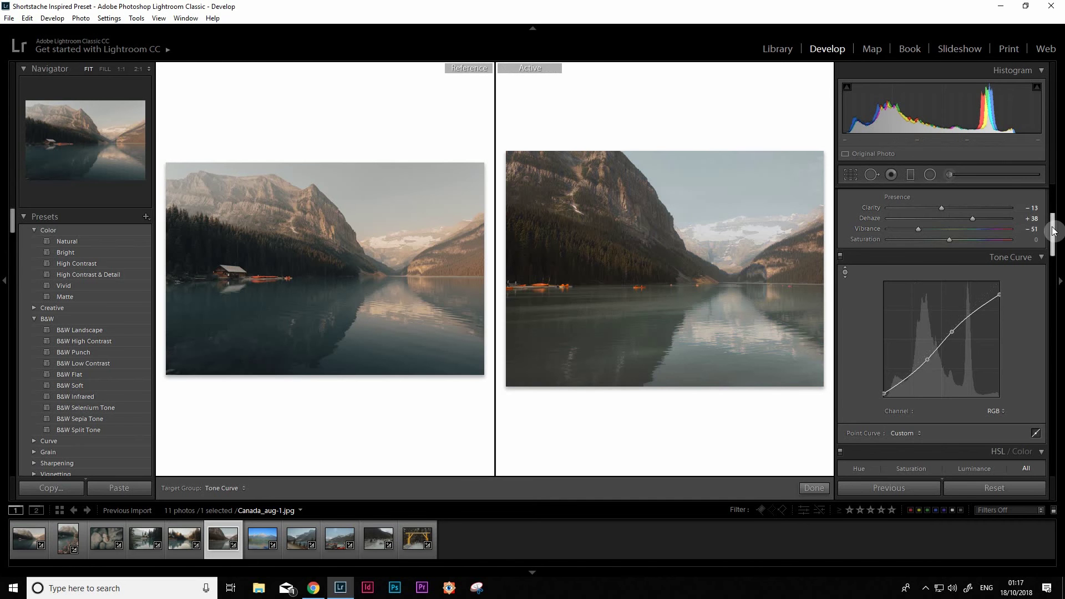
left_click_drag(1052, 233, 1051, 206)
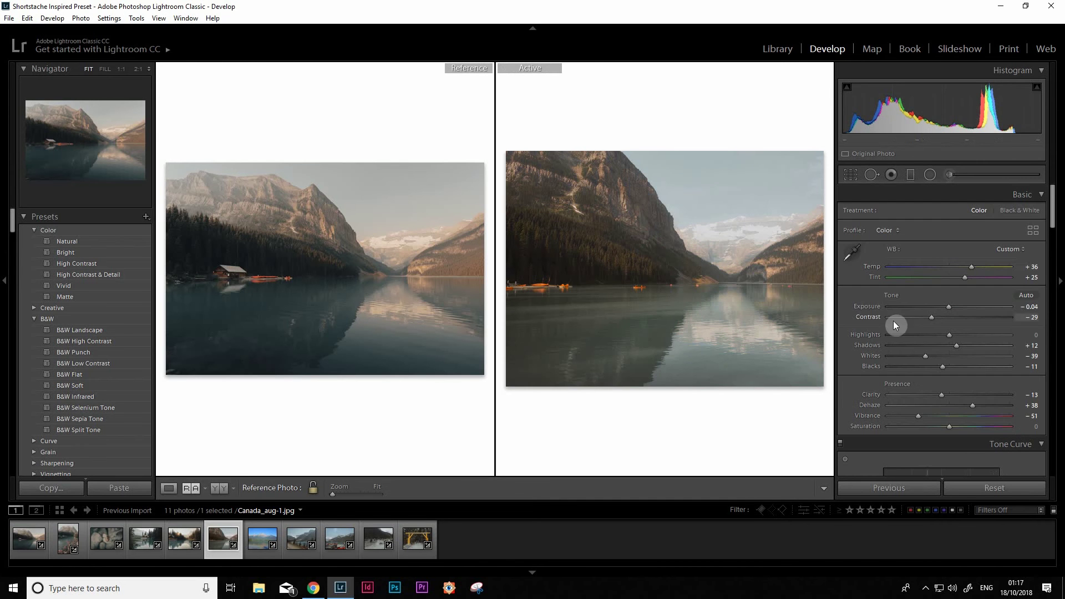
Set Split Toning Shadows to Hue 216 and Saturation 11.
left_click_drag(1052, 227, 1048, 255)
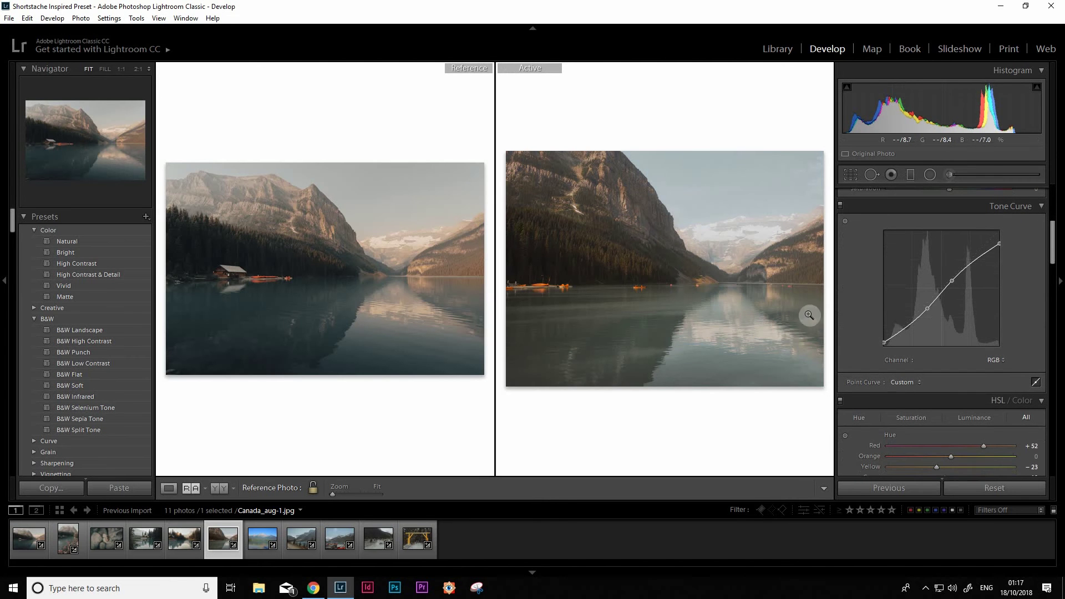
left_click_drag(1052, 253, 1045, 323)
left_click_drag(915, 378, 952, 379)
left_click_drag(917, 392, 901, 392)
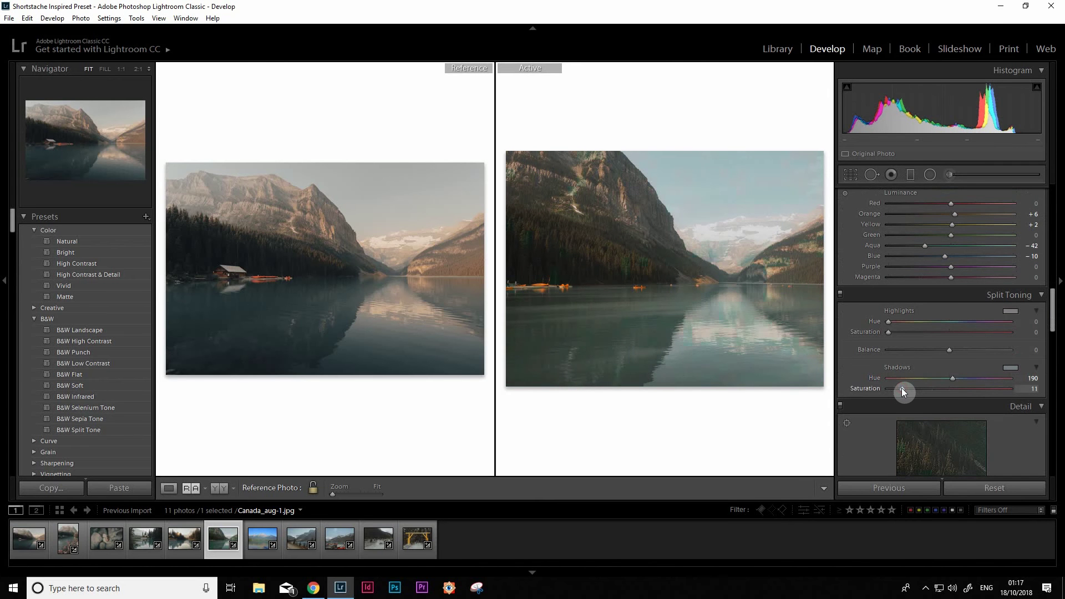
left_click_drag(961, 381, 965, 378)
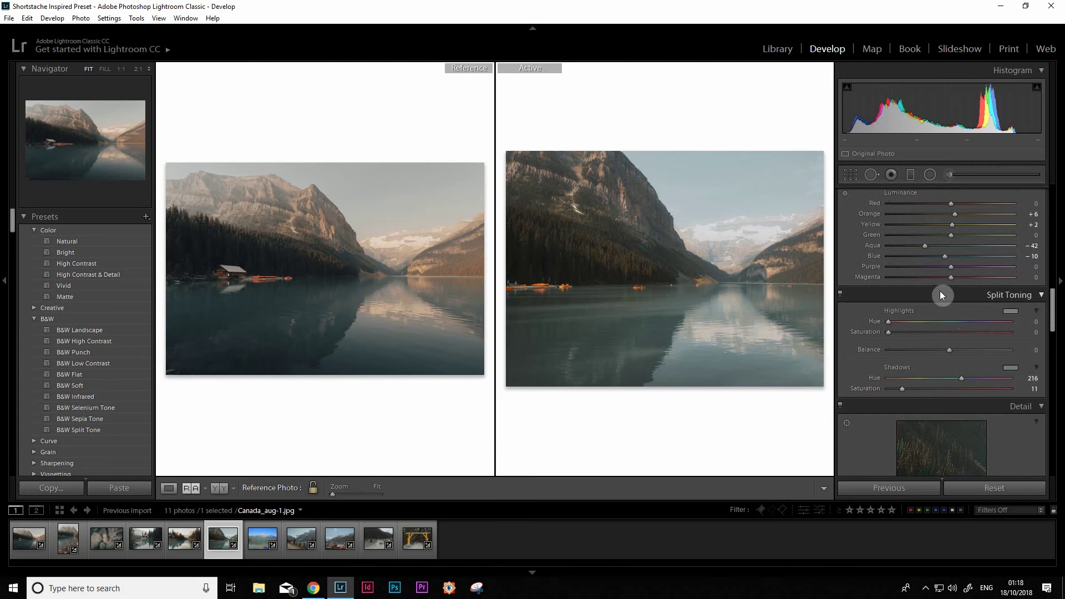
Move the Split Toning Highlights hue to 36 and compare before/after.
left_click_drag(899, 329, 906, 333)
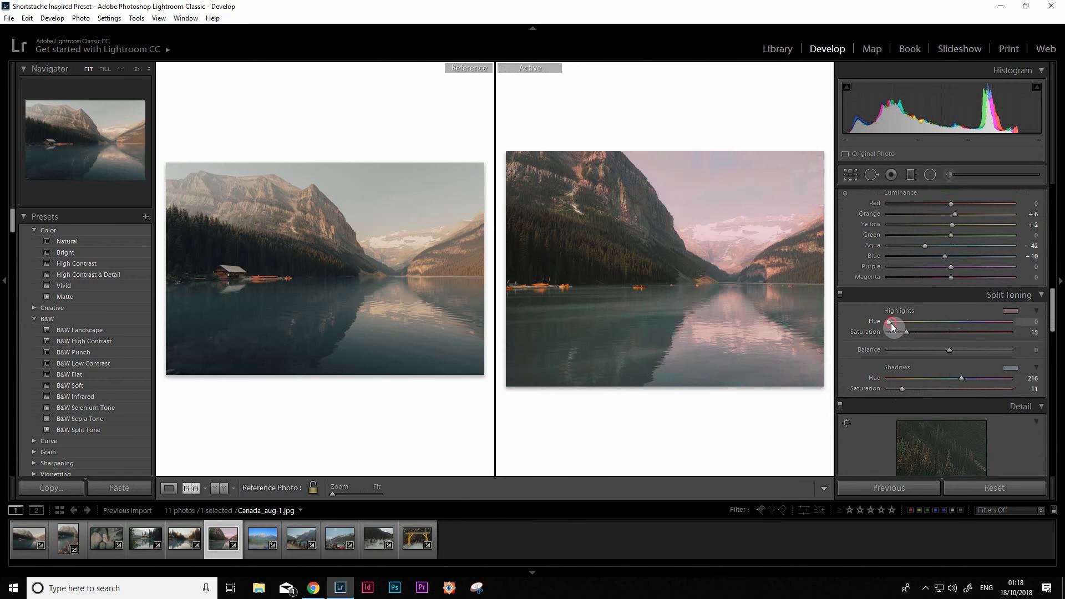
left_click_drag(893, 326, 903, 321)
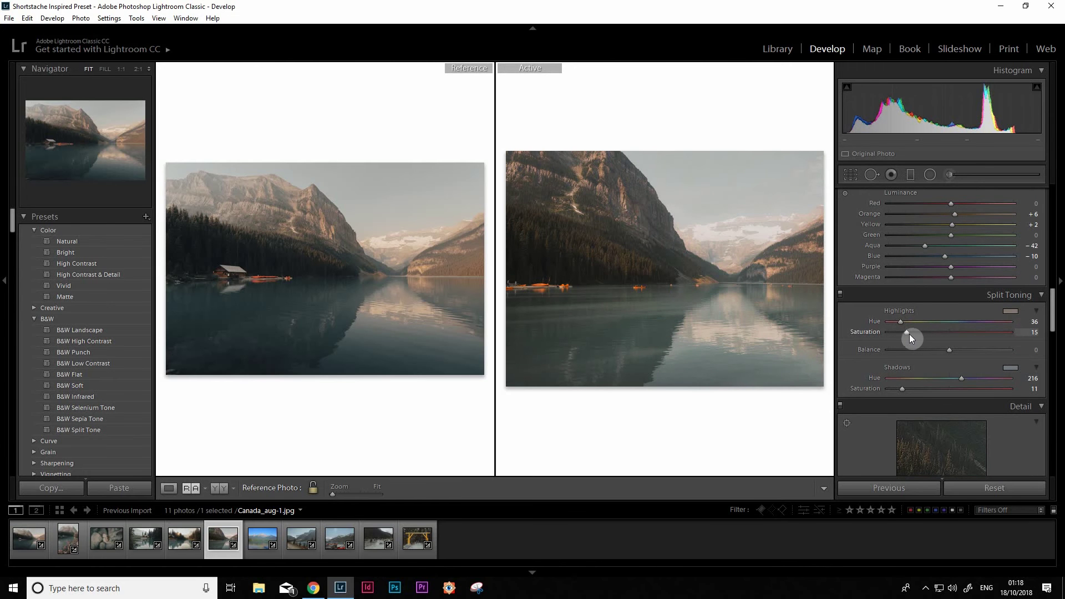
key("backslash")
key("backslash")
key("backslash")
key("backslash")
Compare the kayaks at 1:1 in both photos, set Red hue to +6, then return both to Fit.
left_click(559, 285)
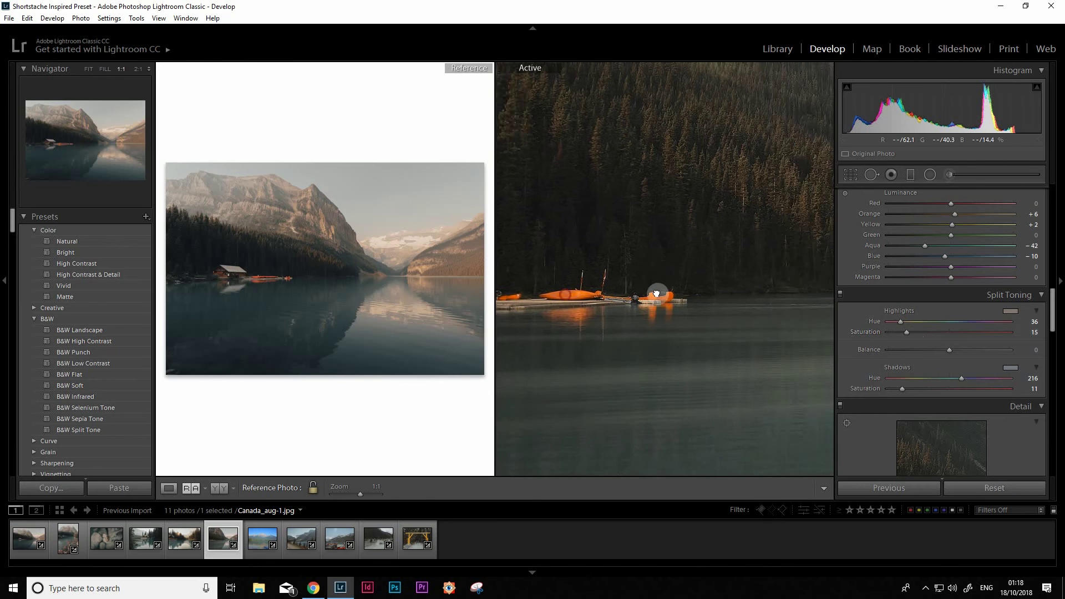
left_click(264, 271)
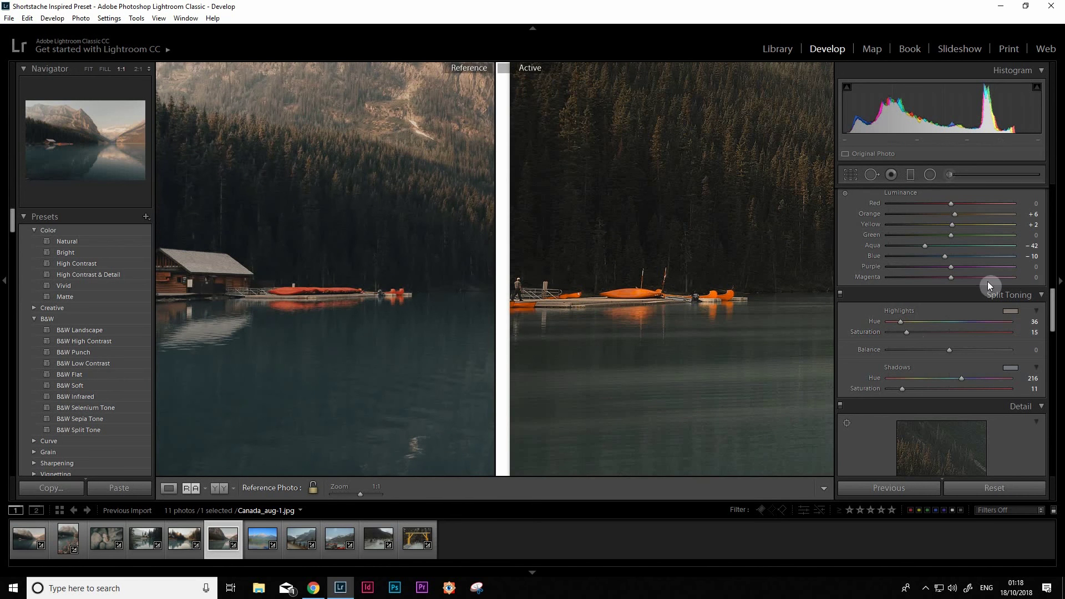
scroll(1056, 285, "up", 3)
scroll(1055, 286, "up", 3)
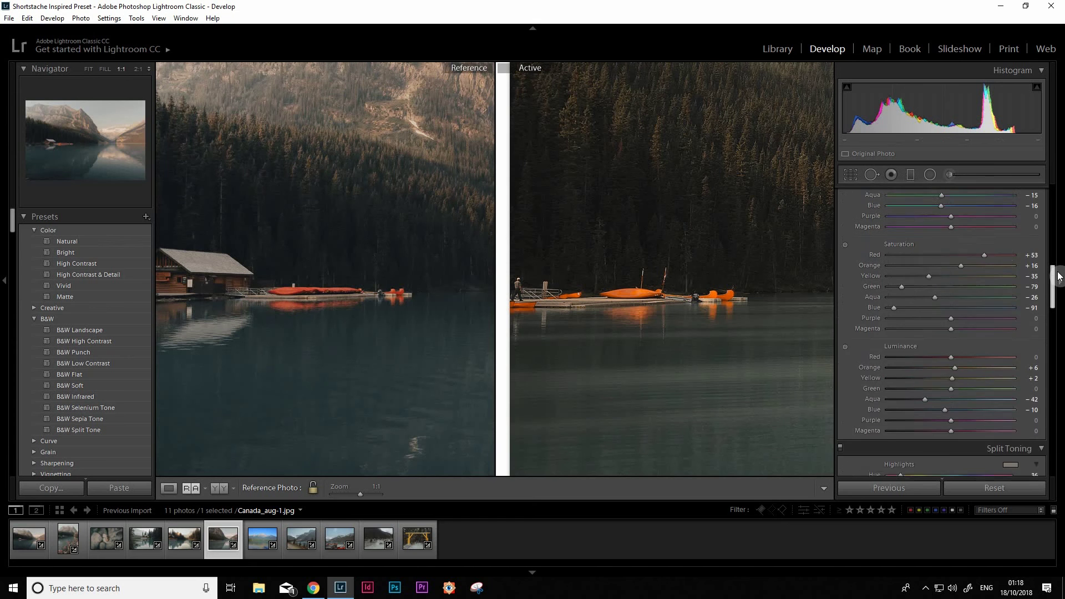
scroll(1054, 279, "up", 3)
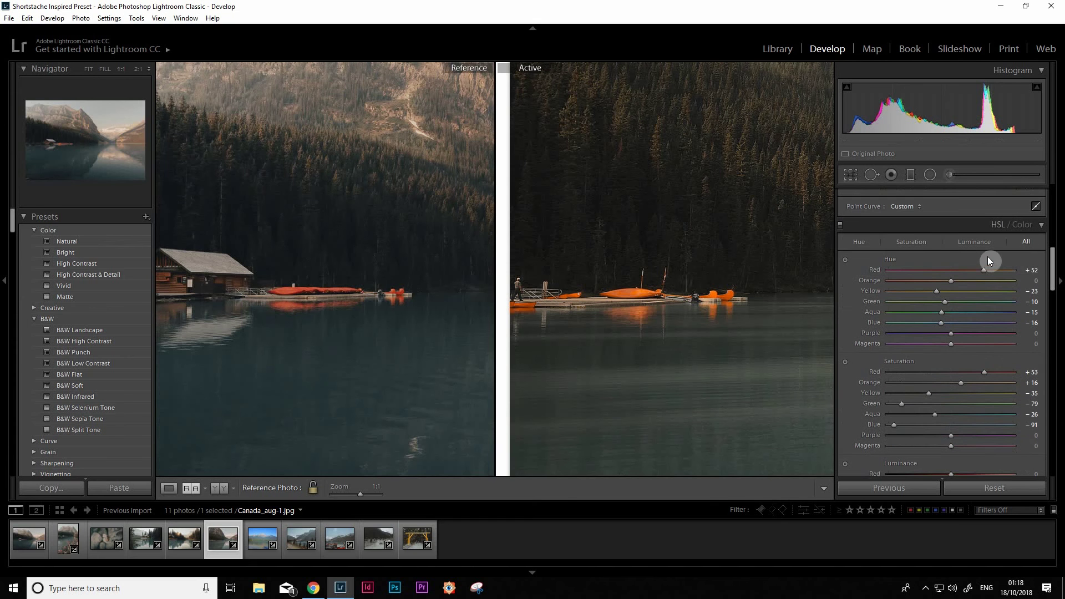
left_click_drag(967, 268, 945, 269)
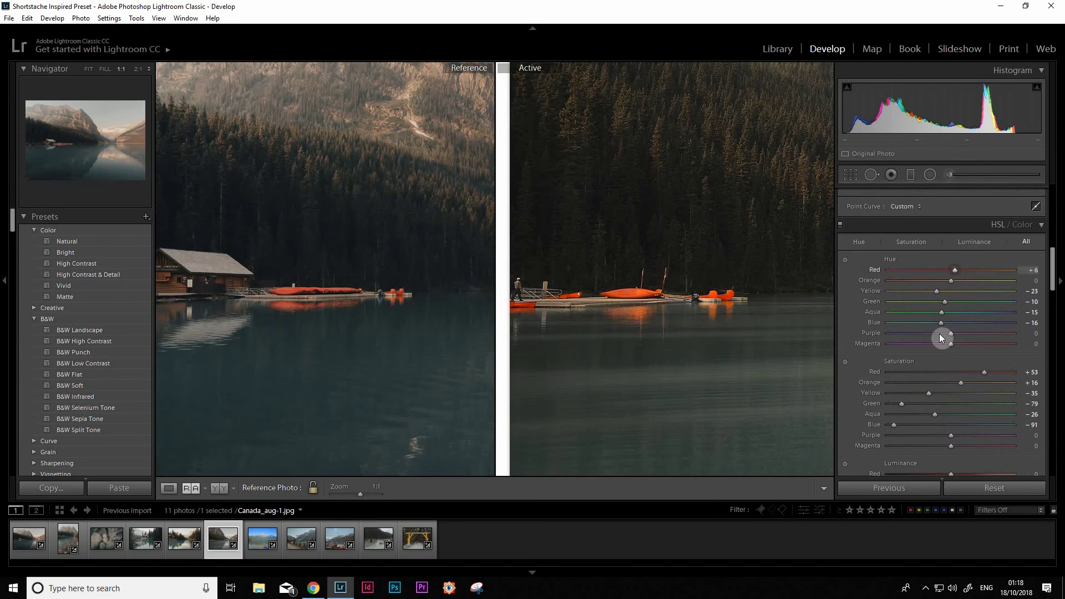
left_click(683, 292)
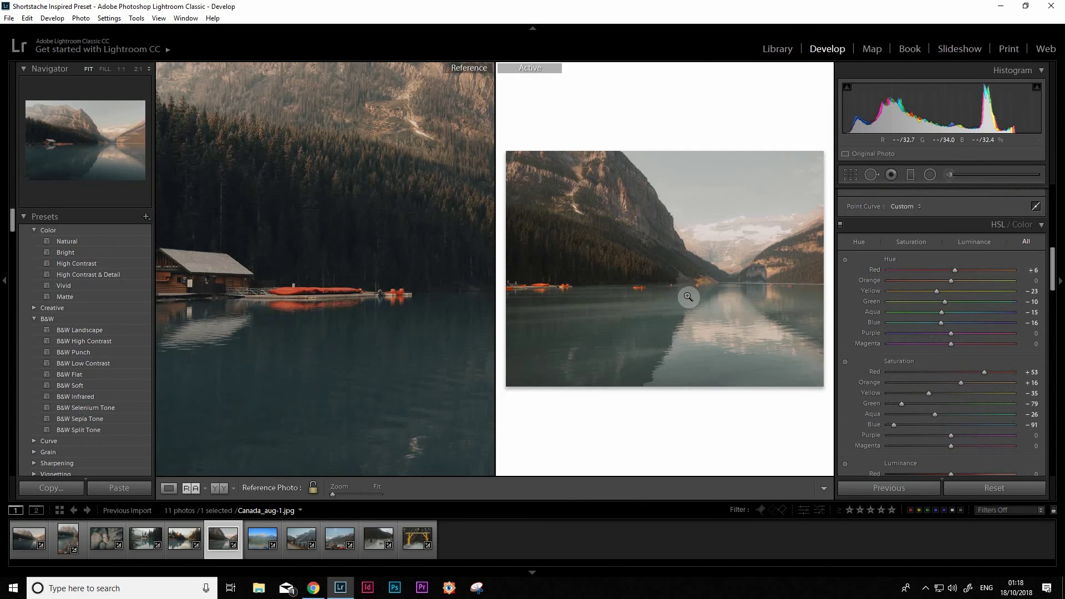
left_click(392, 283)
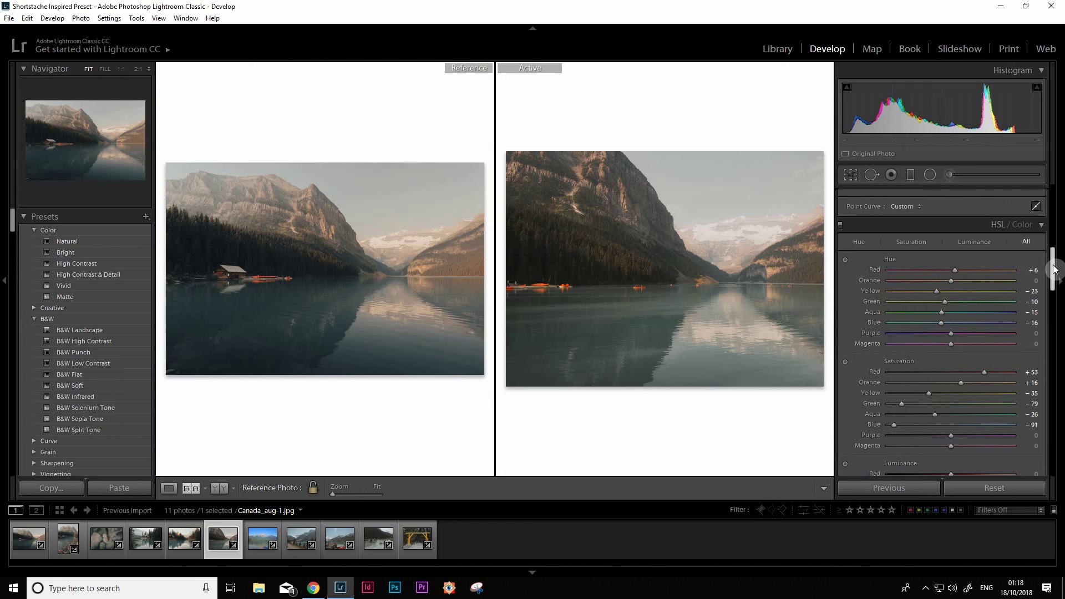
Set the Split Toning Highlights to saturation 18 and hue 39 for a subtle warm tint.
left_click_drag(1056, 260, 1052, 309)
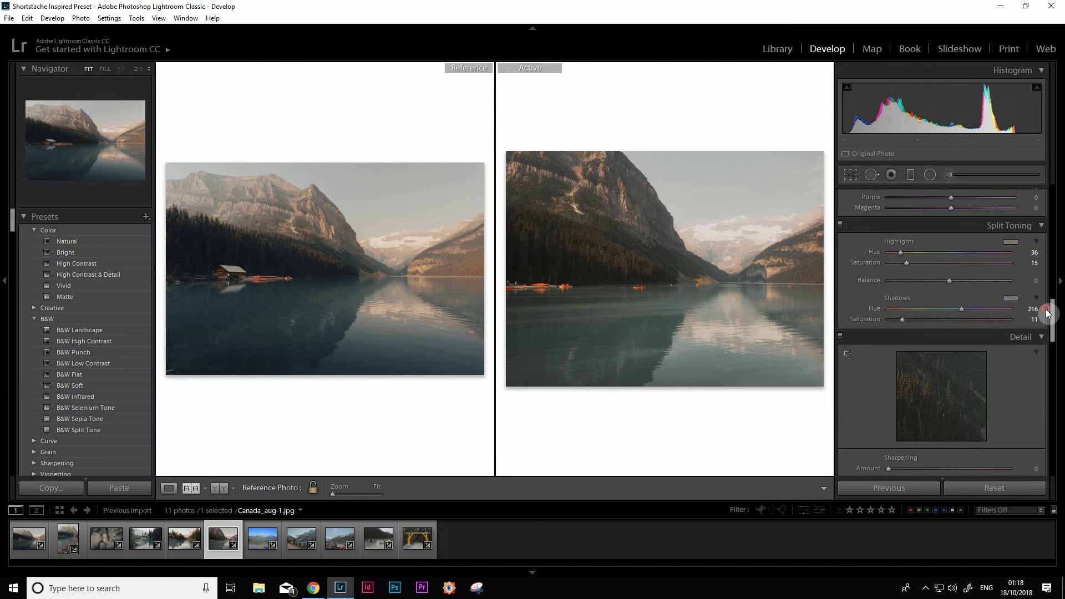
left_click(935, 263)
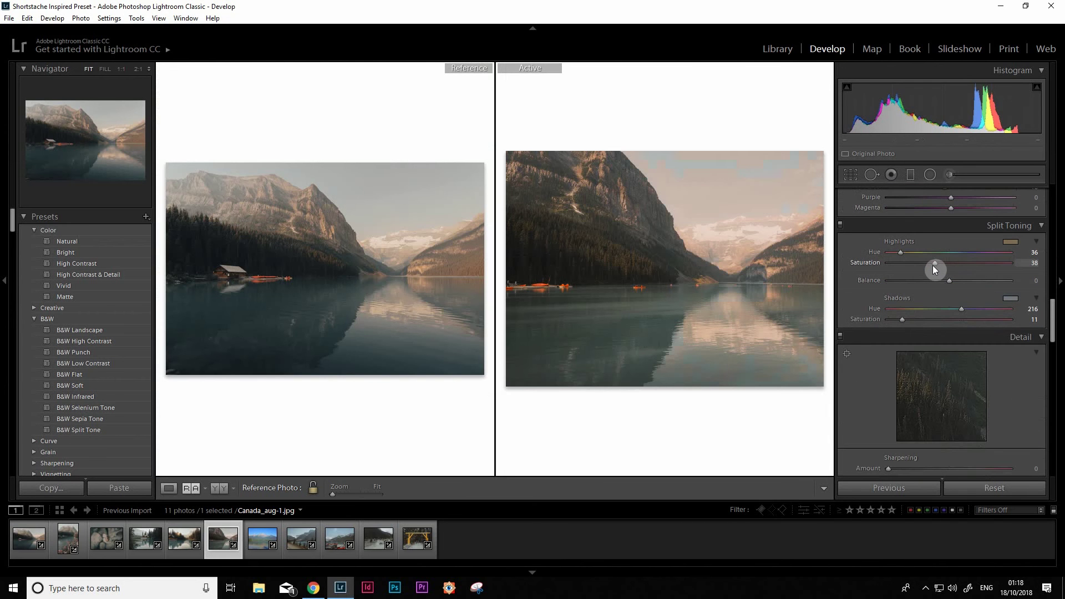
left_click_drag(934, 264, 914, 267)
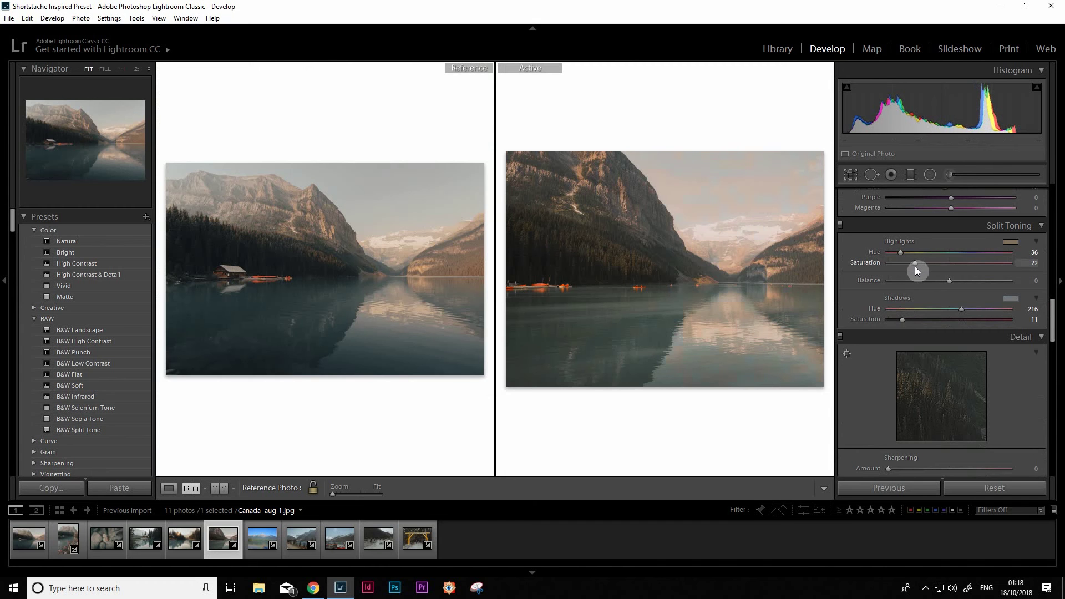
left_click_drag(915, 267, 910, 272)
left_click_drag(900, 253, 899, 254)
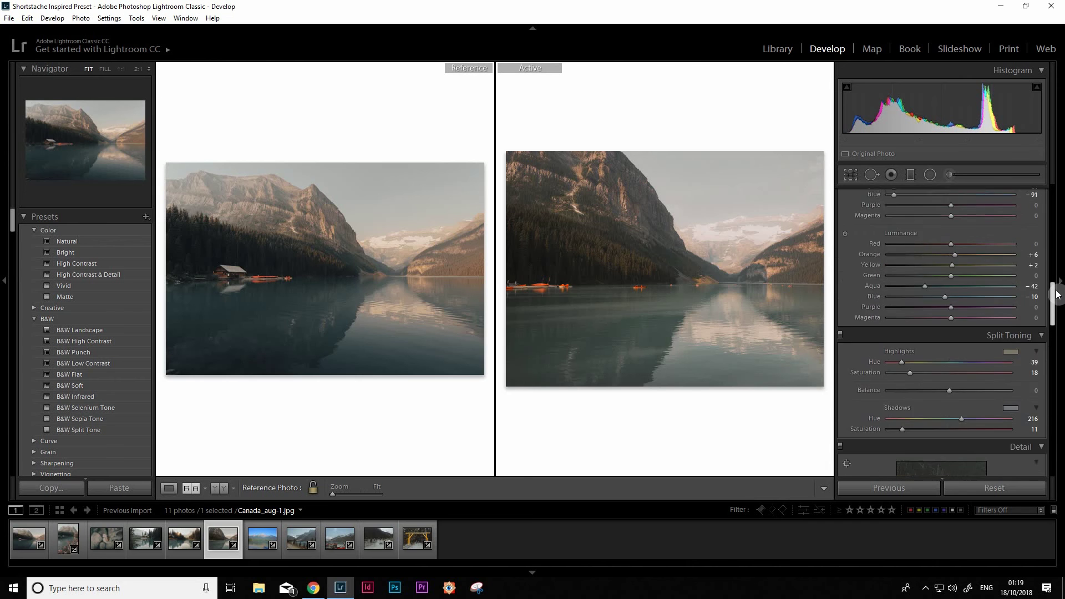
Drag the HSL Blue luminance slider to -15, then return to the Tone Curve panel.
left_click_drag(1050, 315, 1051, 285)
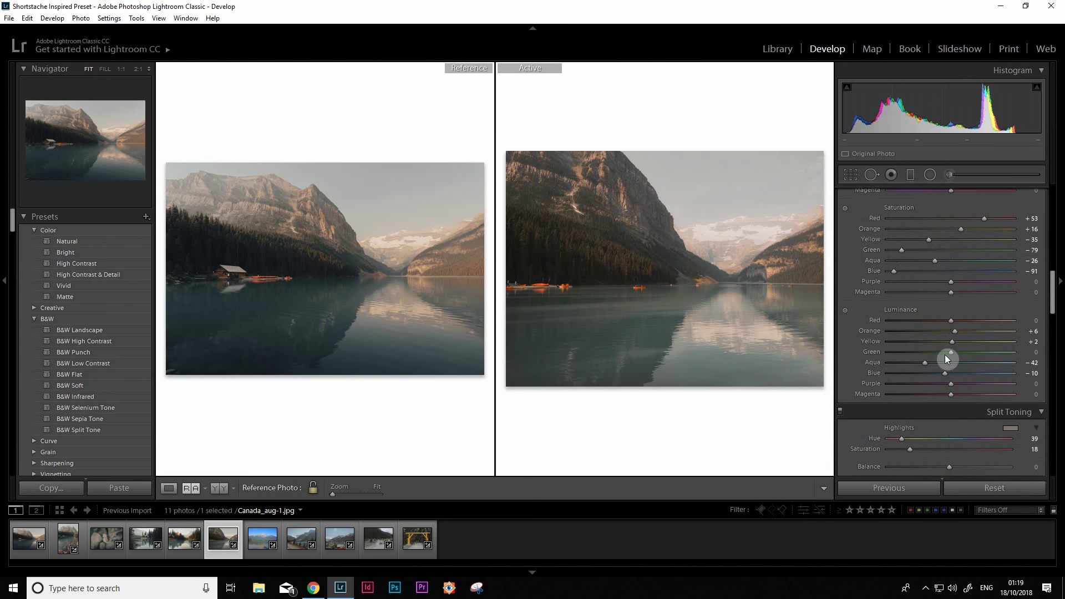
left_click_drag(937, 374, 940, 374)
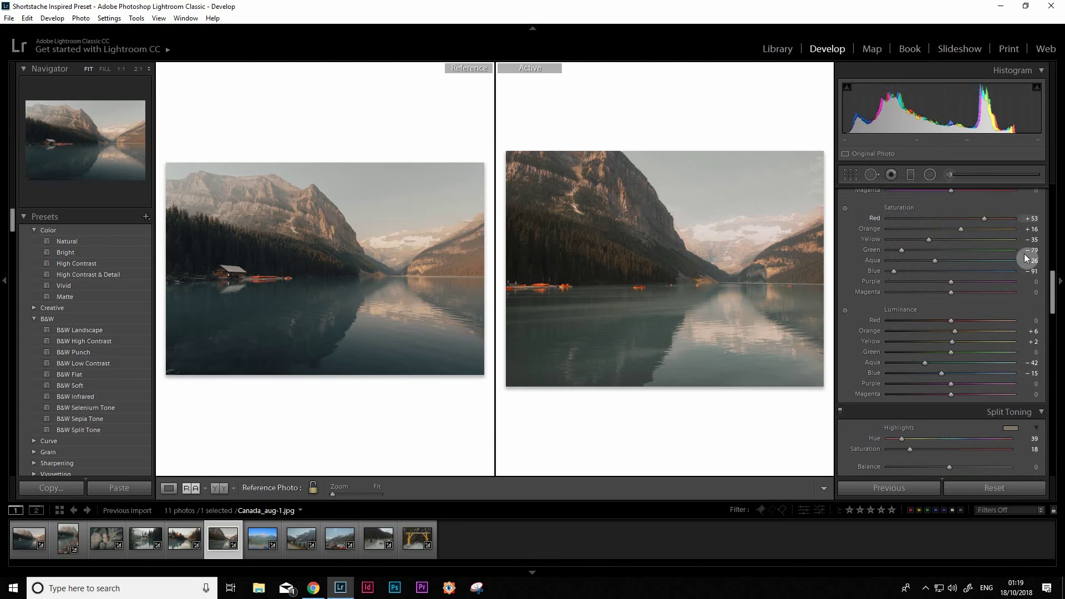
left_click_drag(1053, 294, 1060, 238)
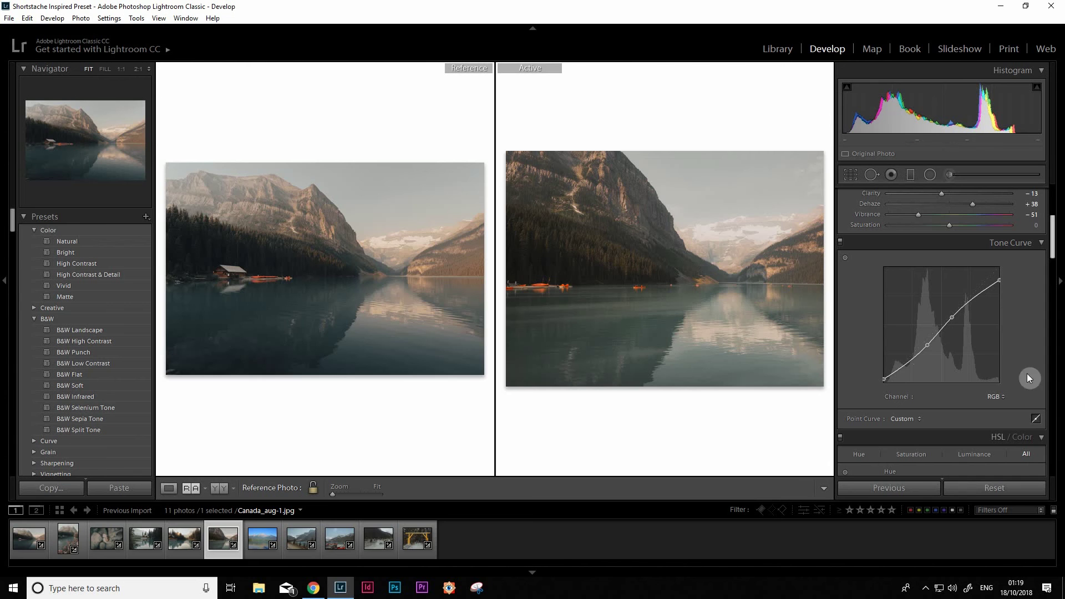
Keep the RGB curve and, with the targeted tool, lift the photo's highlights and deepen its shadows.
left_click(996, 397)
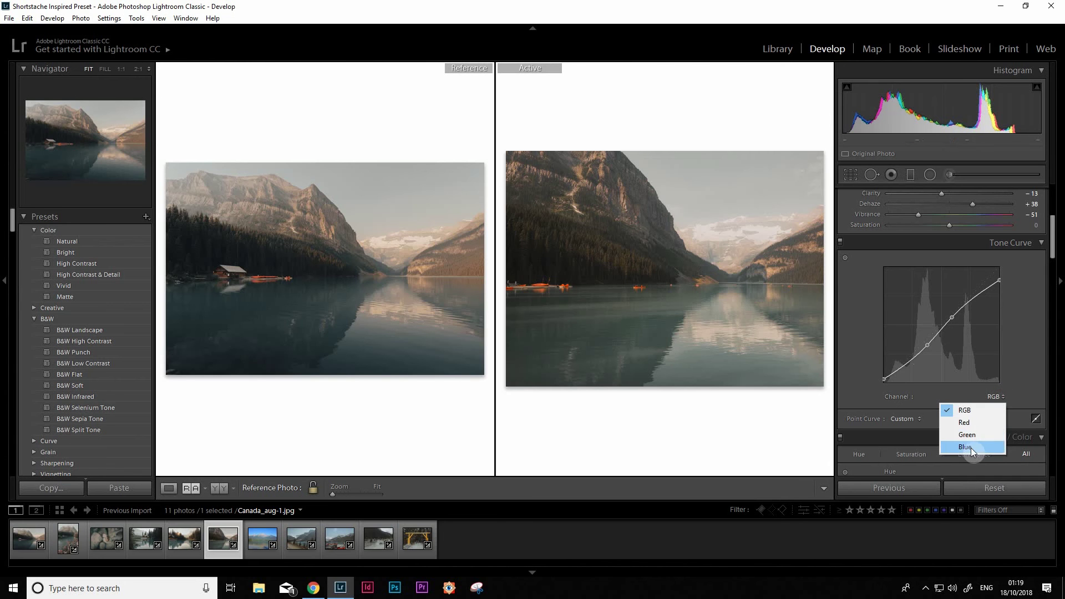
left_click(1048, 371)
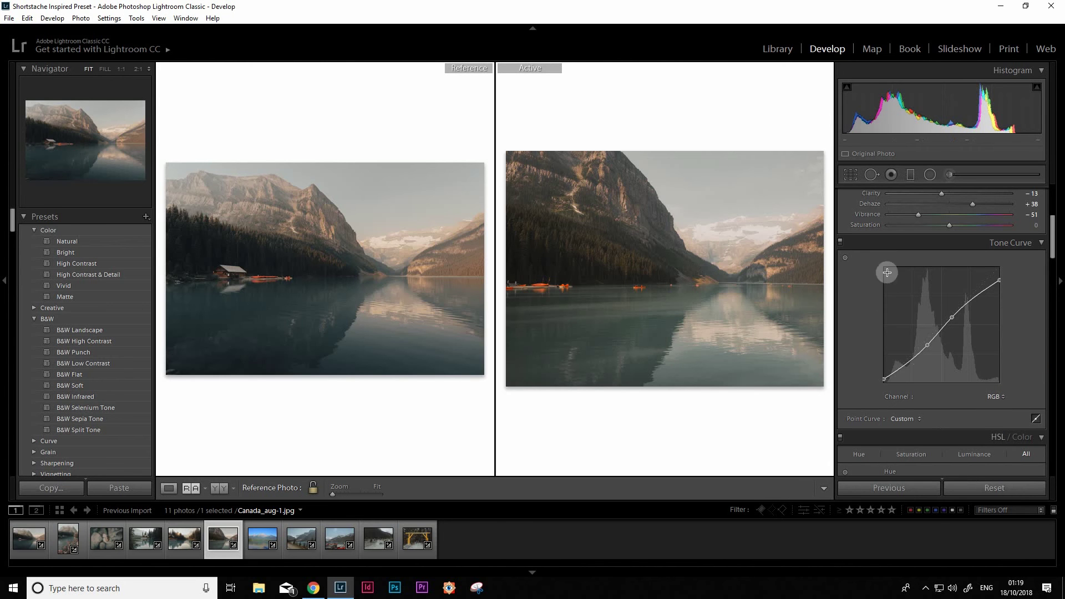
left_click(845, 259)
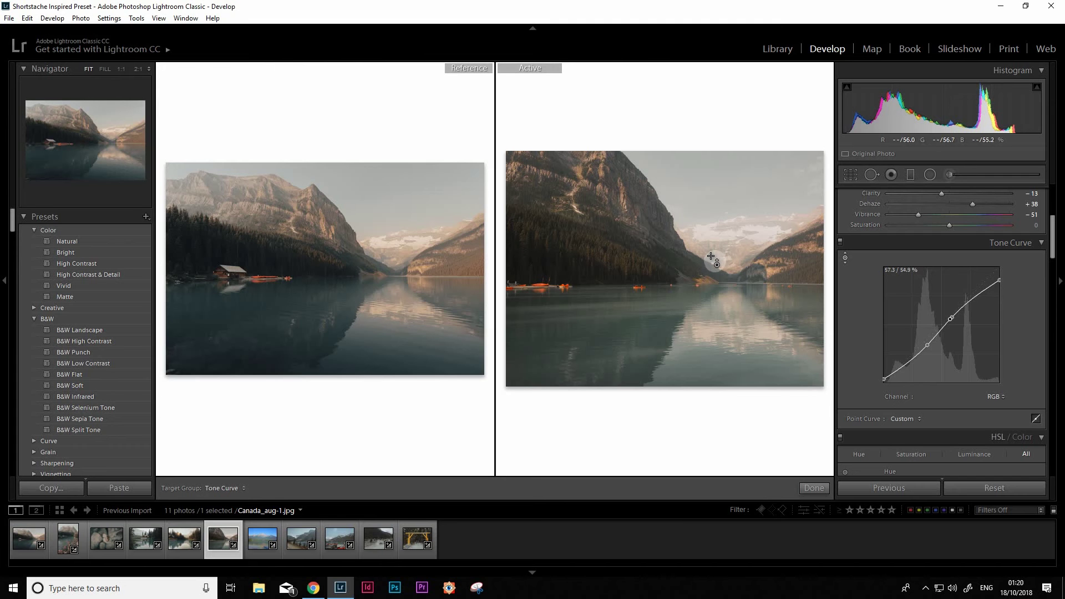
left_click_drag(712, 258, 712, 268)
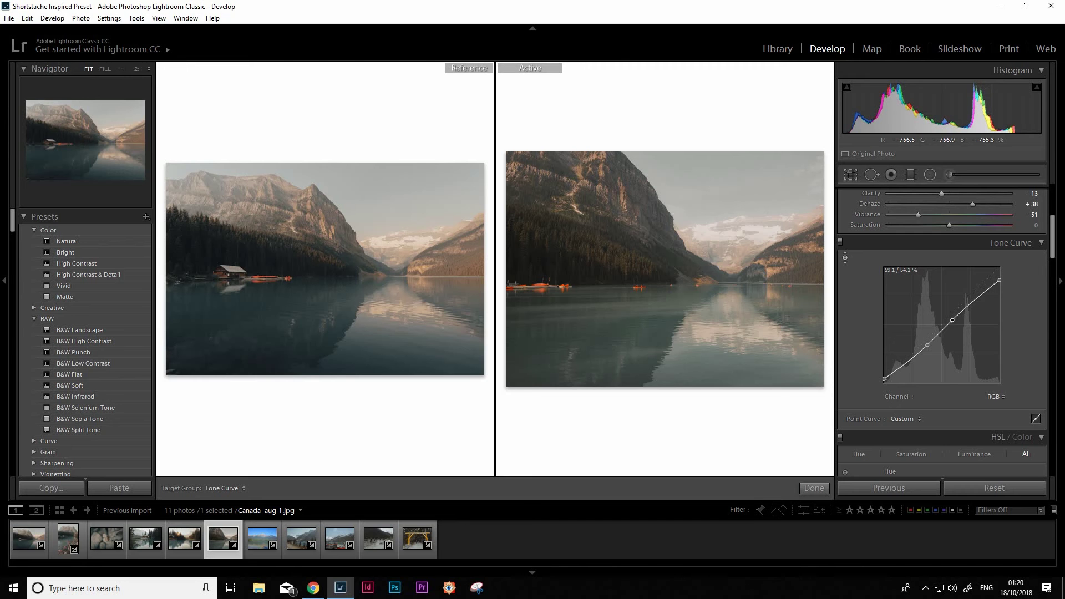
left_click_drag(712, 240, 713, 239)
left_click_drag(713, 276, 714, 276)
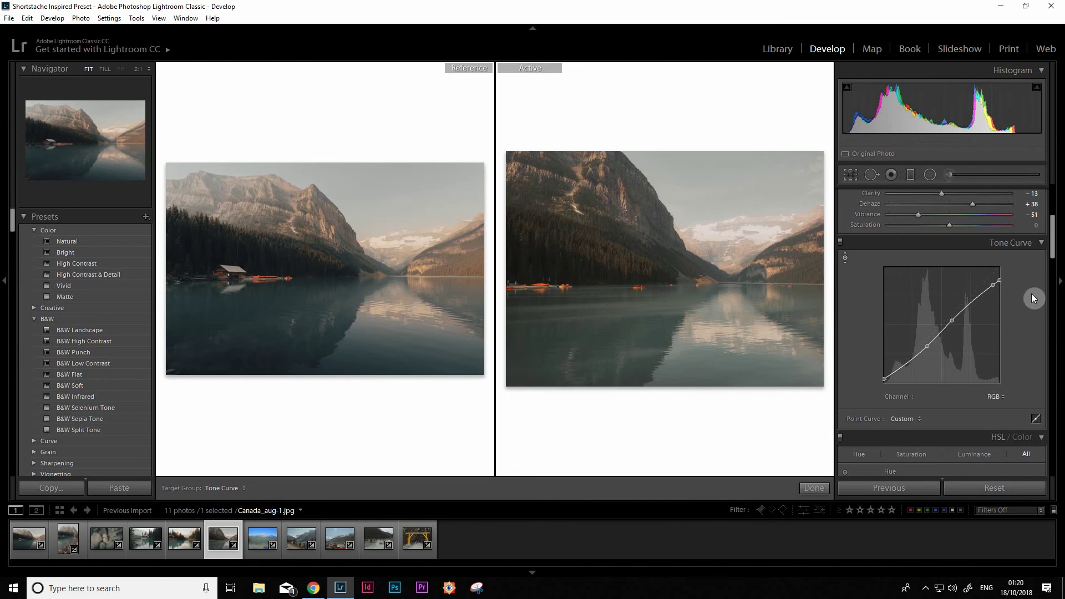
Switch the tone curve to Blue and pull blue out of the lake's darker water.
left_click(996, 396)
left_click(957, 448)
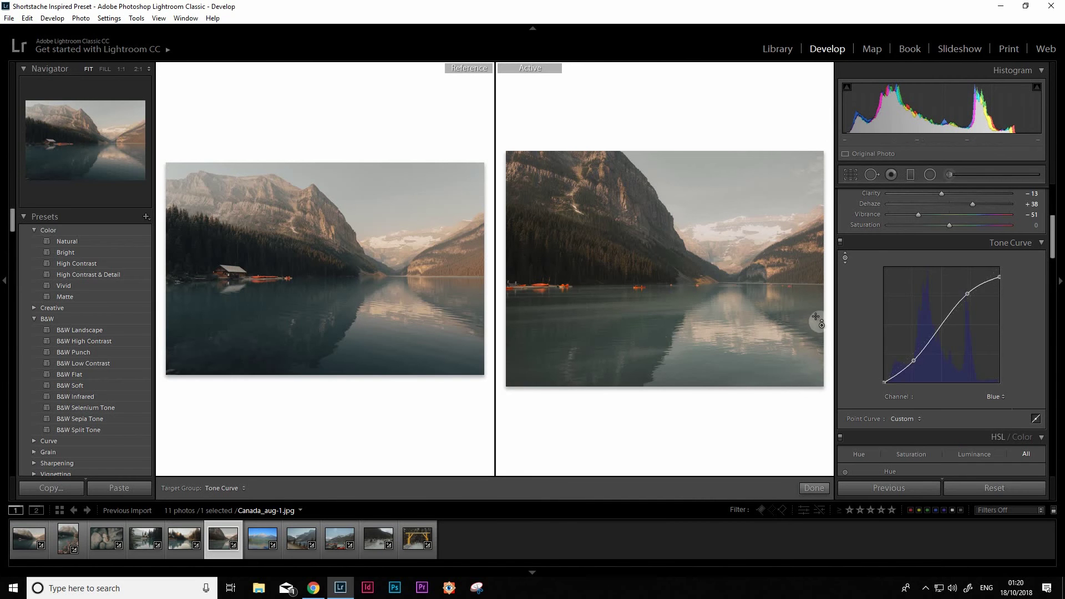
left_click(844, 259)
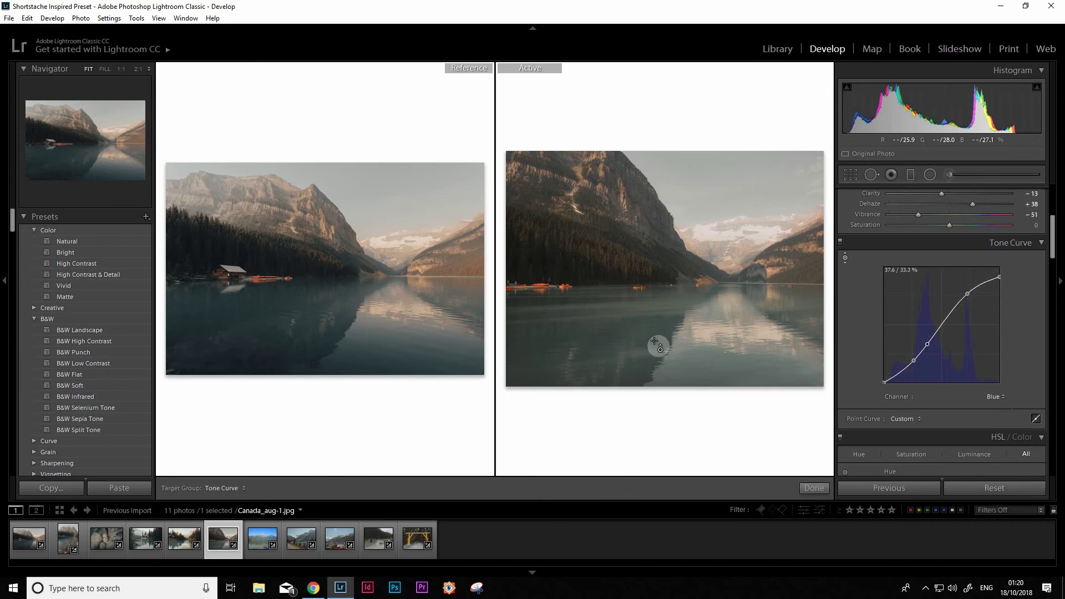
mouse_move(657, 345)
left_mouse_down()
mouse_move(657, 366)
mouse_move(657, 351)
left_mouse_up()
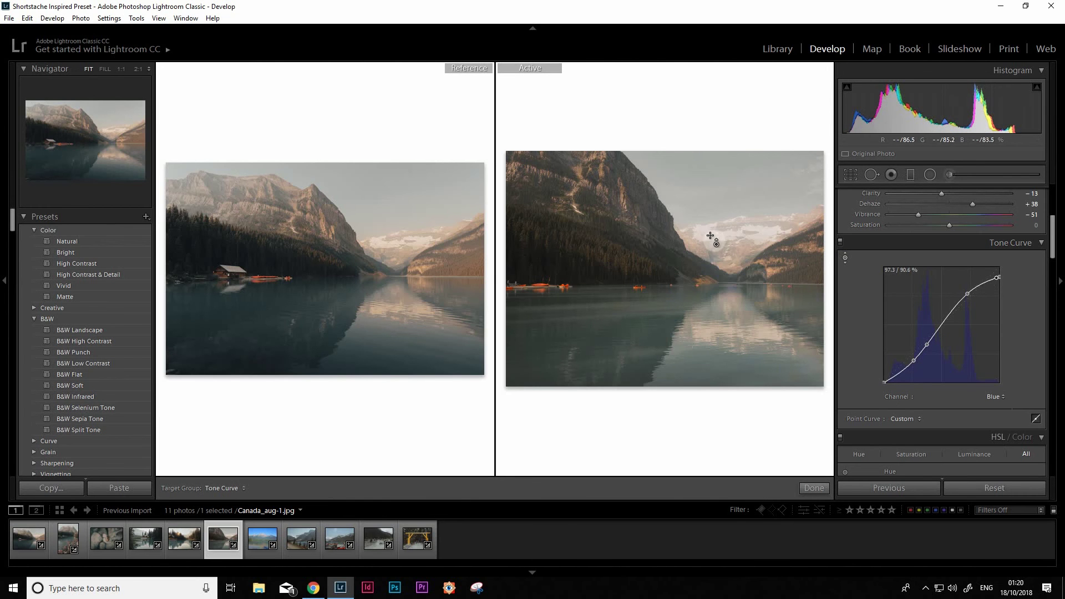
Lower the upper Blue curve point to about 73% input, 77% output.
left_click_drag(997, 277, 997, 277)
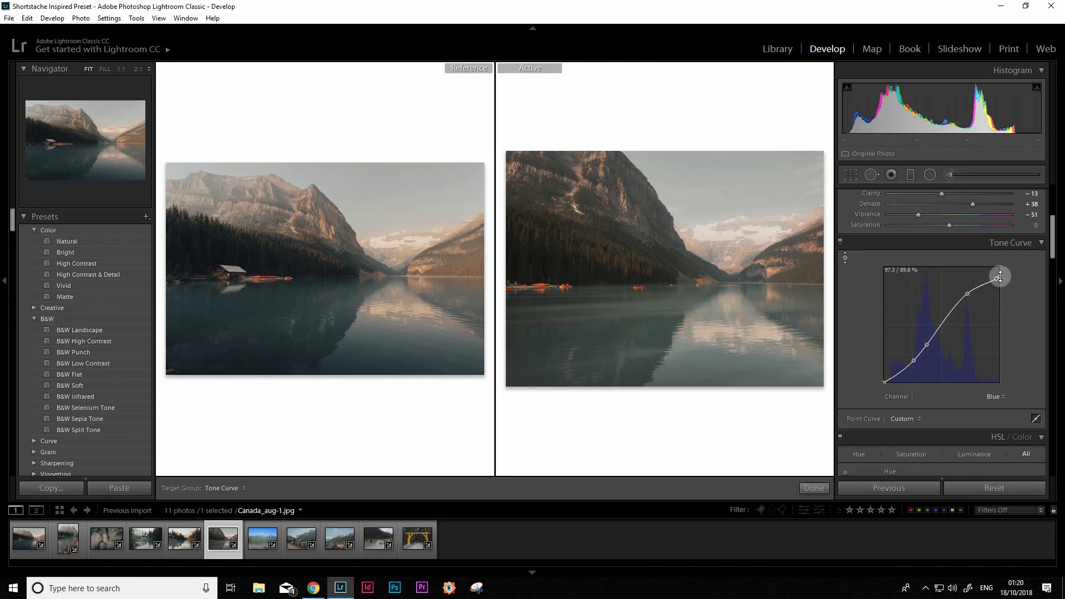
right_click(999, 277)
left_click(1001, 286)
left_click_drag(1000, 277, 1010, 283)
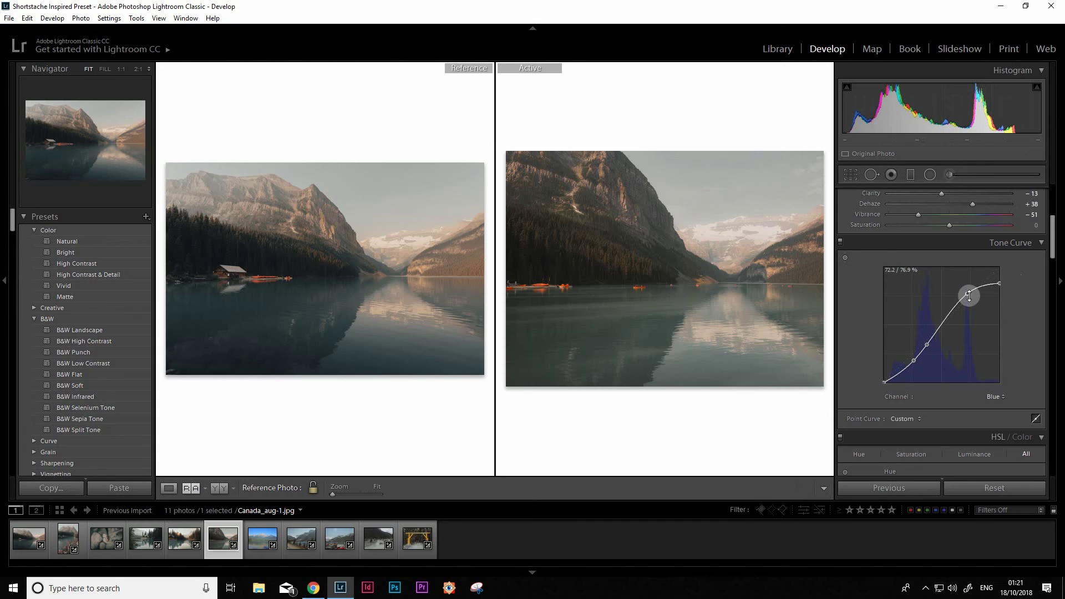
left_click_drag(969, 297, 970, 295)
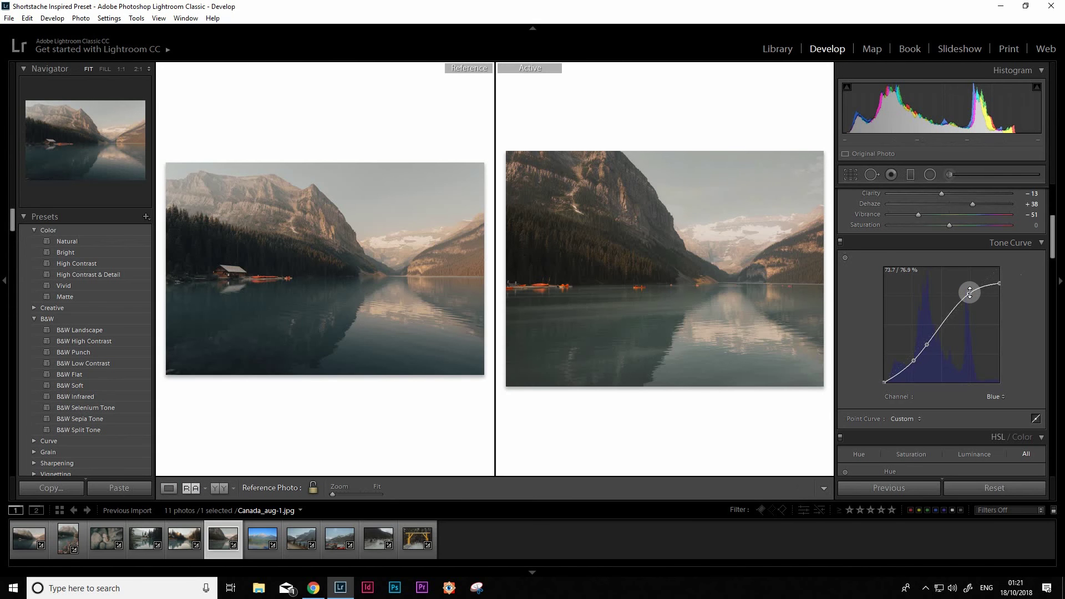
left_click_drag(969, 291, 970, 293)
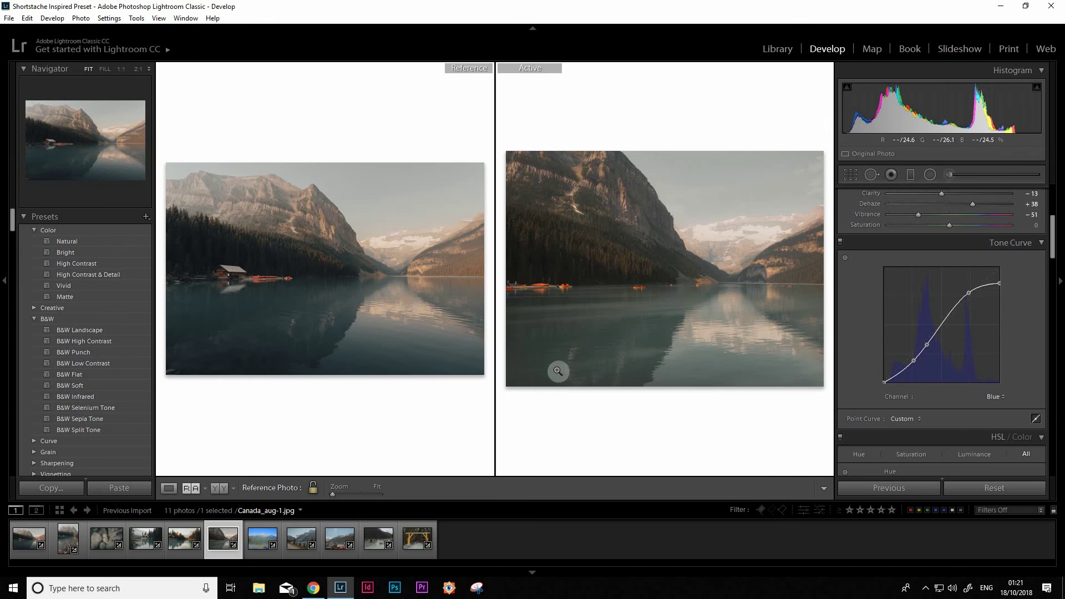
key("backslash")
key("backslash")
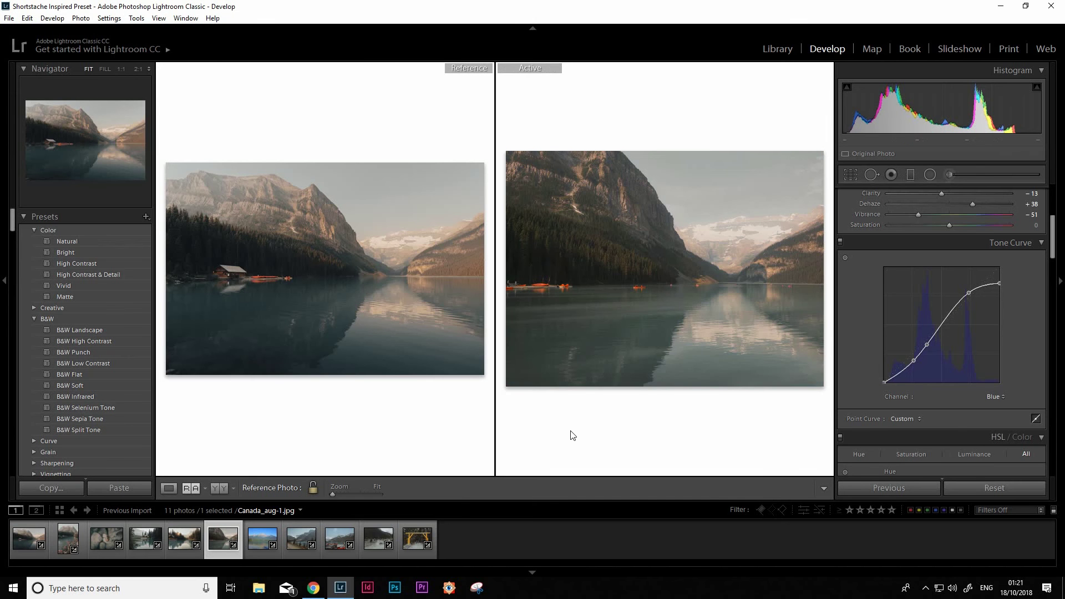
left_click(607, 186)
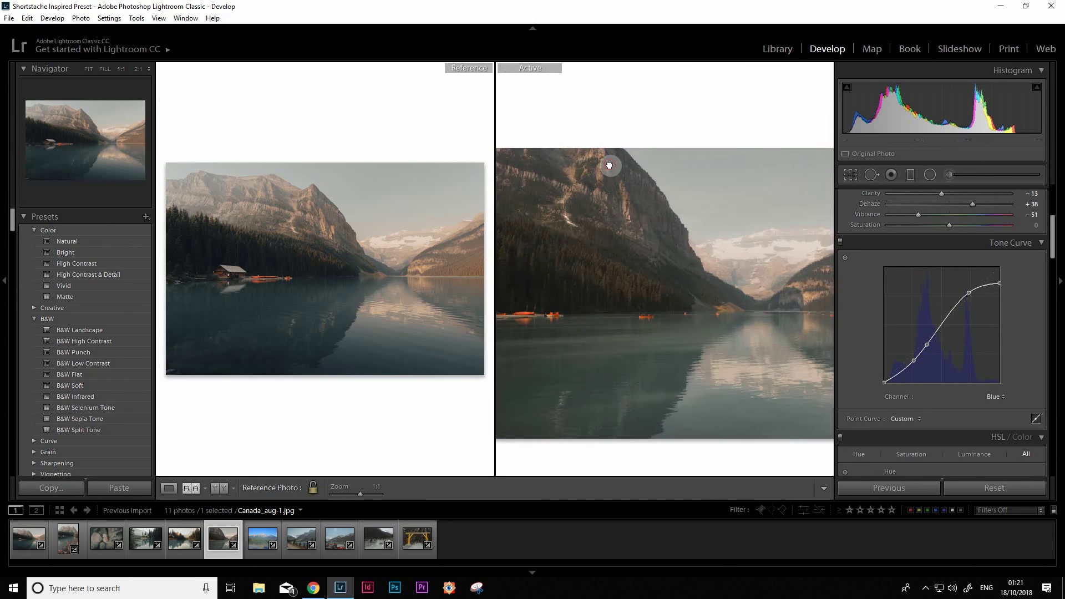
left_click(306, 208)
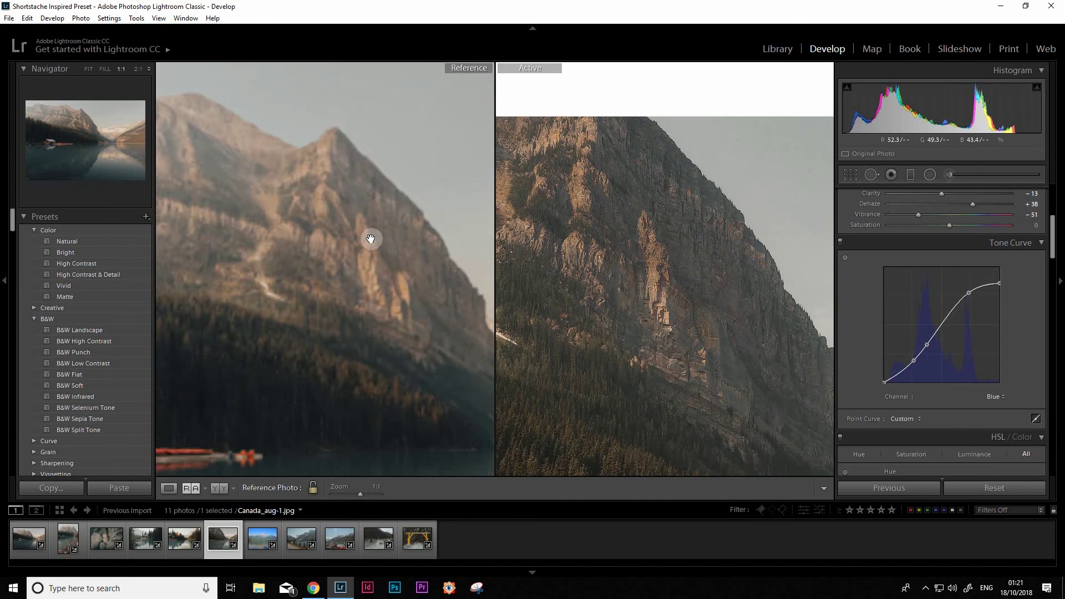
left_click_drag(444, 340, 340, 257)
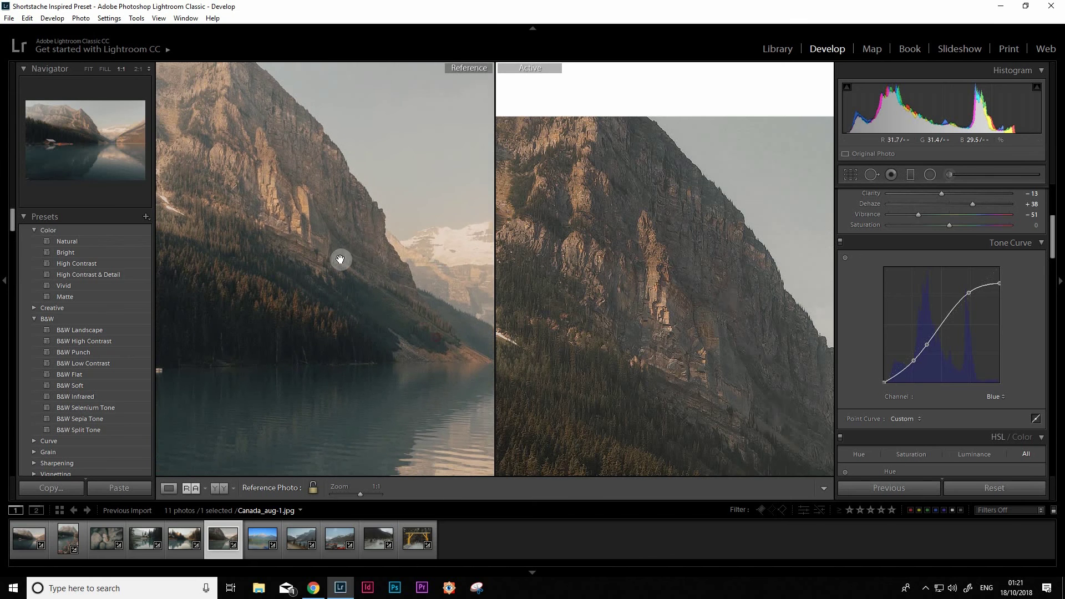
left_click_drag(501, 355, 587, 241)
left_click_drag(656, 306, 646, 259)
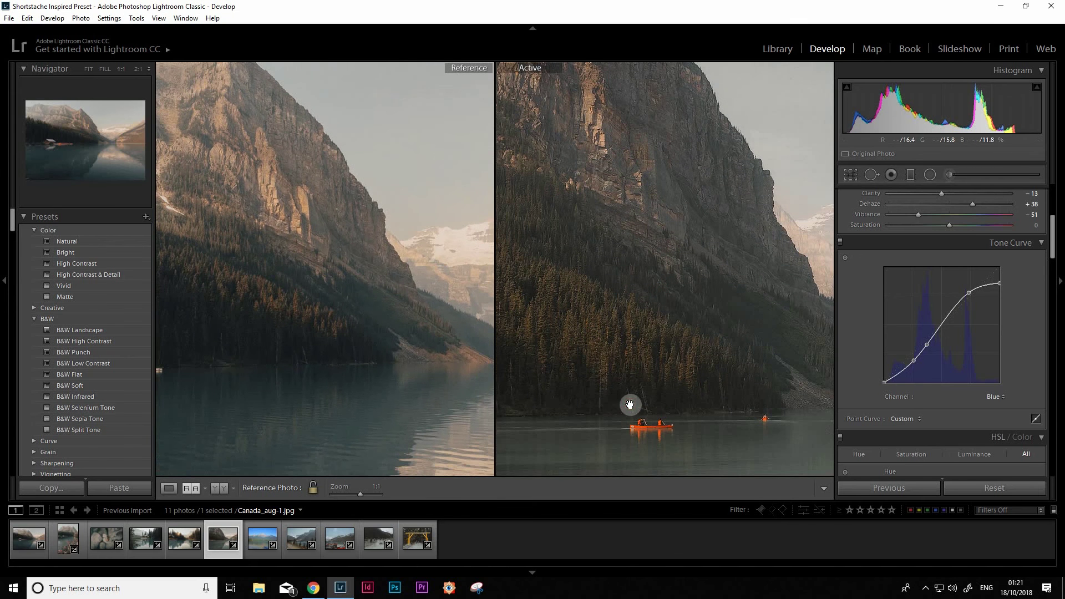
left_click_drag(630, 404, 495, 370)
left_click_drag(277, 339, 238, 342)
mouse_move(625, 319)
left_mouse_down()
mouse_move(538, 335)
mouse_move(573, 352)
mouse_move(696, 299)
left_mouse_up()
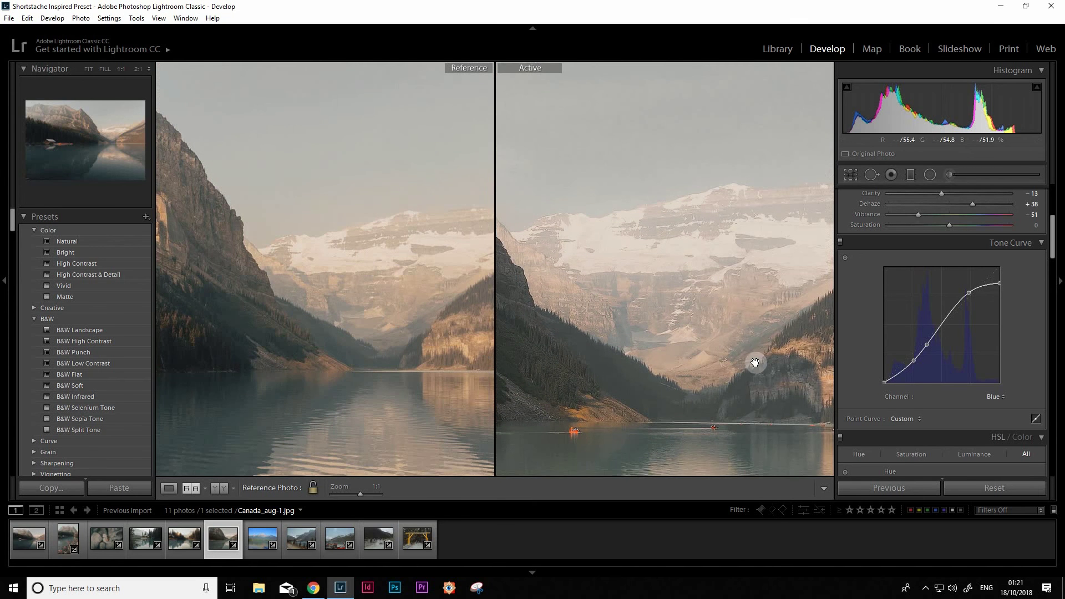
left_click_drag(575, 390, 516, 355)
left_click_drag(433, 349, 357, 349)
left_click_drag(447, 368, 564, 361)
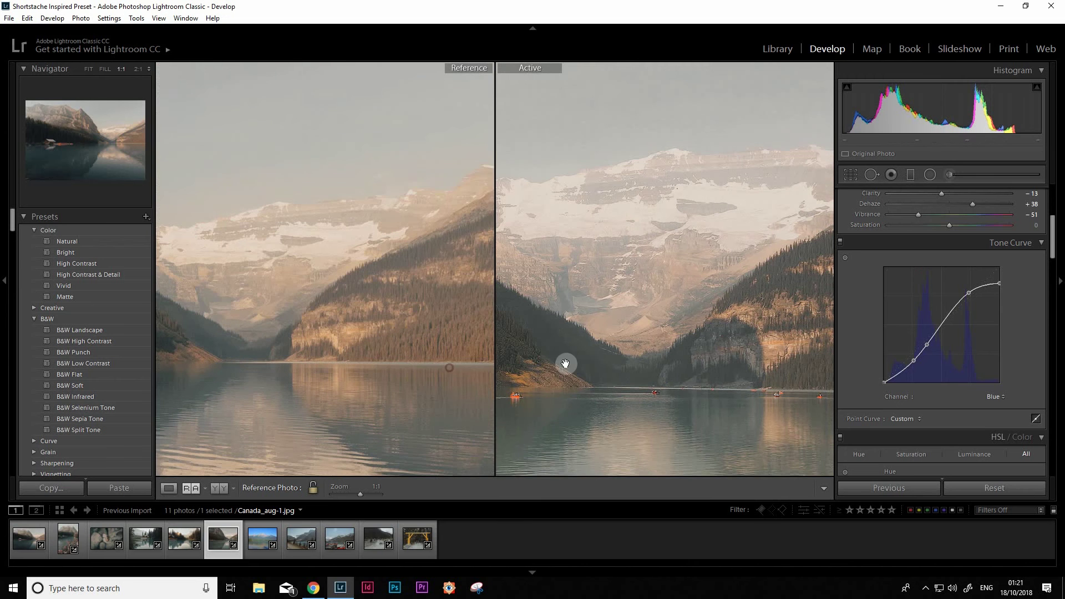
left_click_drag(717, 354, 660, 345)
mouse_move(458, 361)
left_mouse_down()
mouse_move(261, 358)
mouse_move(420, 352)
mouse_move(408, 380)
left_mouse_up()
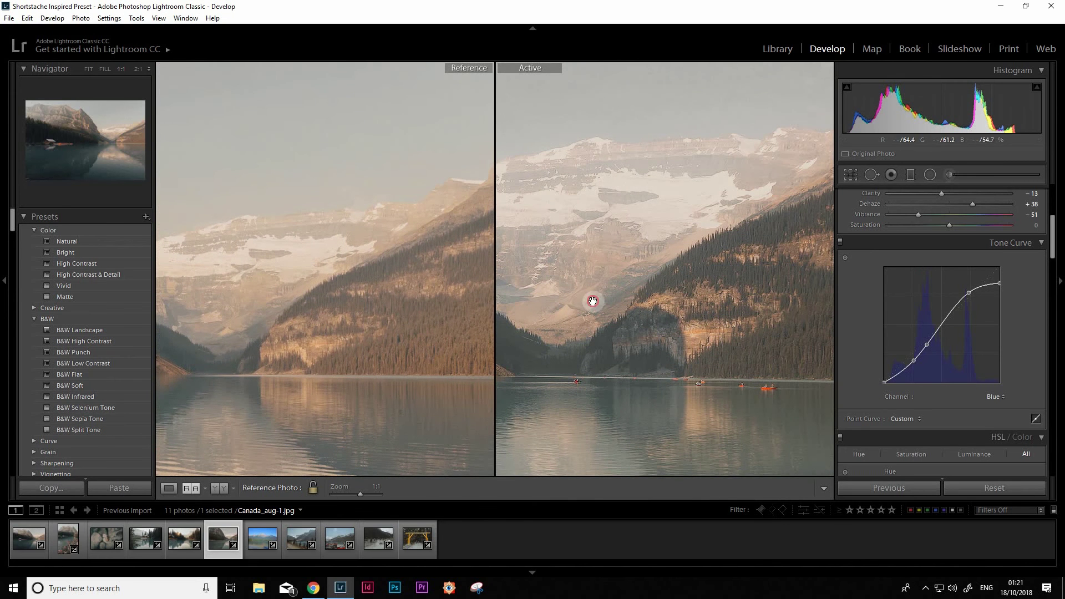
left_click_drag(592, 297, 594, 392)
left_click_drag(414, 262, 406, 349)
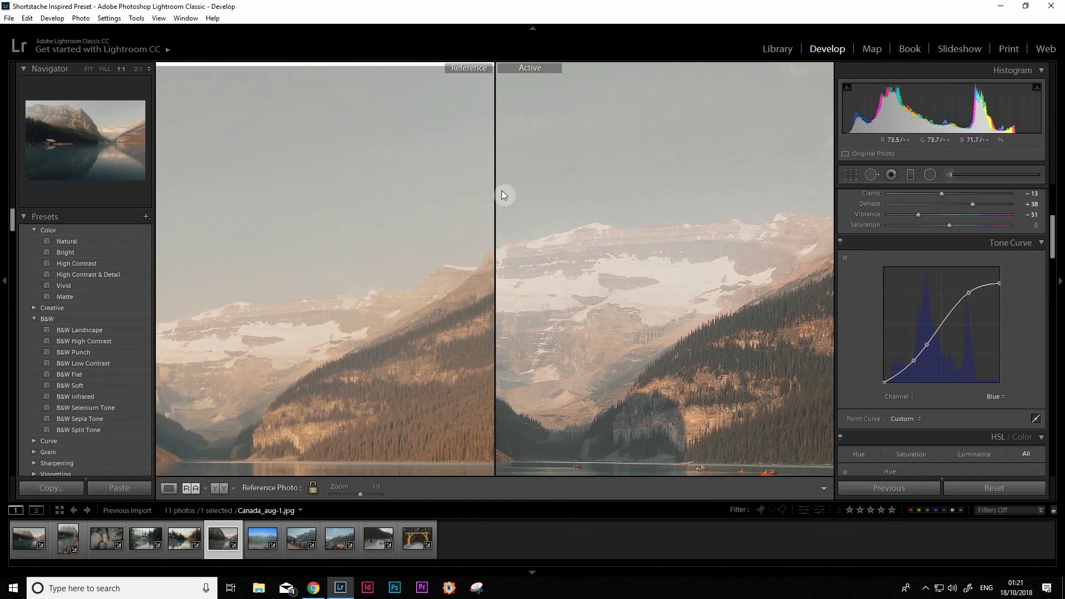
left_click(373, 316)
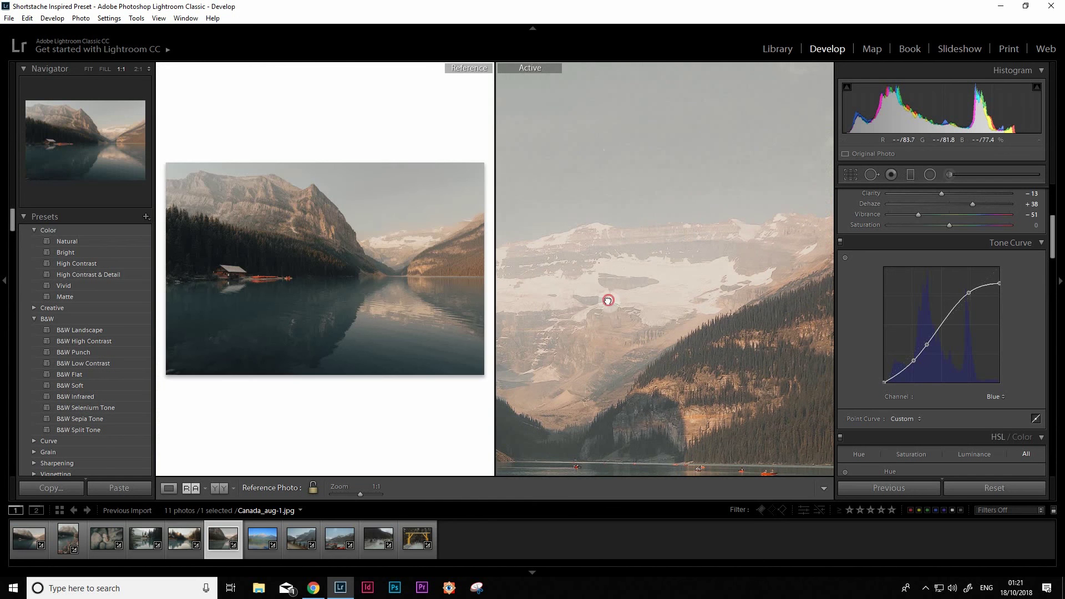
left_click(606, 300)
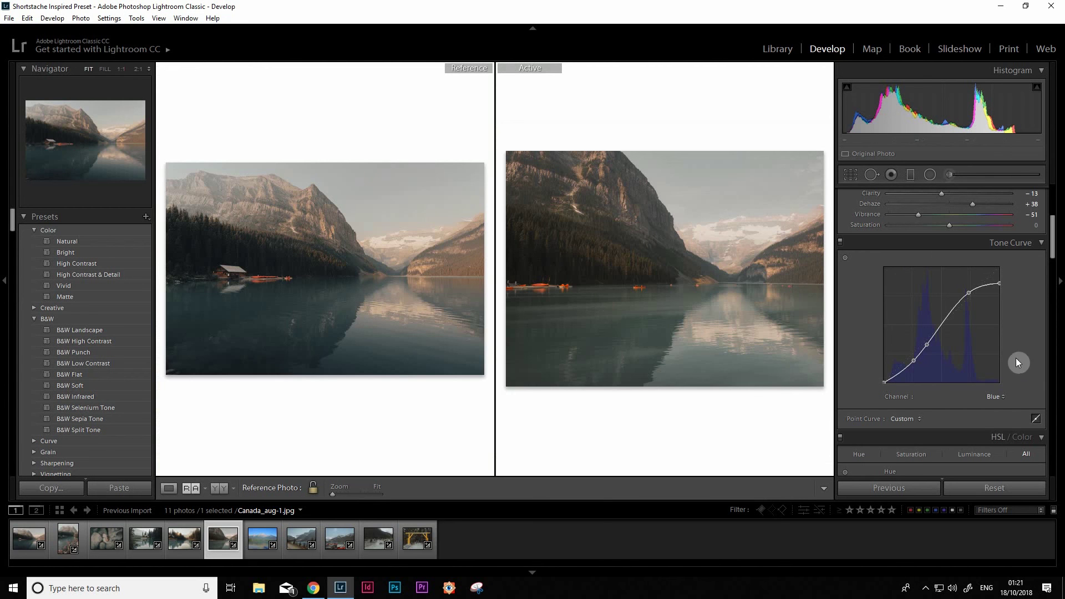
Bend the Green channel curve down on the lake to add warm magenta.
left_click(994, 396)
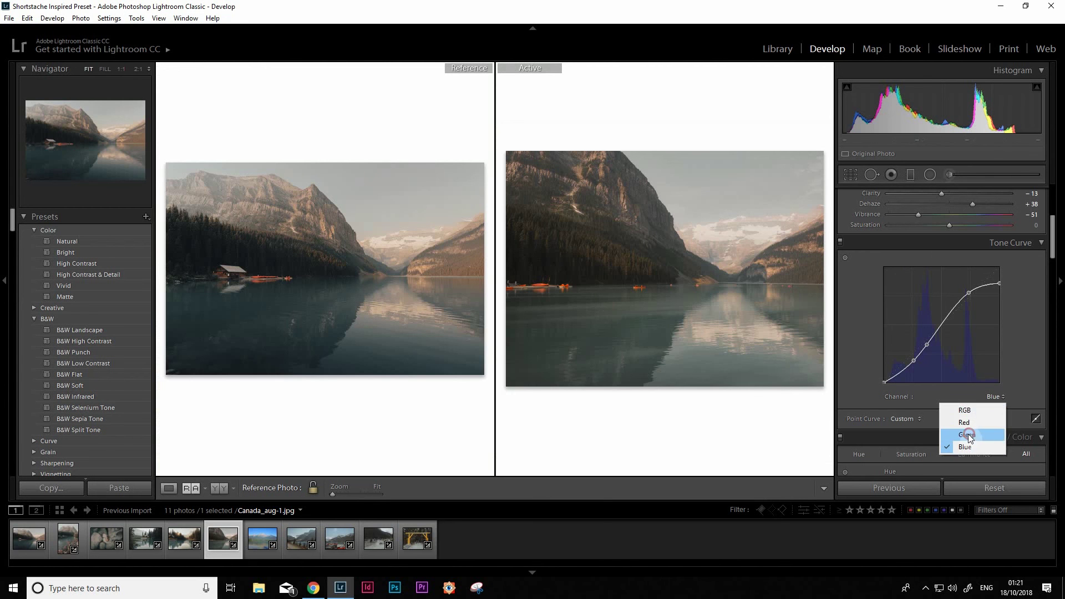
left_click(969, 434)
left_click(845, 258)
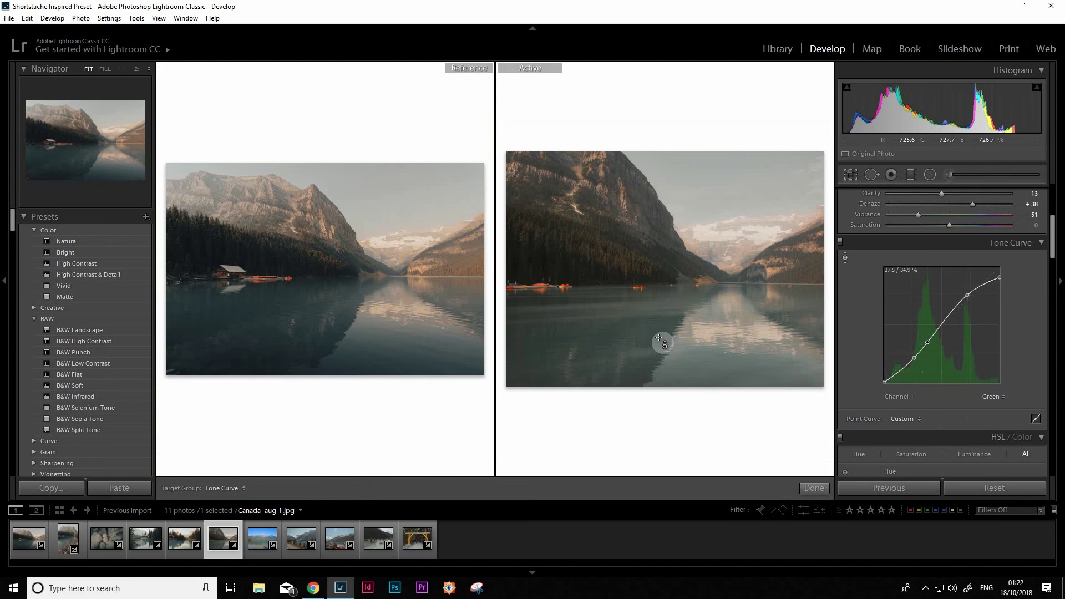
left_click_drag(660, 339, 660, 358)
Pull the Red curve down in the darks, undo the extra highlight point, and compare before/after.
left_click(995, 396)
left_click(981, 423)
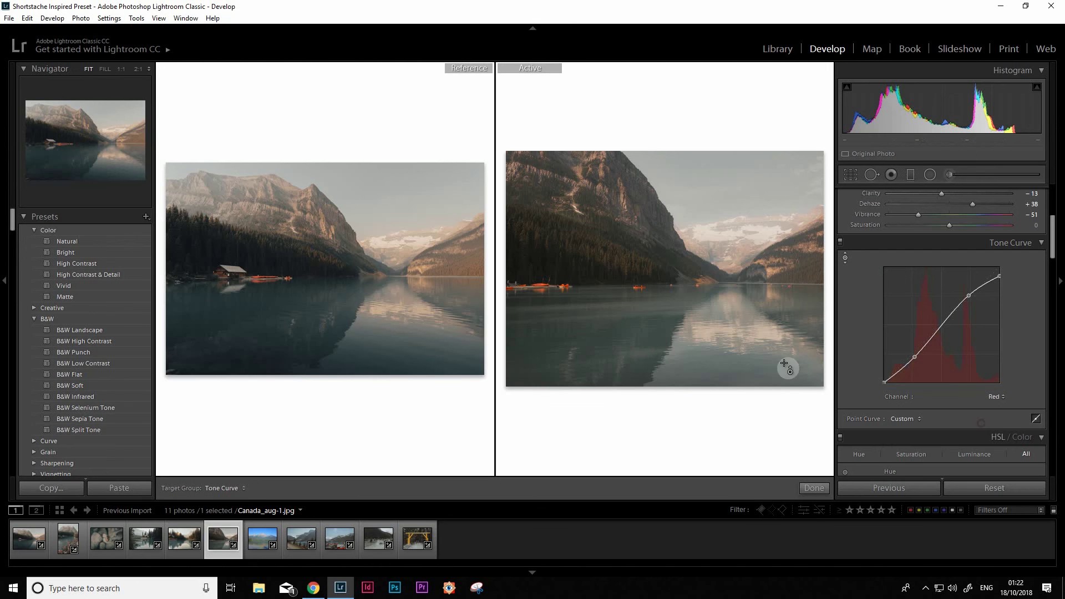
left_click_drag(665, 340, 666, 349)
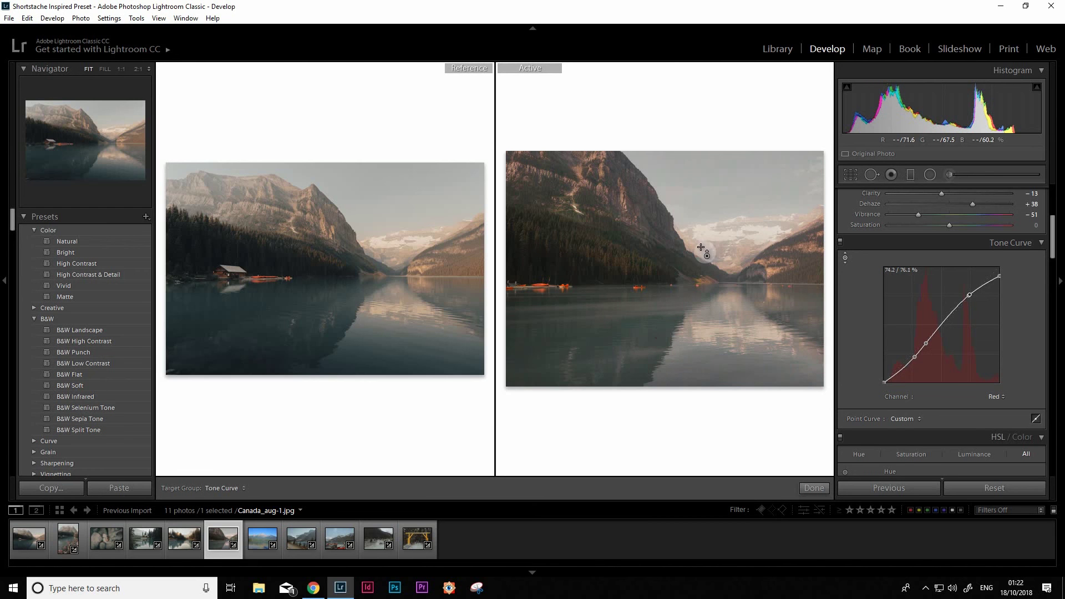
left_click_drag(701, 248, 701, 261)
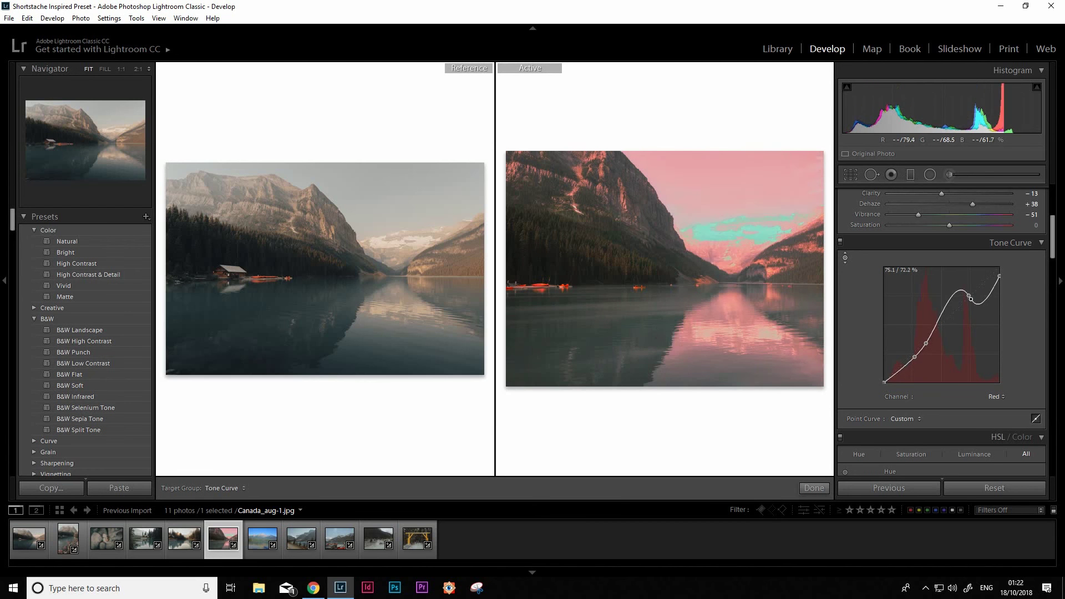
key("ctrl+z")
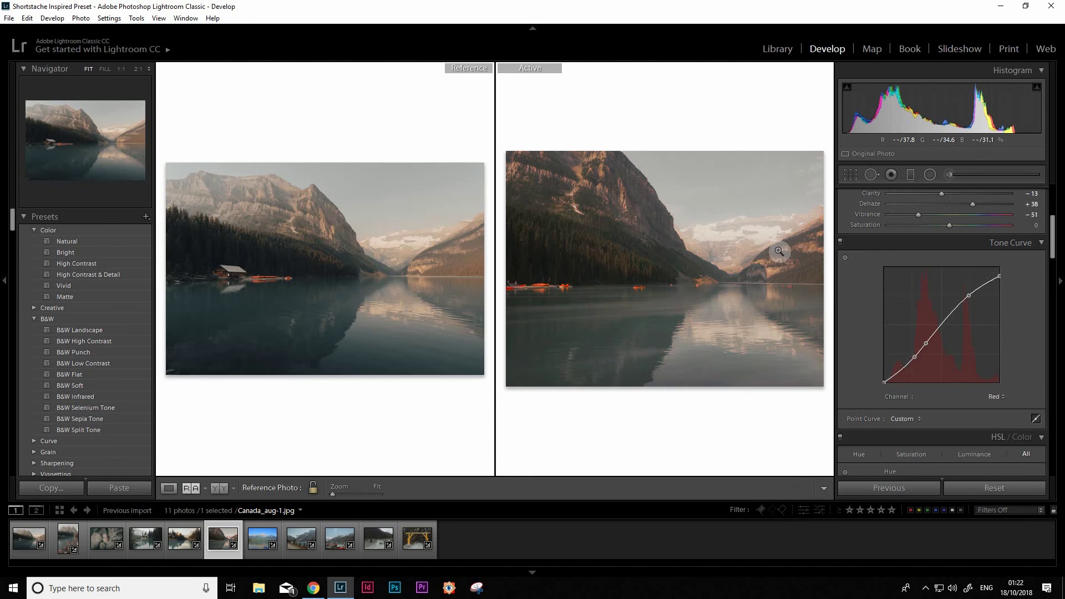
key("backslash")
key("backslash")
key("backslash")
key("backslash")
key("backslash")
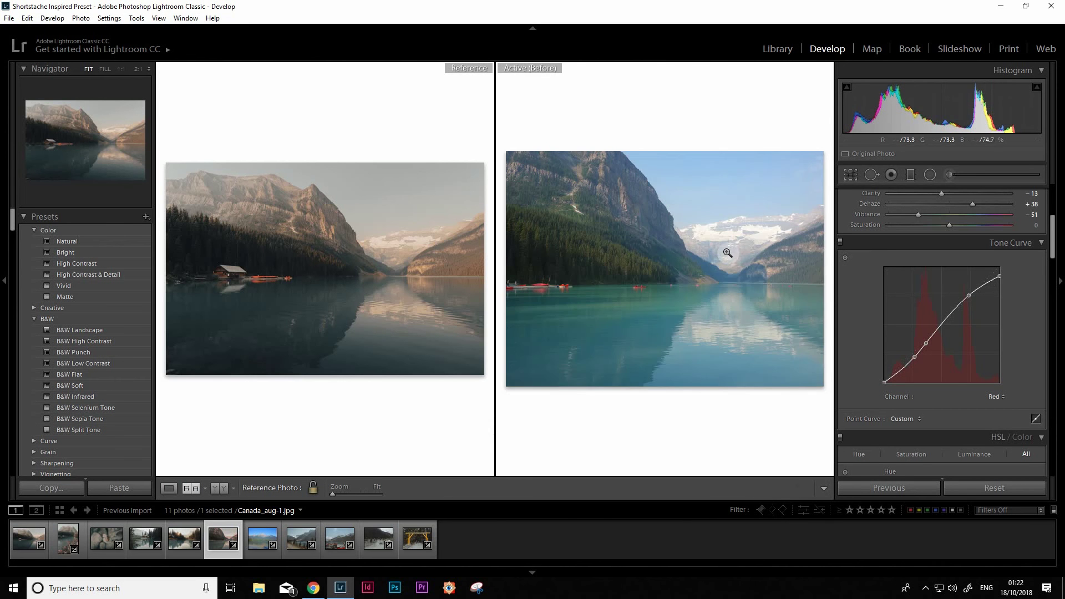
key("backslash")
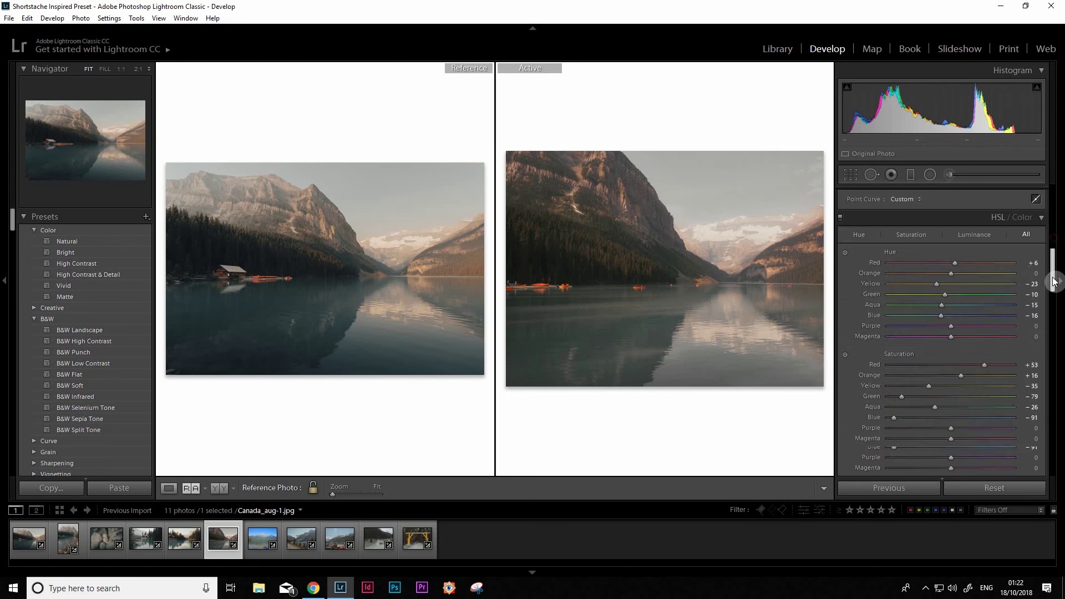
Set Split Toning Shadows to hue 221 and saturation 21 for a stronger blue tint.
left_click_drag(1055, 242, 1054, 325)
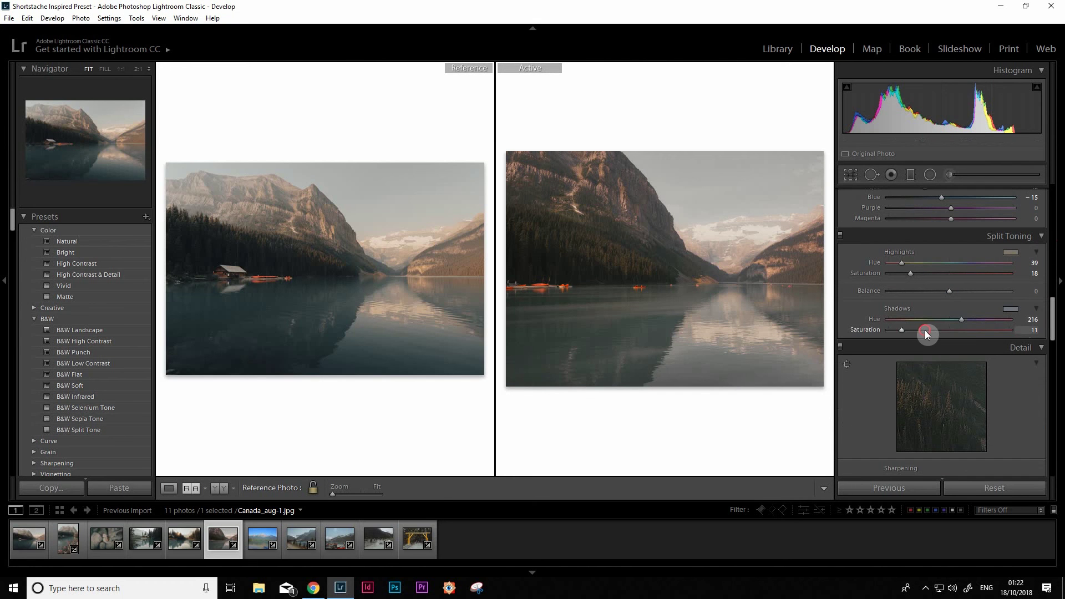
left_click_drag(925, 333, 918, 329)
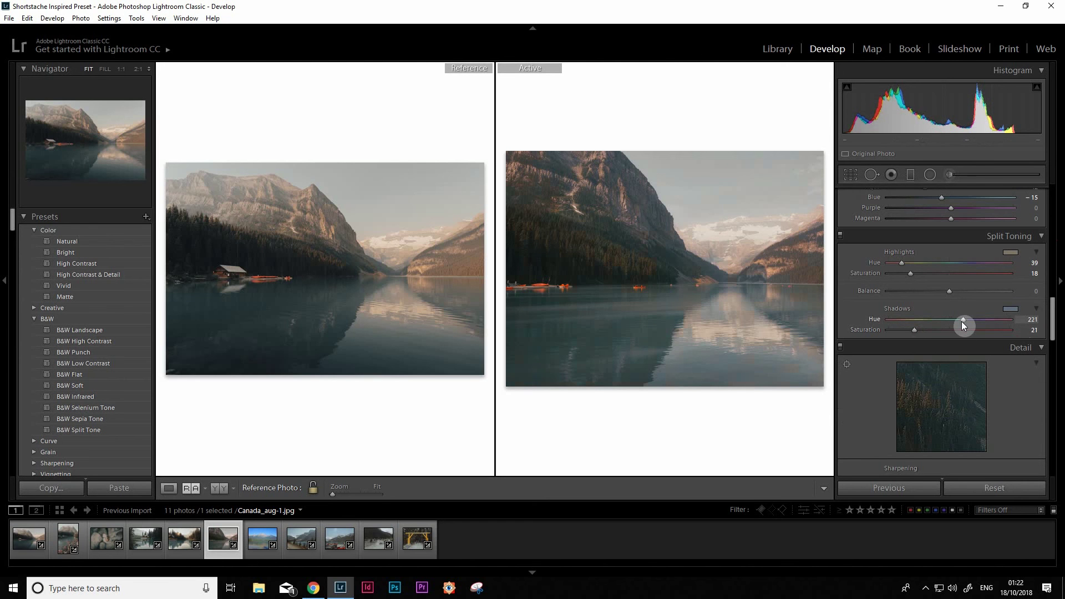
left_click_drag(963, 319, 964, 320)
left_click_drag(1029, 319, 966, 325)
Set the Basic white balance Temp to +41.
left_click_drag(1052, 319, 1052, 200)
left_click_drag(971, 267, 976, 267)
key("ctrl+z")
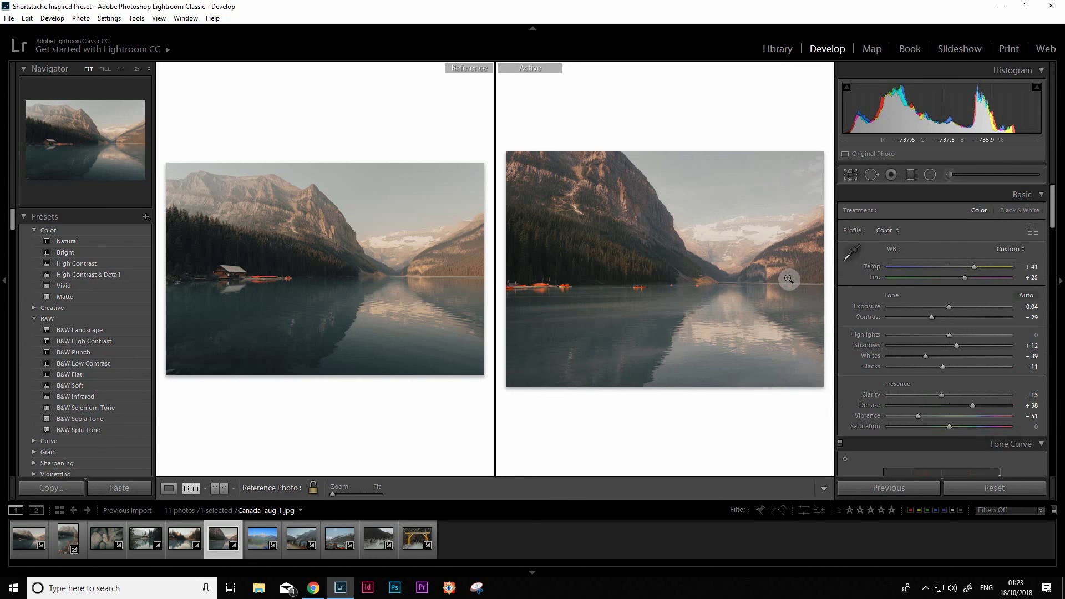
Check the lake photo at 1:1, then lower Exposure to -0.14.
left_click(613, 165)
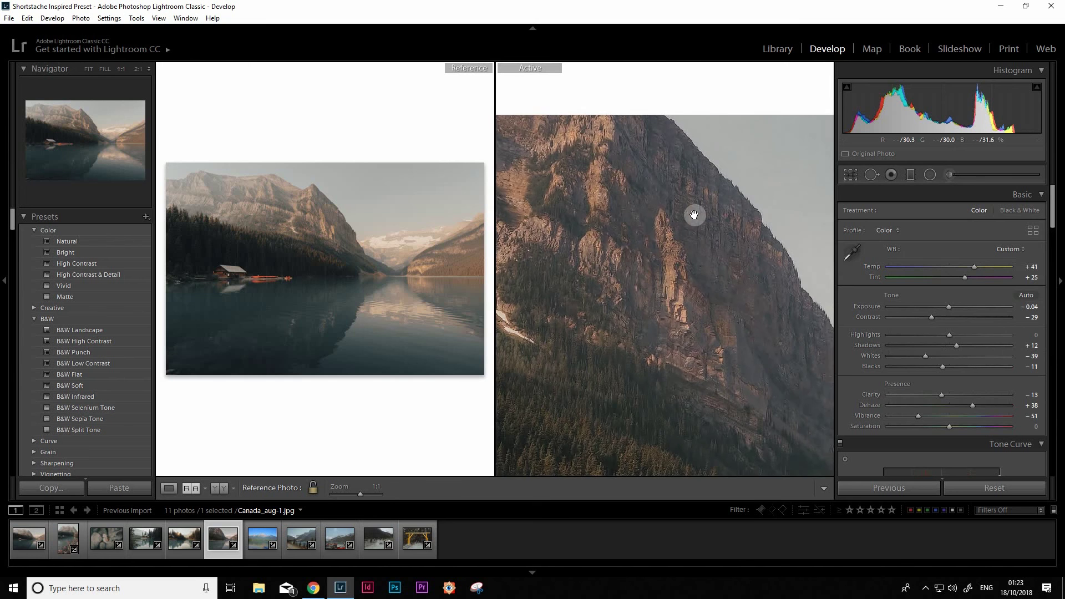
left_click(651, 223)
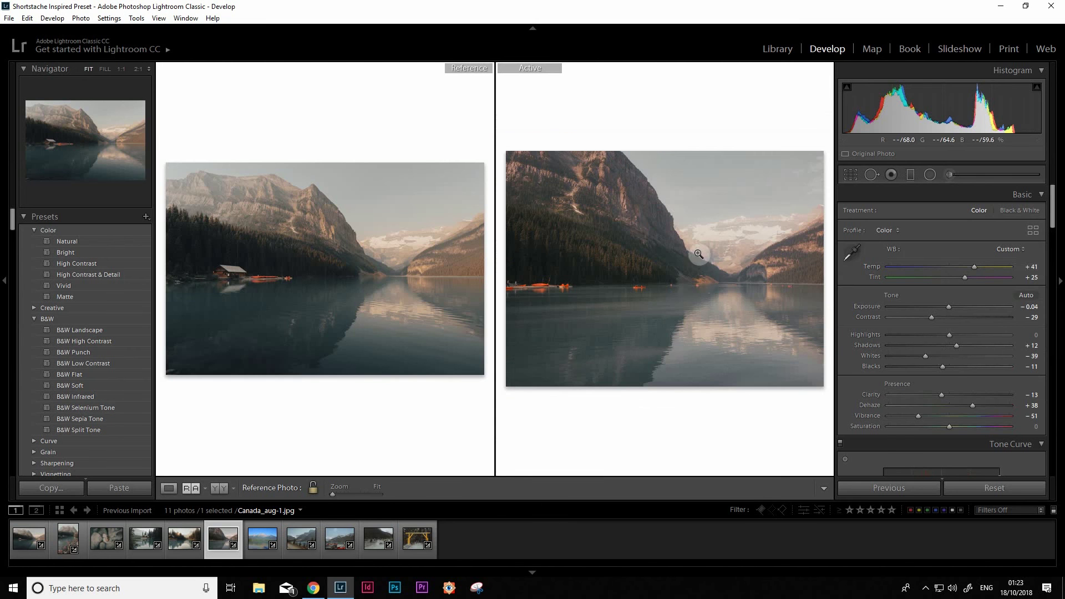
key("minus")
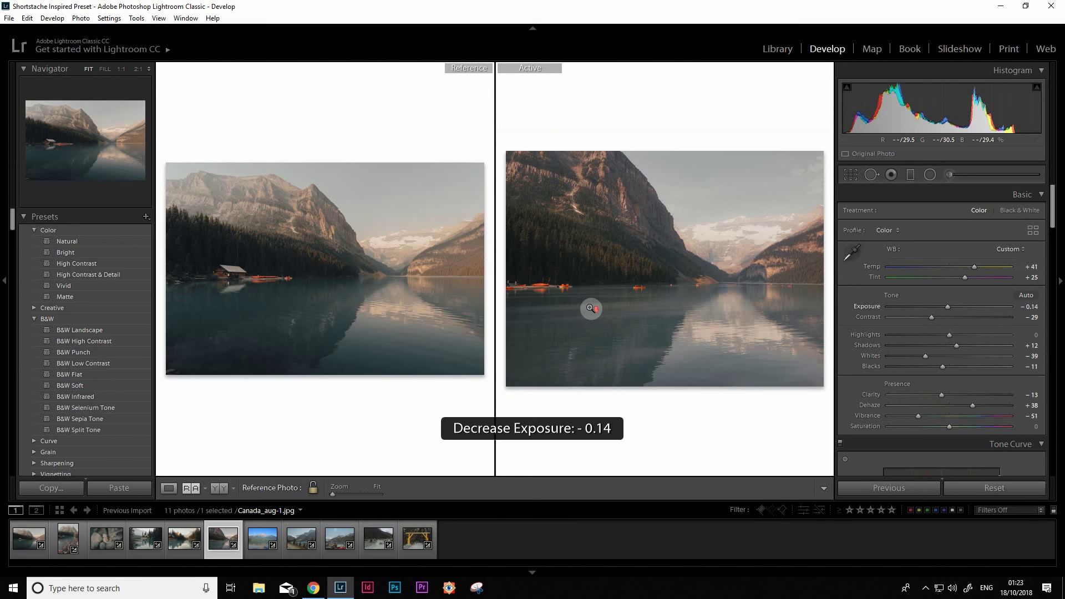
key("minus")
key("equal")
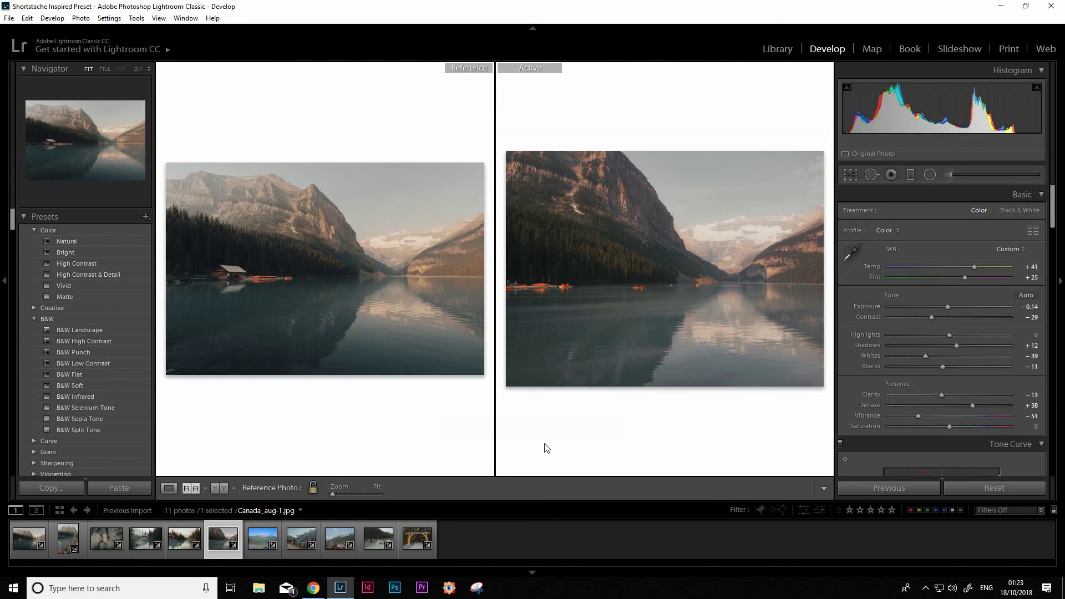
Open the dock photo with the canoes and paste the copied warm look onto it.
left_click(333, 543)
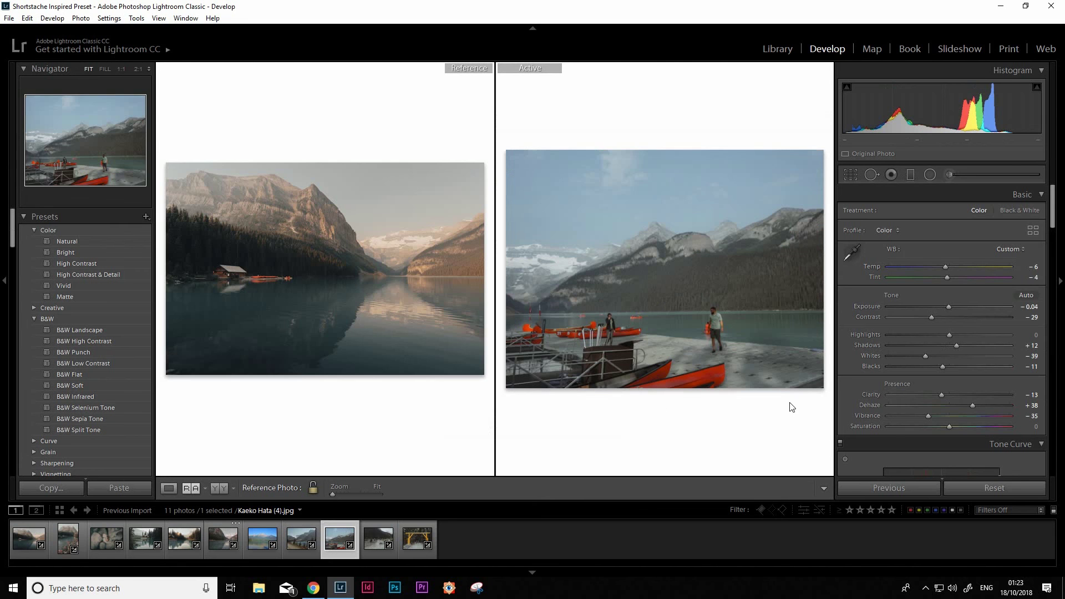
left_click(1005, 486)
key("ctrl+shift+v")
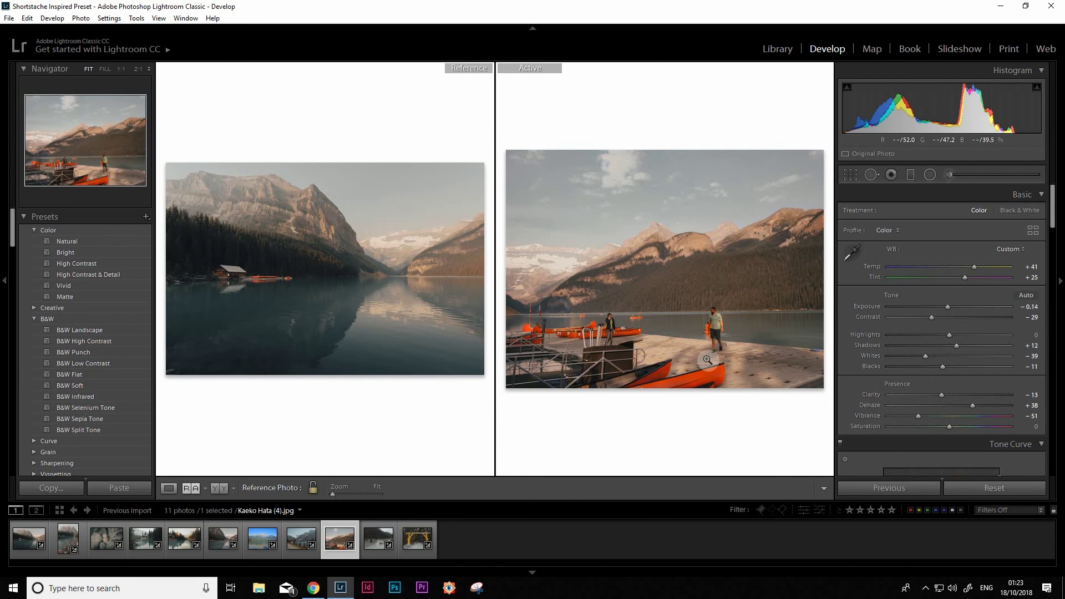
left_click(850, 176)
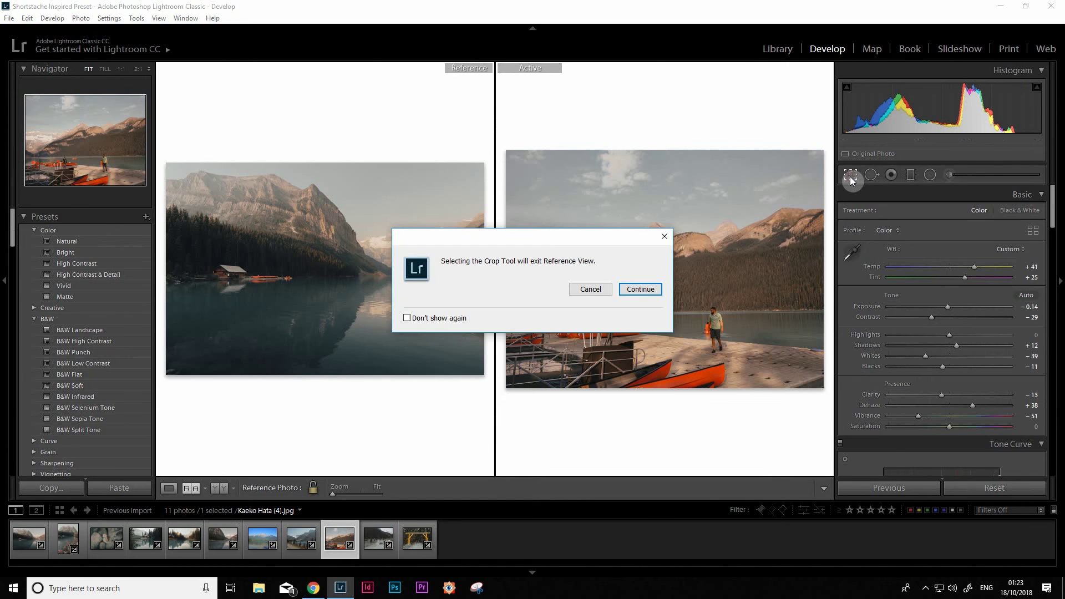
left_click(591, 289)
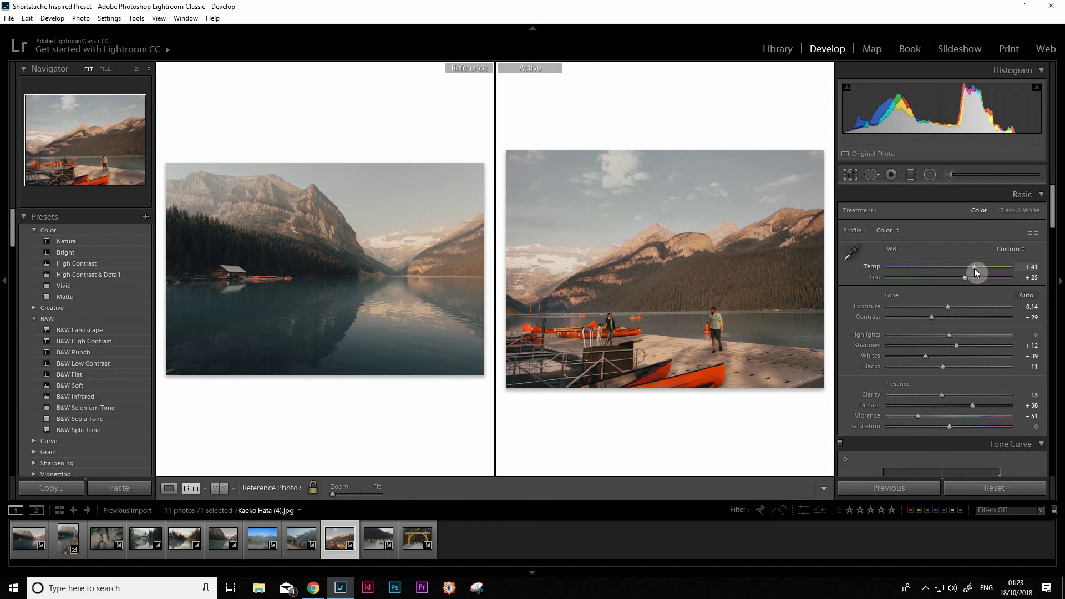
Ease Temp to +35, nudge Tint toward magenta, and set Exposure to -0.44.
left_click_drag(965, 266, 928, 286)
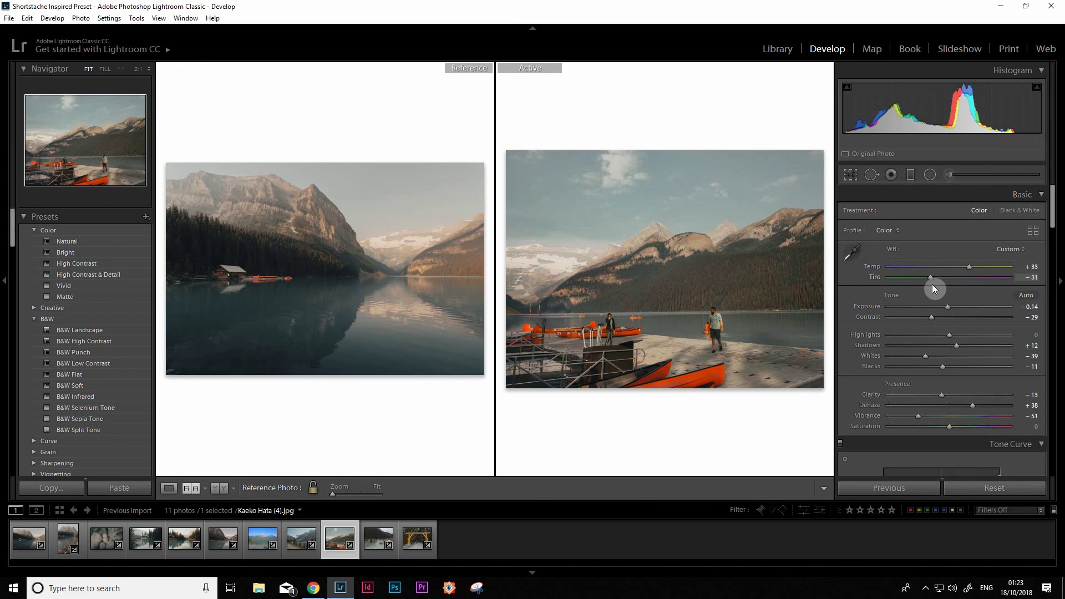
left_click_drag(933, 288, 970, 266)
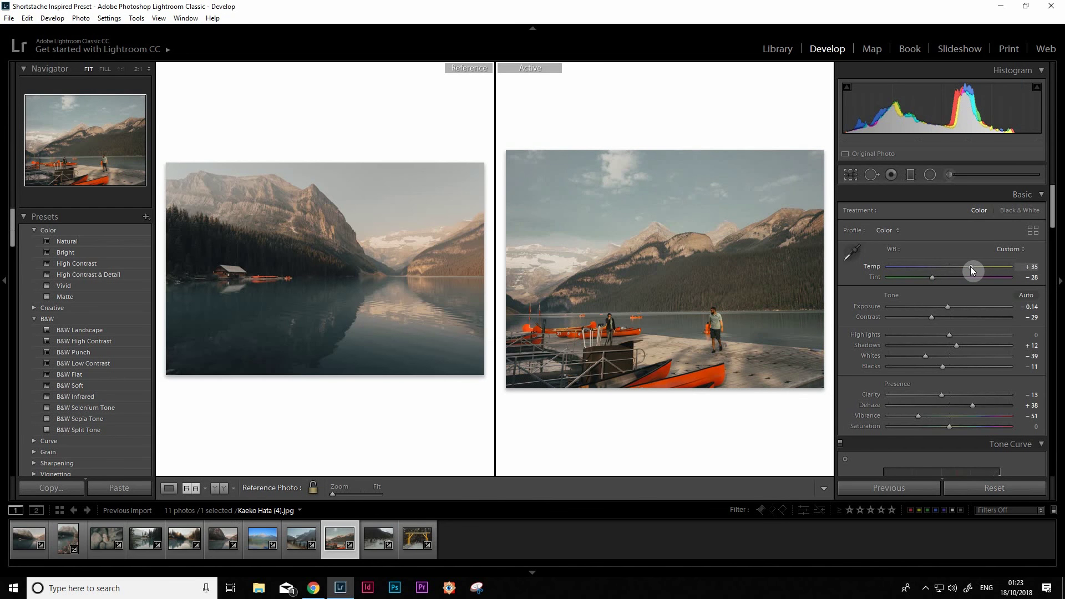
key("minus")
key("minus")
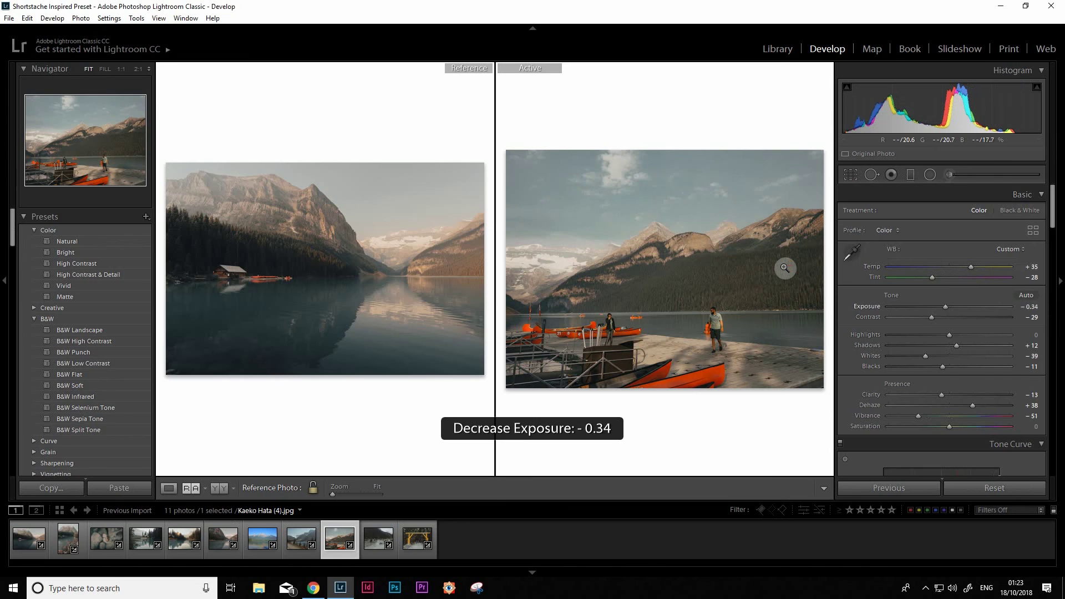
key("minus")
key("minus")
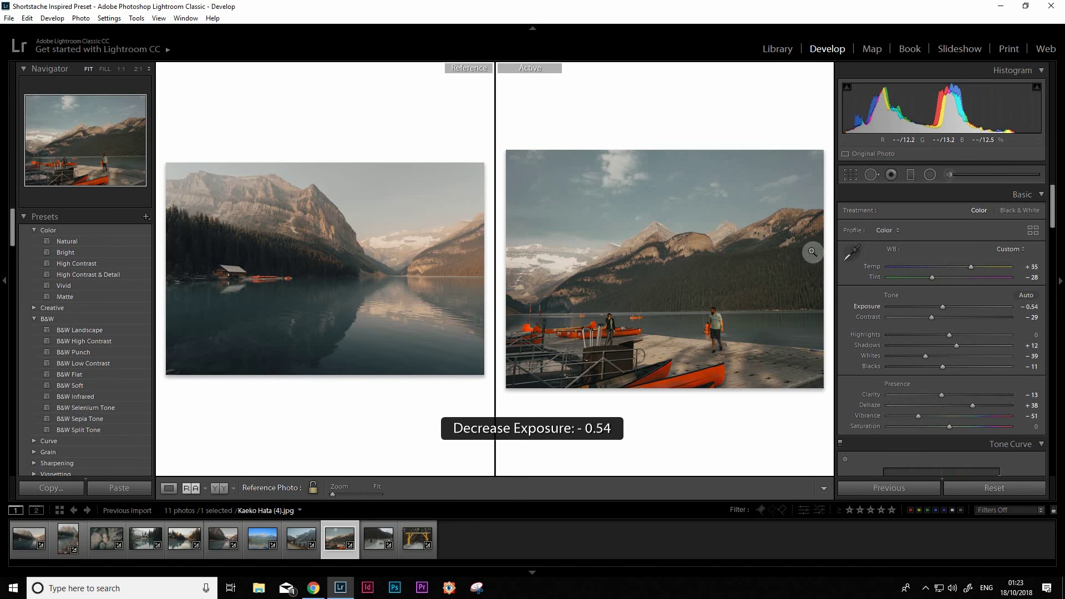
key("equal")
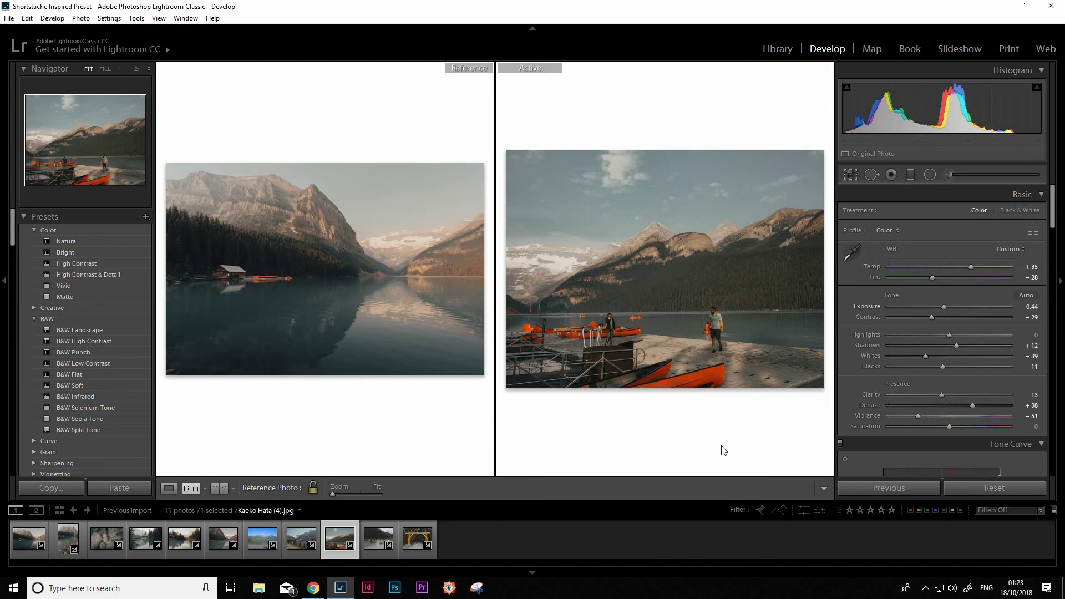
Zoom to 1:1 and pan to inspect the man on the dock.
left_click(674, 249)
left_click_drag(709, 299, 754, 326)
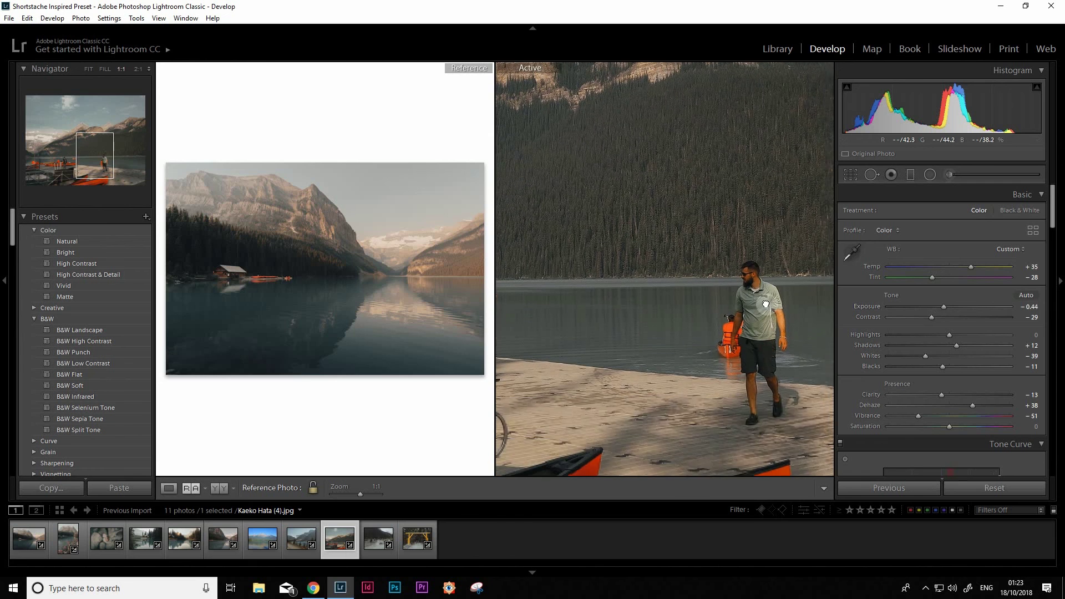
left_click(754, 326)
left_click(817, 351)
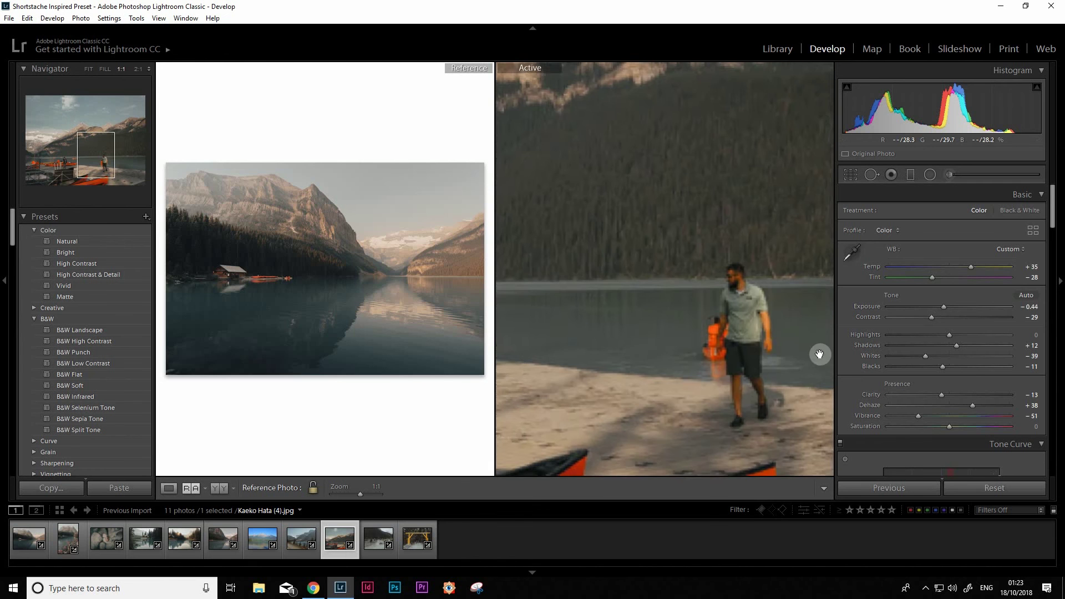
left_click_drag(817, 351, 734, 237)
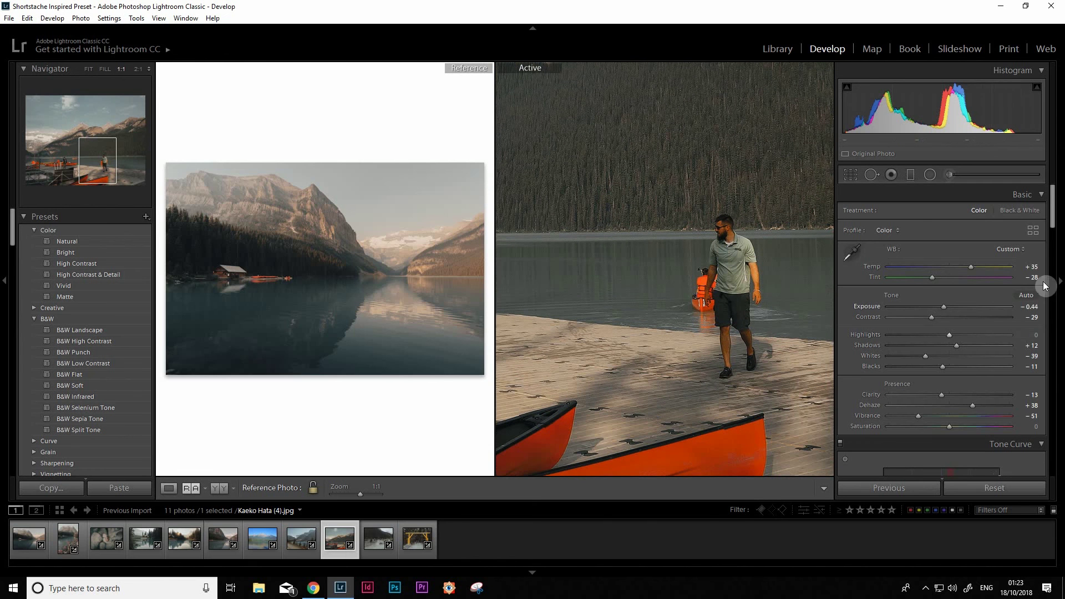
Set HSL Orange Hue to -7 and Orange Saturation to -30.
left_click_drag(1053, 228, 1053, 269)
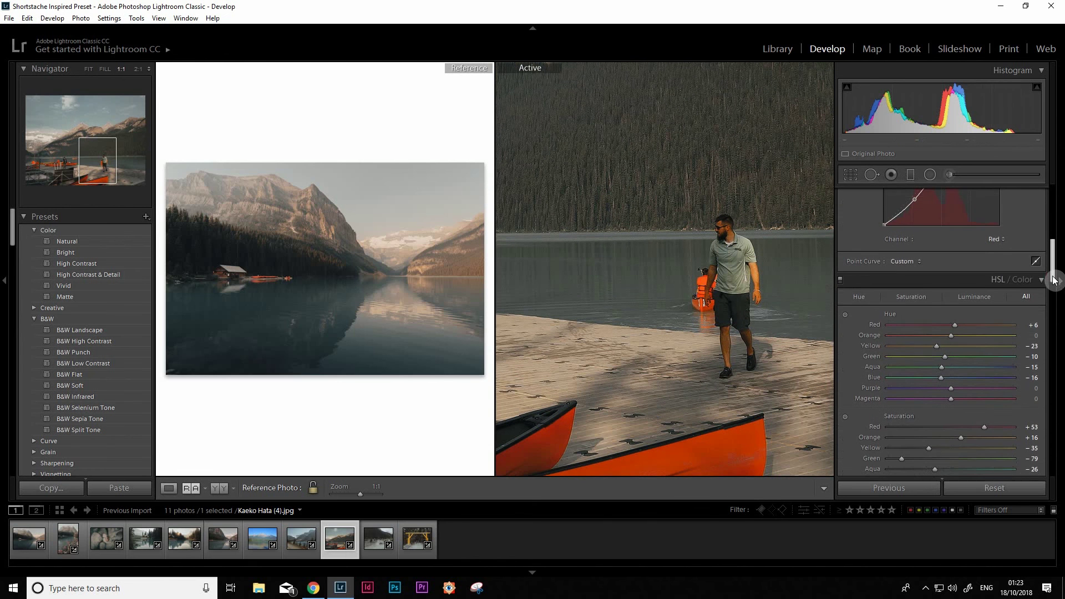
mouse_move(944, 335)
left_mouse_down()
mouse_move(920, 337)
mouse_move(947, 332)
mouse_move(937, 335)
left_mouse_up()
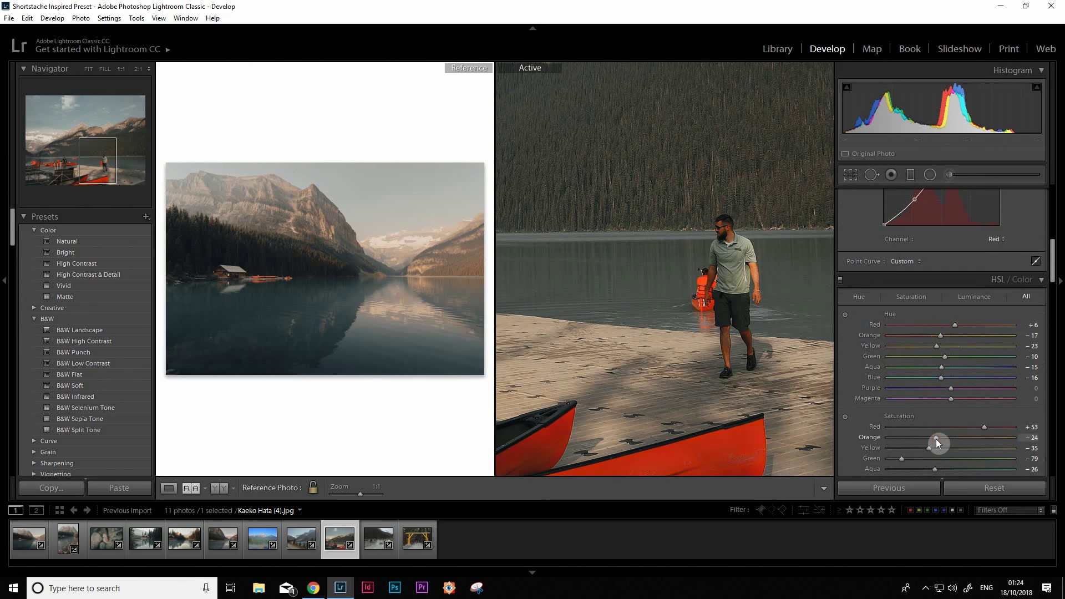
left_click_drag(922, 442, 934, 441)
left_click_drag(932, 435, 933, 436)
left_click_drag(934, 439, 929, 436)
Fit the dock photo back in view and compare it against the original.
key("ctrl+z")
left_click(735, 262)
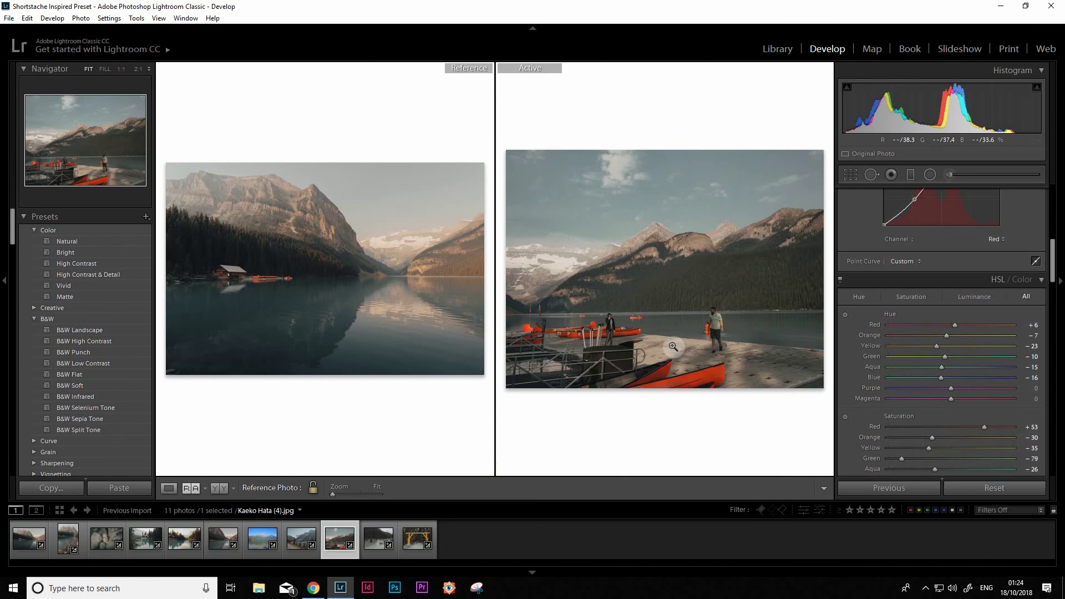
key("backslash")
key("backslash")
key("backslash")
key("backslash")
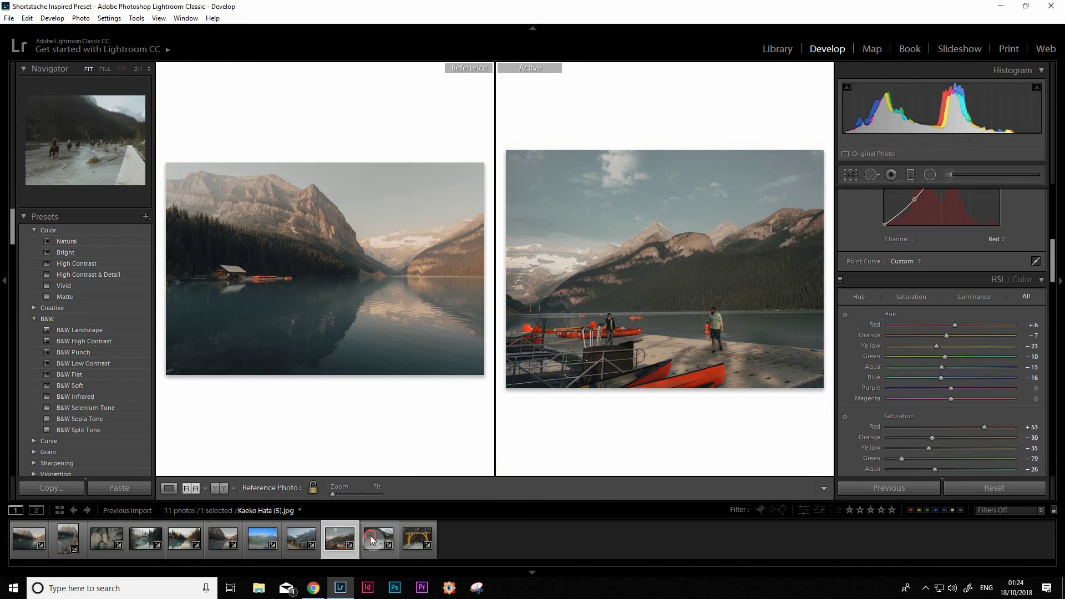
Open the horses photo, reset it, apply the dock photo's settings, and check the riders at 1:1.
left_click(371, 539)
left_click(974, 486)
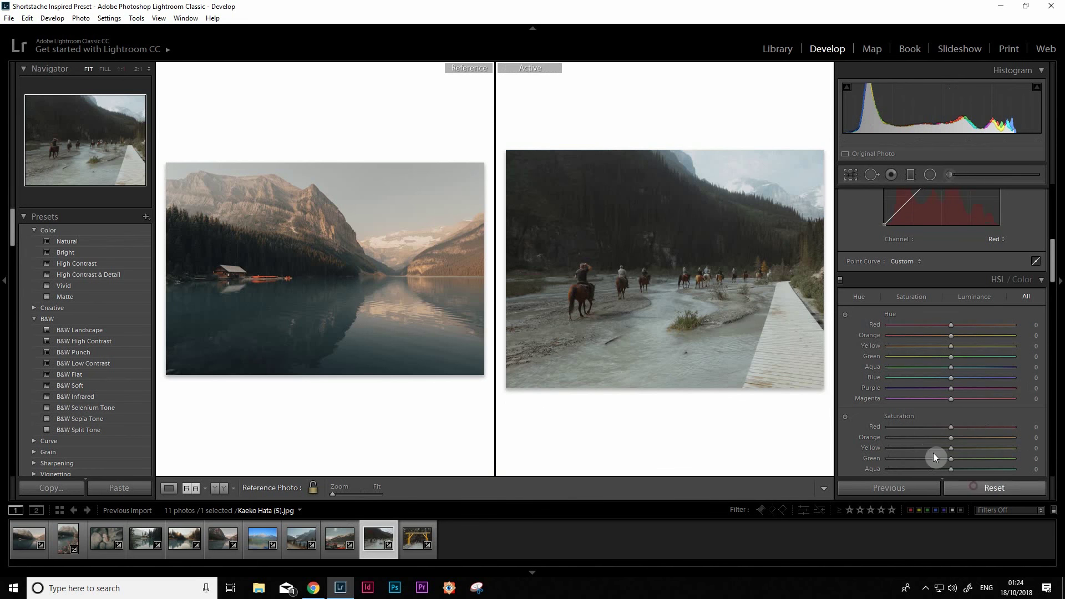
key("ctrl+z")
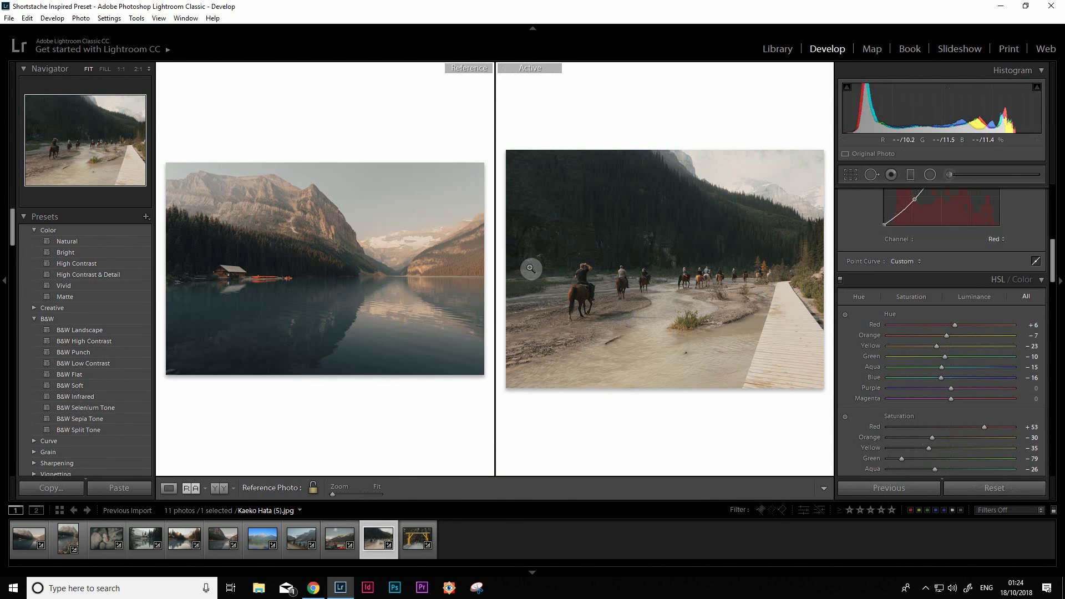
left_click(699, 287)
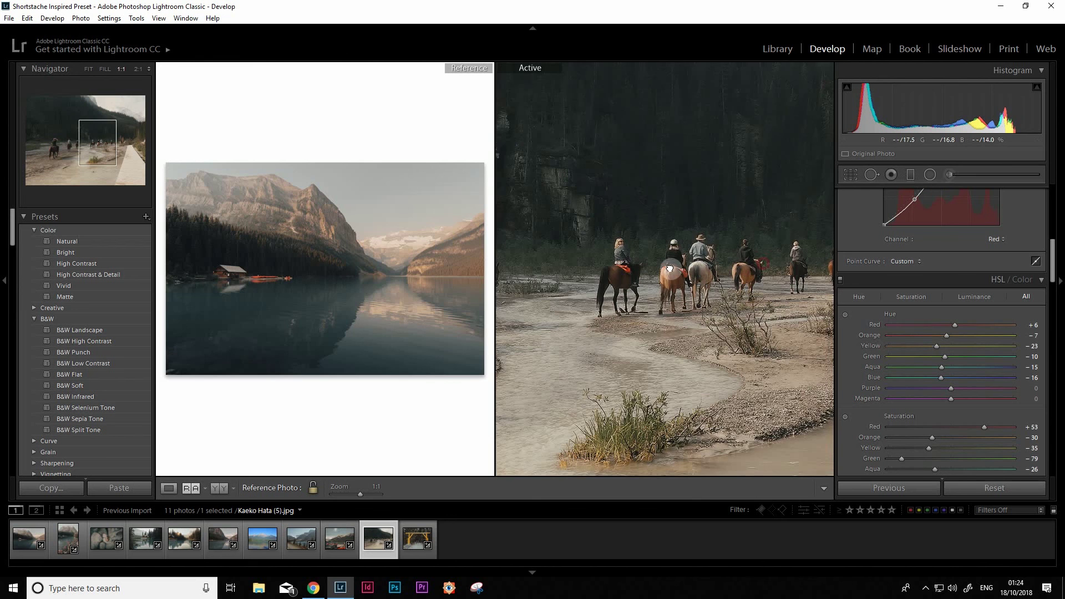
left_click(691, 305)
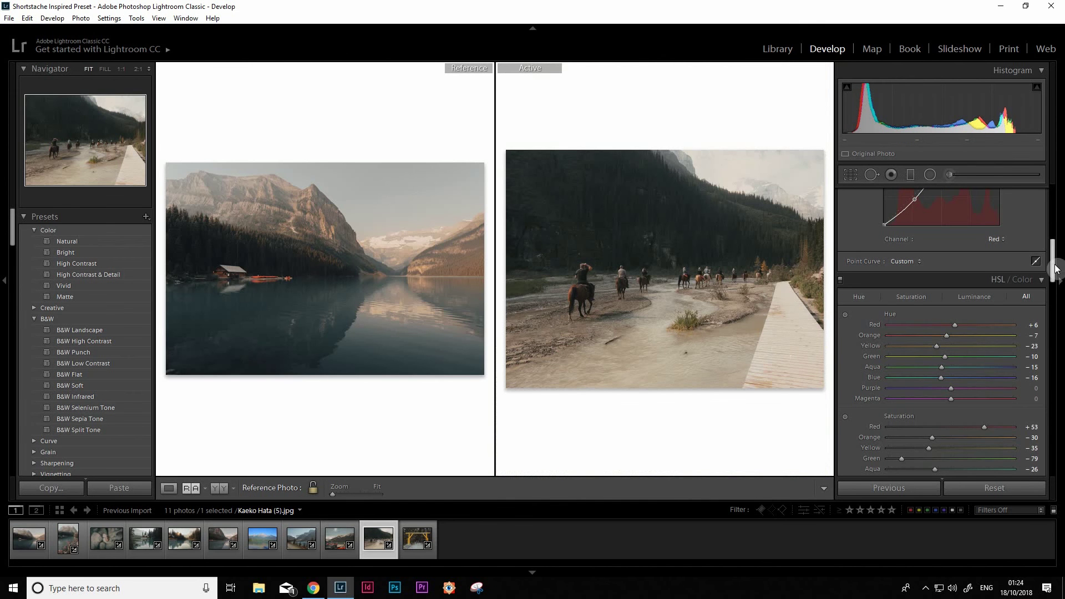
left_click_drag(1056, 269, 1052, 206)
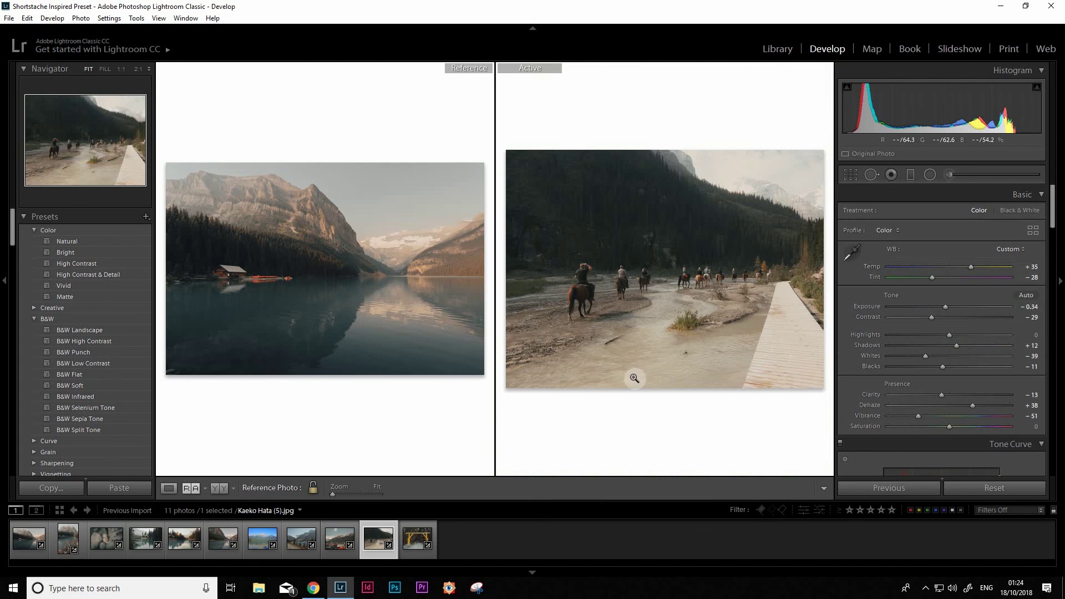
Warm the horses photo to Temp +40 and Tint -18, and lower exposure to -0.64.
left_click_drag(941, 278, 943, 282)
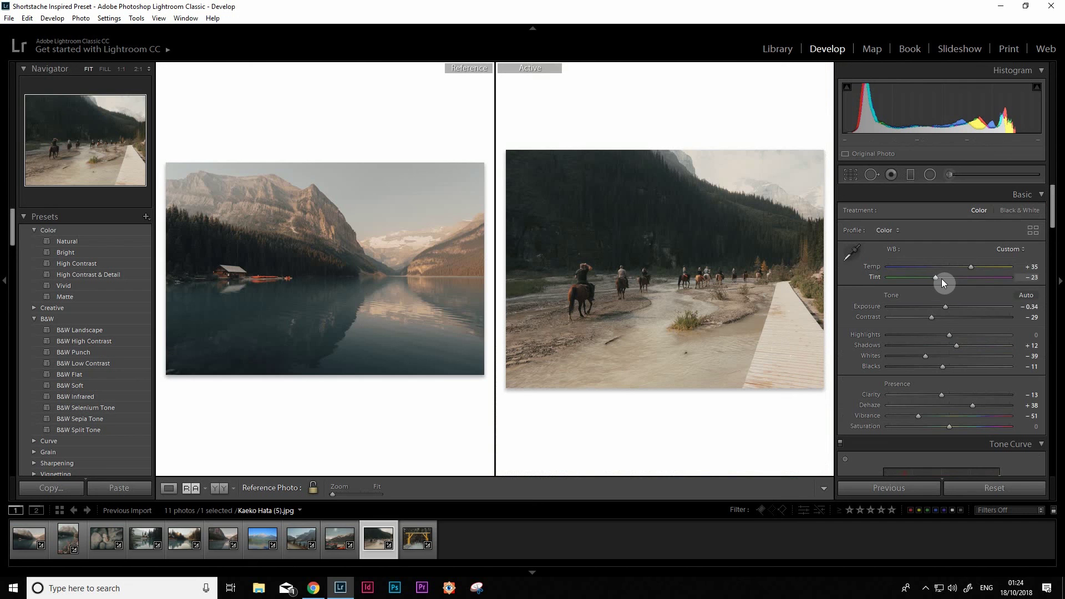
left_click(939, 279)
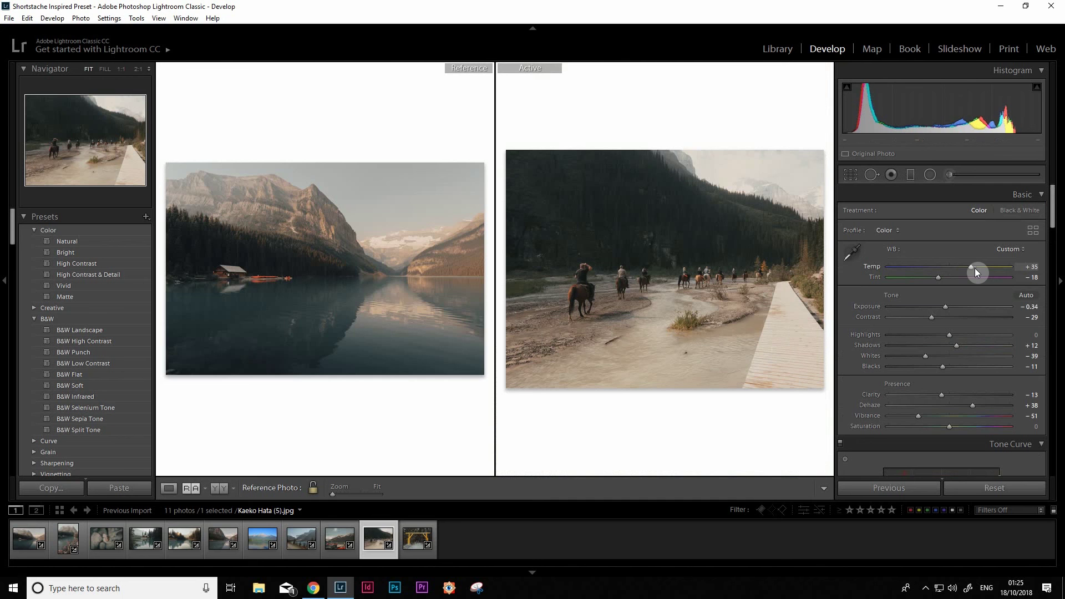
left_click_drag(975, 271, 976, 271)
key("minus")
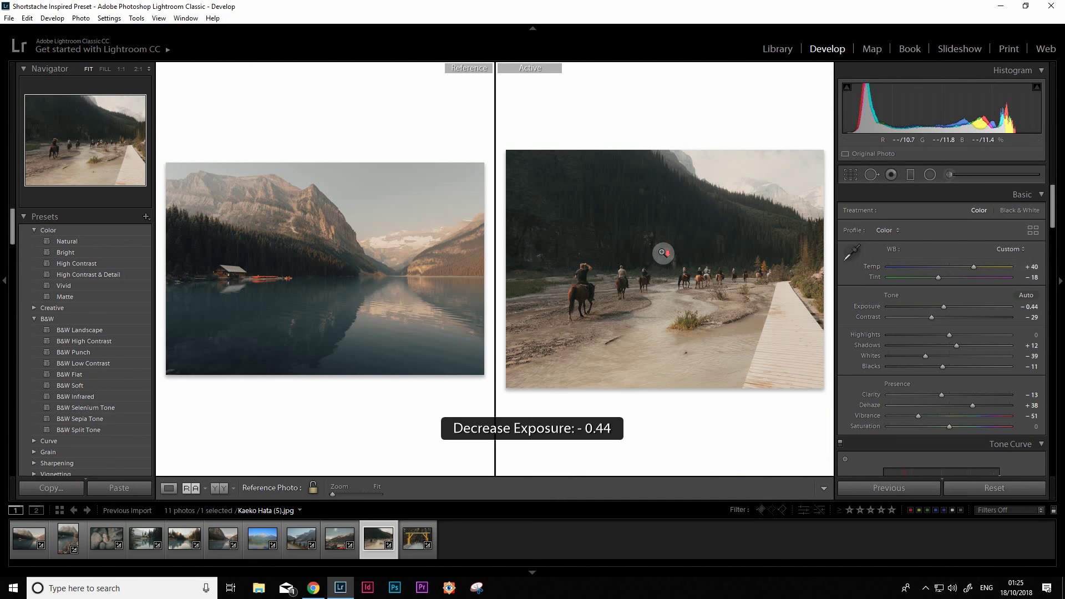
key("minus")
key("minus")
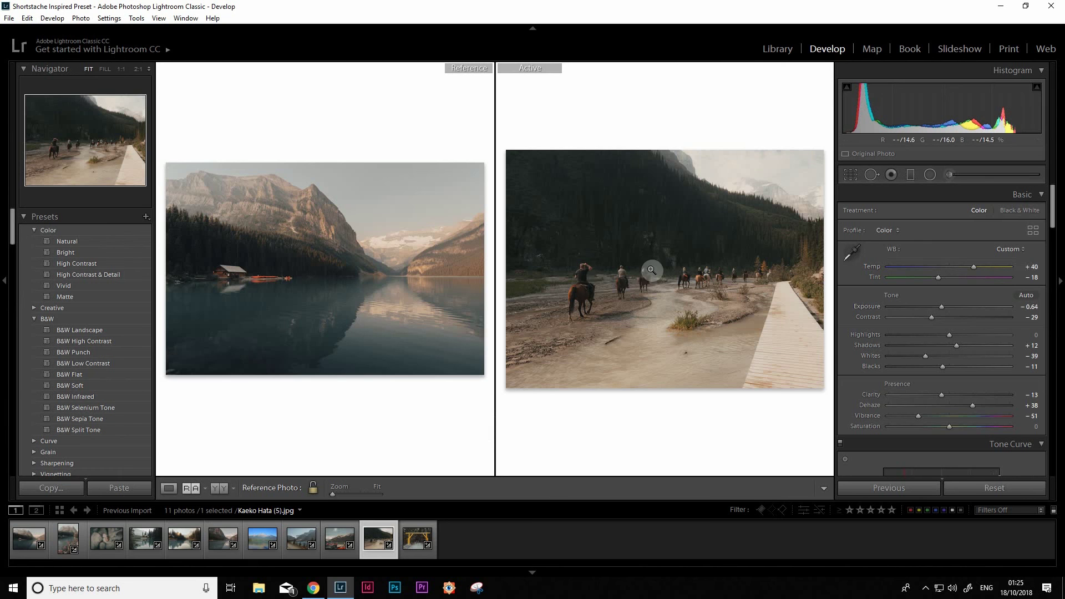
Check the riders at 1:1, then switch to the Johnston Canyon gate photo.
left_click(698, 271)
left_click(749, 324)
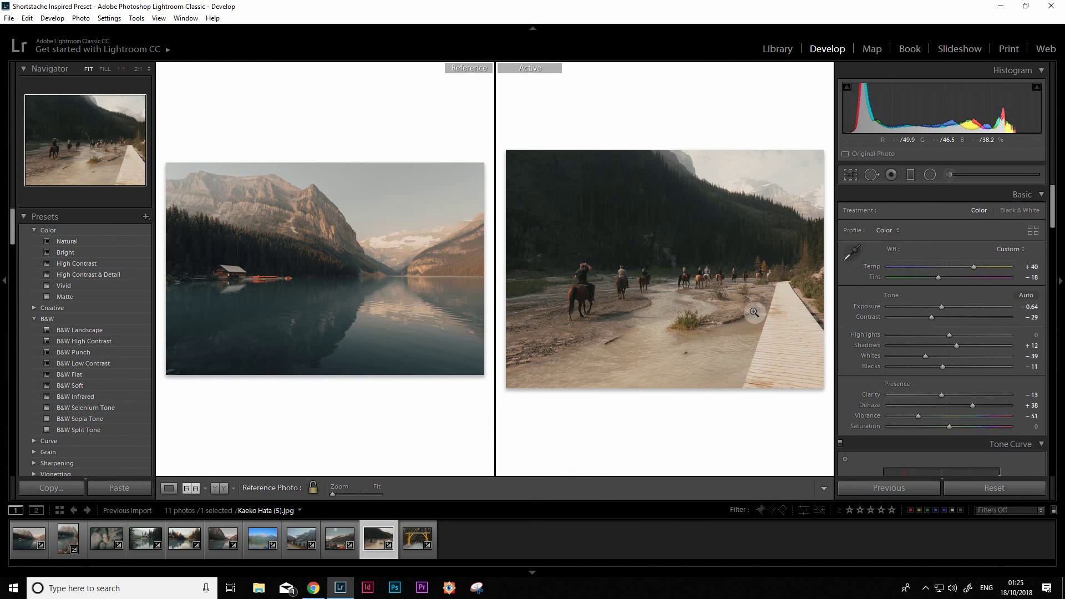
left_click(414, 536)
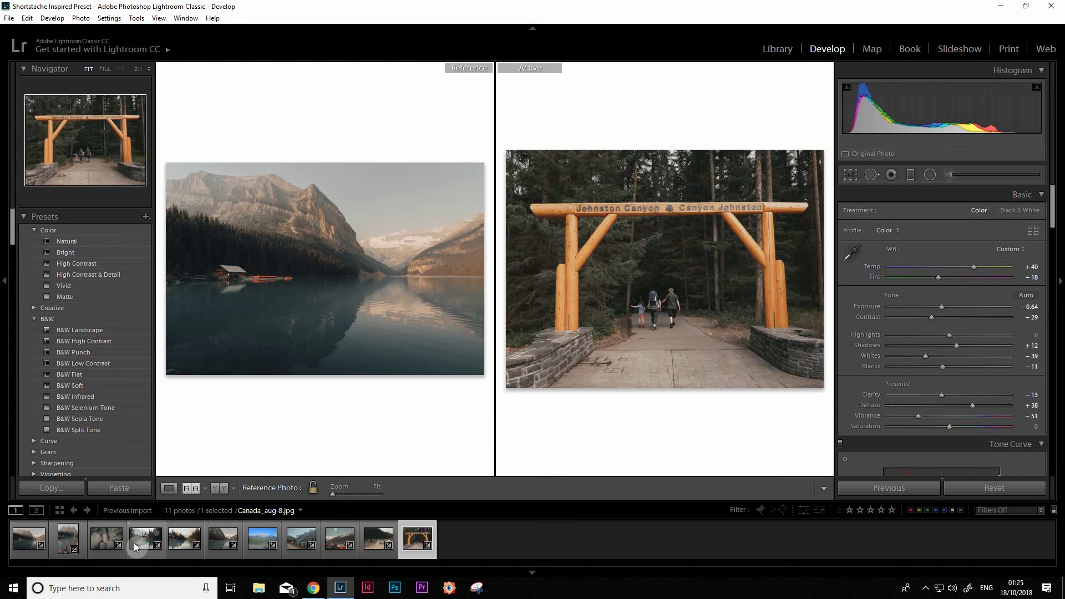
Try the boot and cabin shots as reference, then settle on the vertical wildflower photo against the dock photo.
left_click_drag(110, 537, 310, 275)
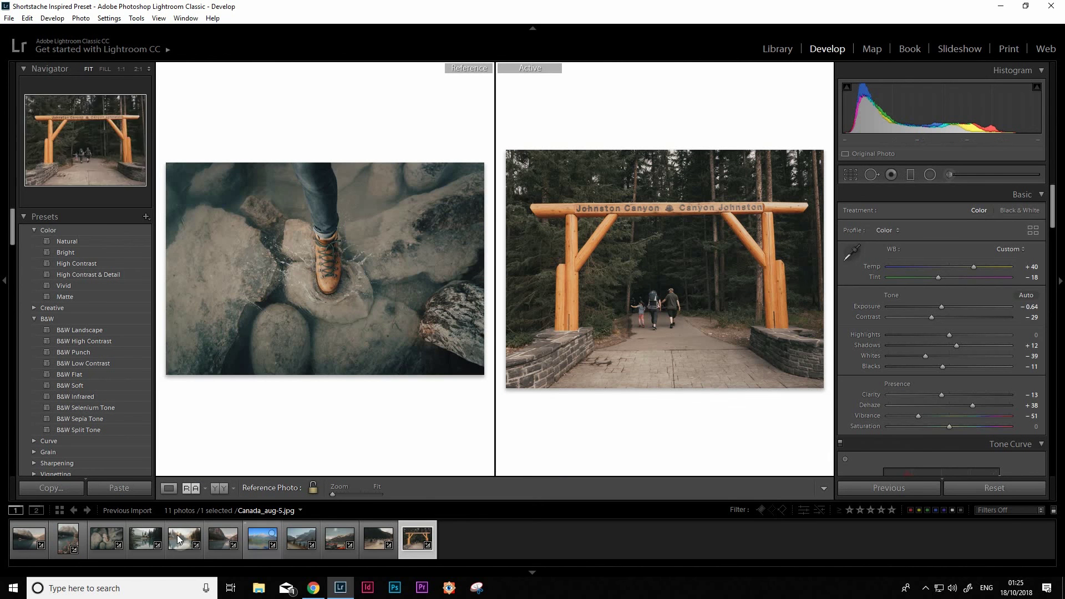
left_click_drag(141, 546, 289, 267)
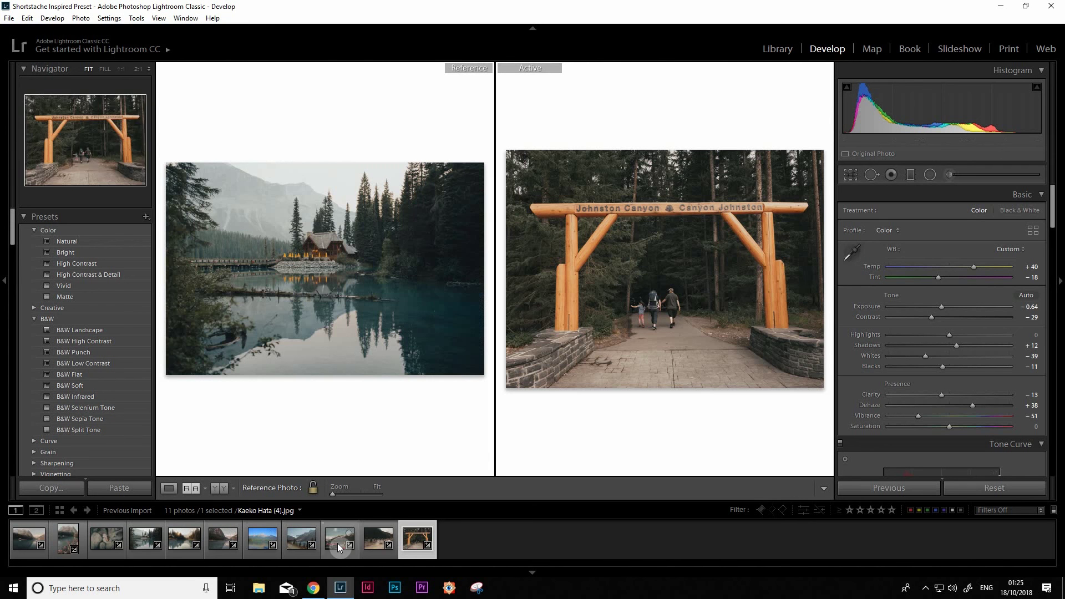
left_click_drag(337, 547, 695, 293)
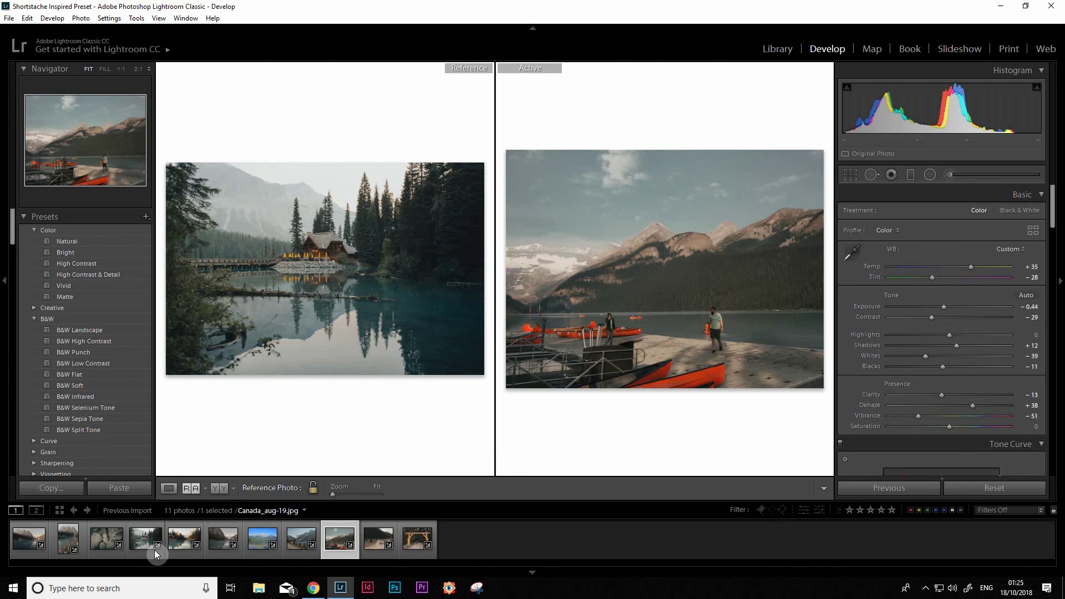
left_click_drag(62, 548, 259, 338)
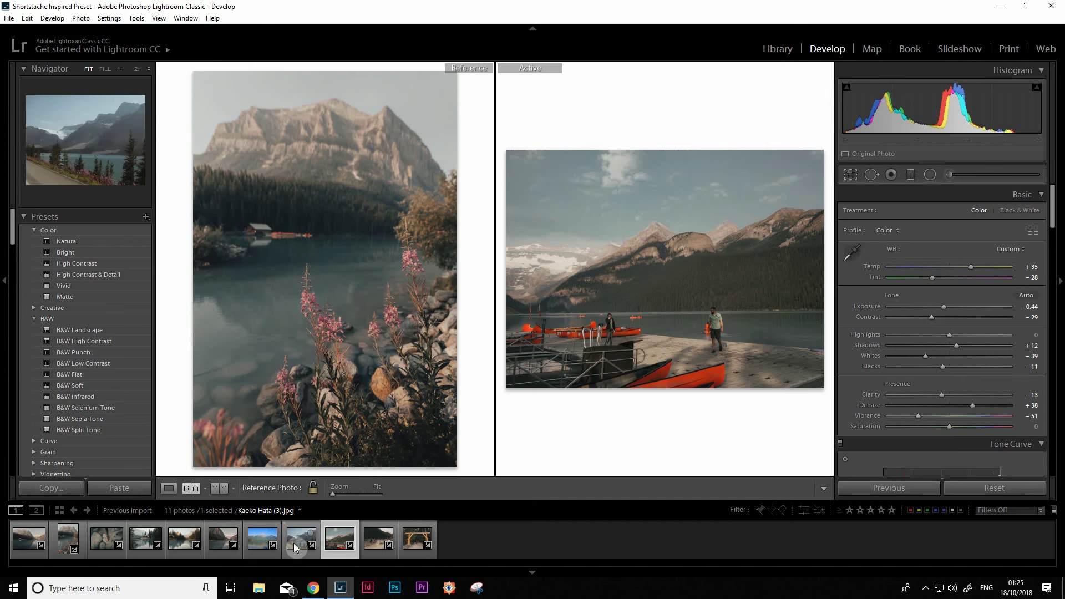
Paste the reflection photo's grade (Temp +41, Tint +25, exposure -0.14) onto the lakeside road photo.
mouse_move(302, 538)
left_mouse_down()
mouse_move(422, 488)
mouse_move(607, 354)
left_mouse_up()
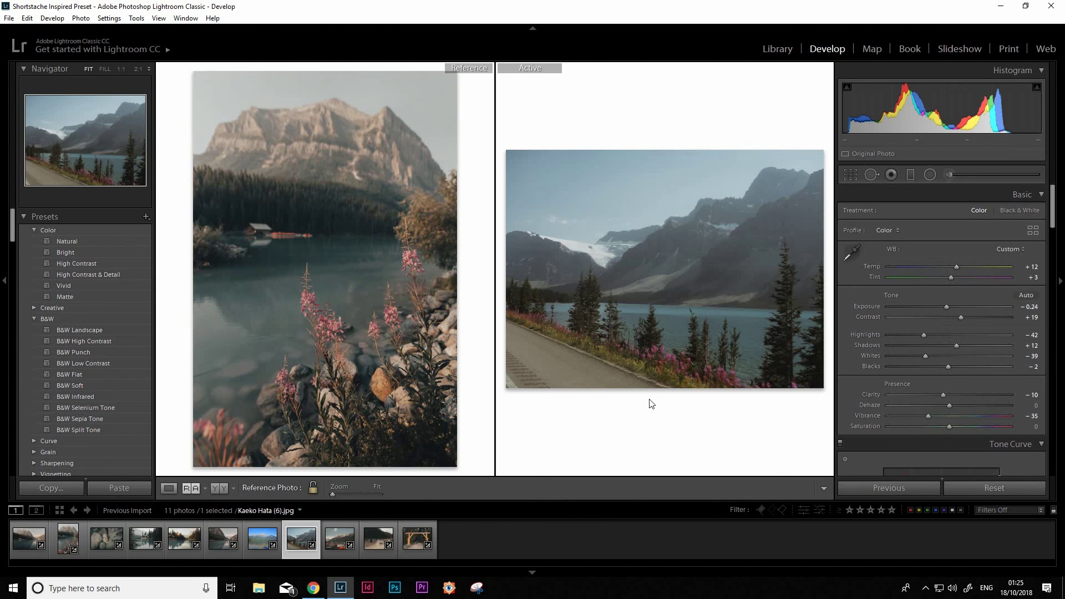
key("ctrl+shift+v")
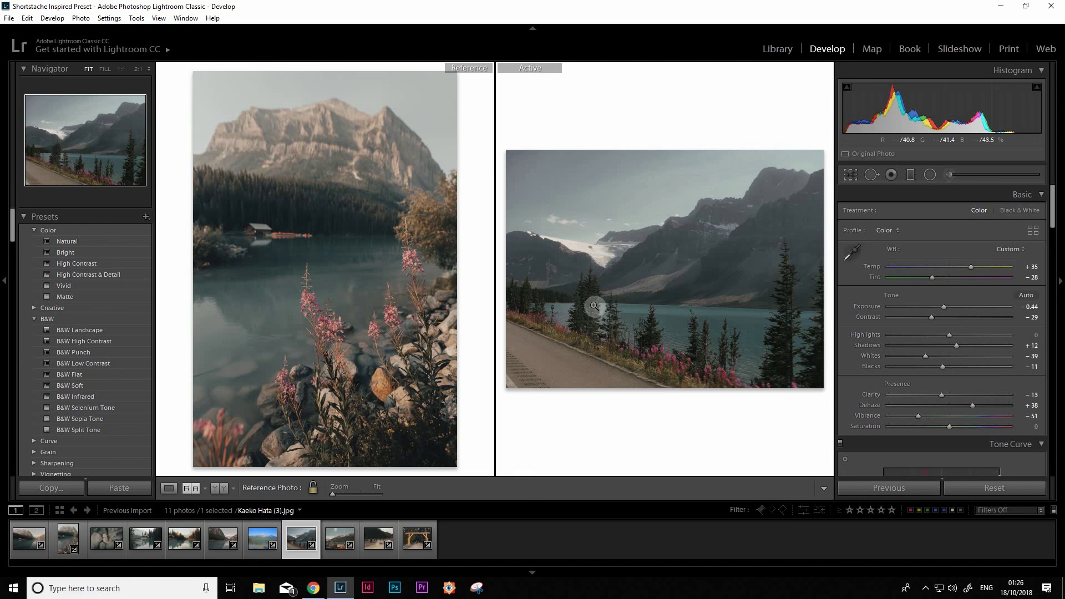
left_click(217, 540)
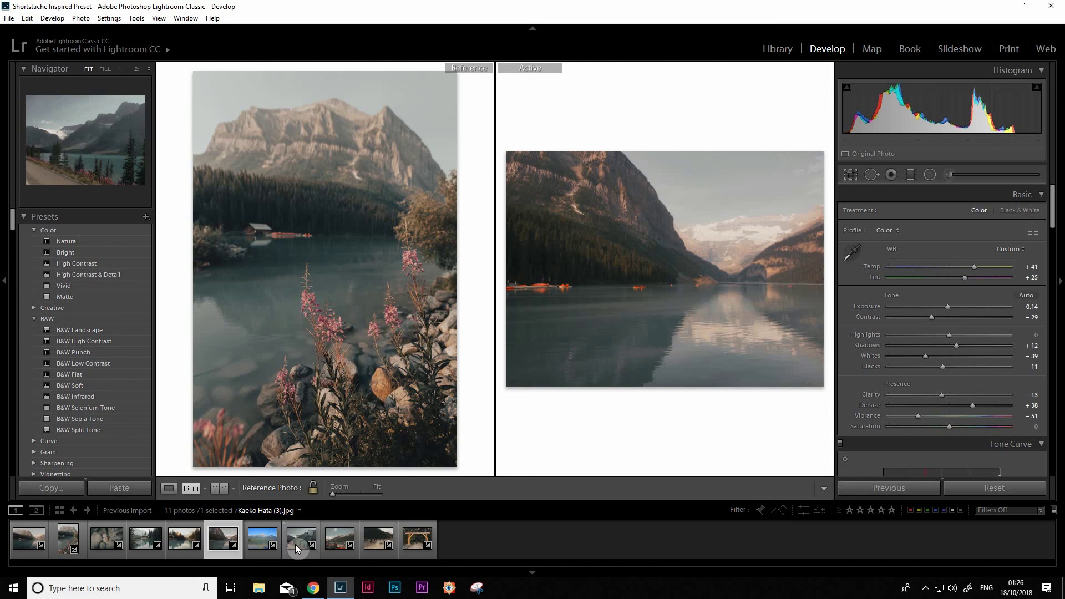
left_click(295, 544)
key("ctrl+v")
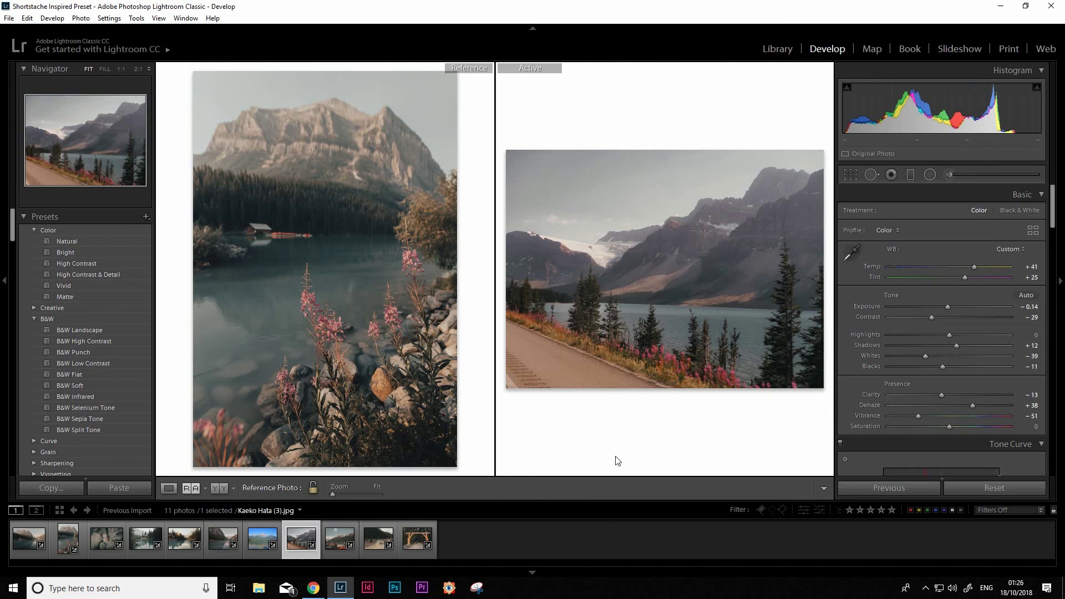
Set the road photo's white balance to Temp +36 and Tint -11.
mouse_move(953, 281)
left_mouse_down()
mouse_move(927, 279)
mouse_move(964, 270)
left_mouse_up()
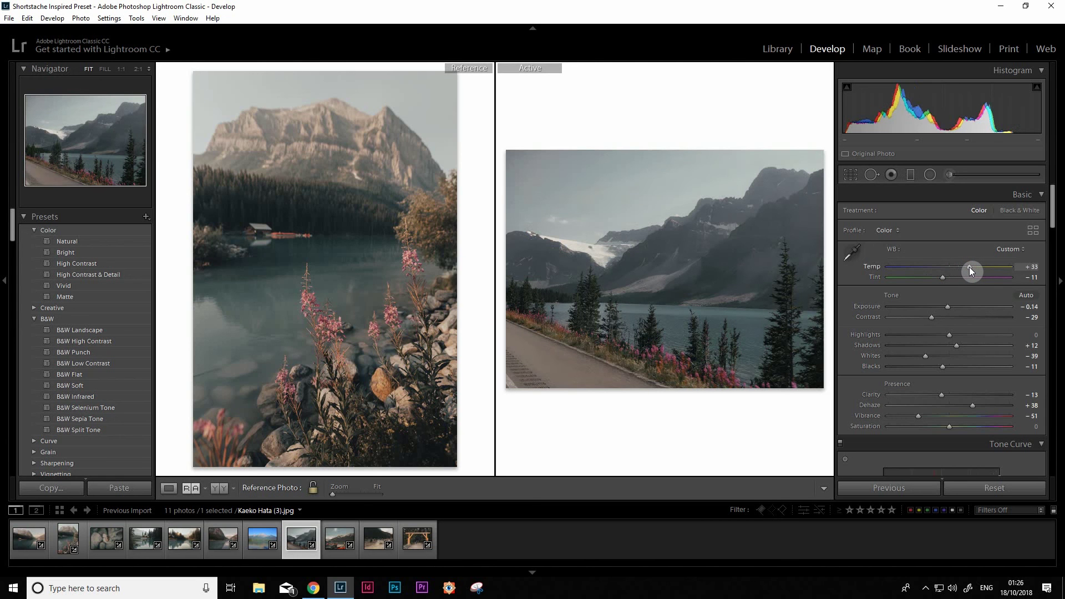
left_click_drag(969, 272, 968, 271)
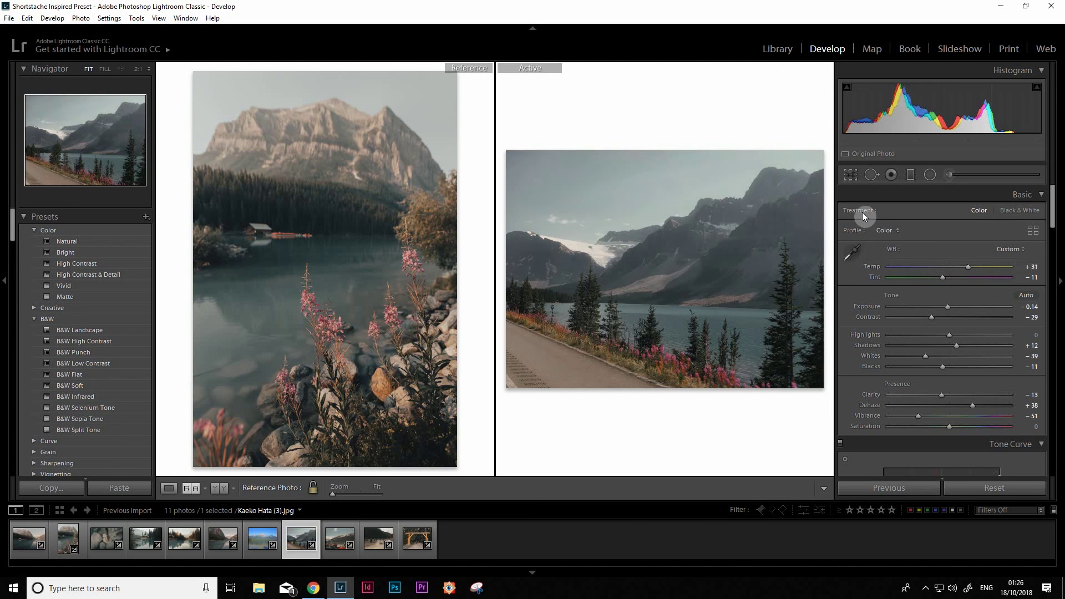
left_click_drag(969, 267, 971, 270)
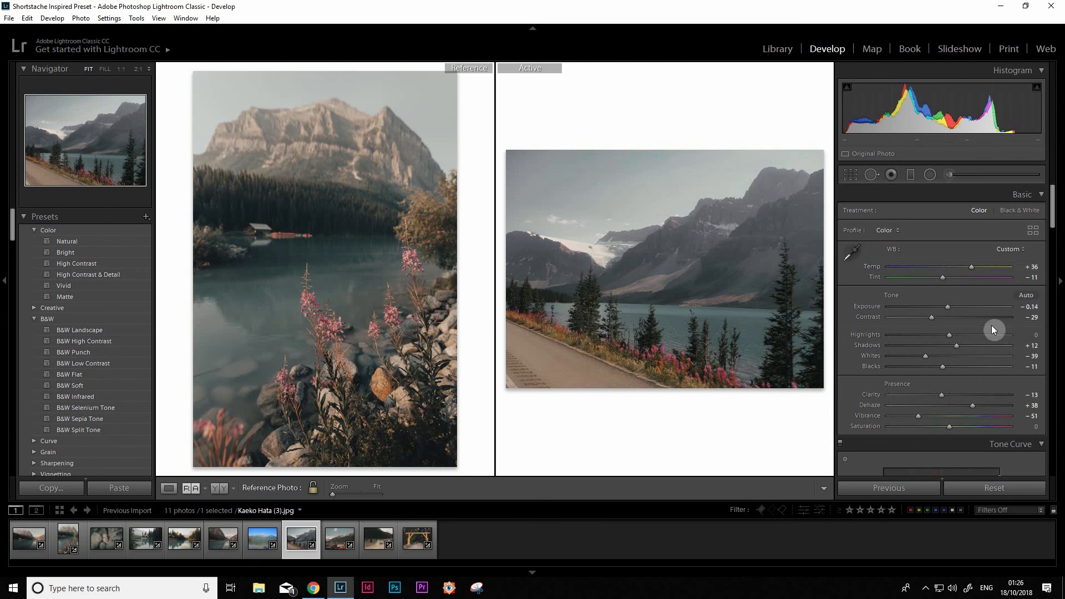
left_click_drag(1054, 224, 1041, 283)
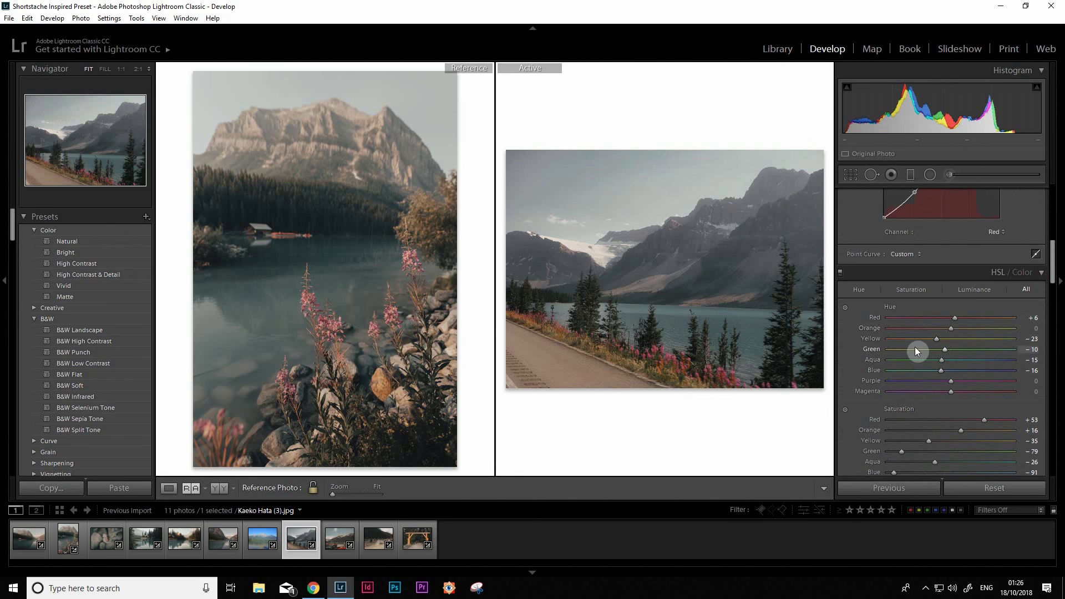
Paste the copied canoe grade onto the road photo and fine-tune its exposure.
left_click(355, 539)
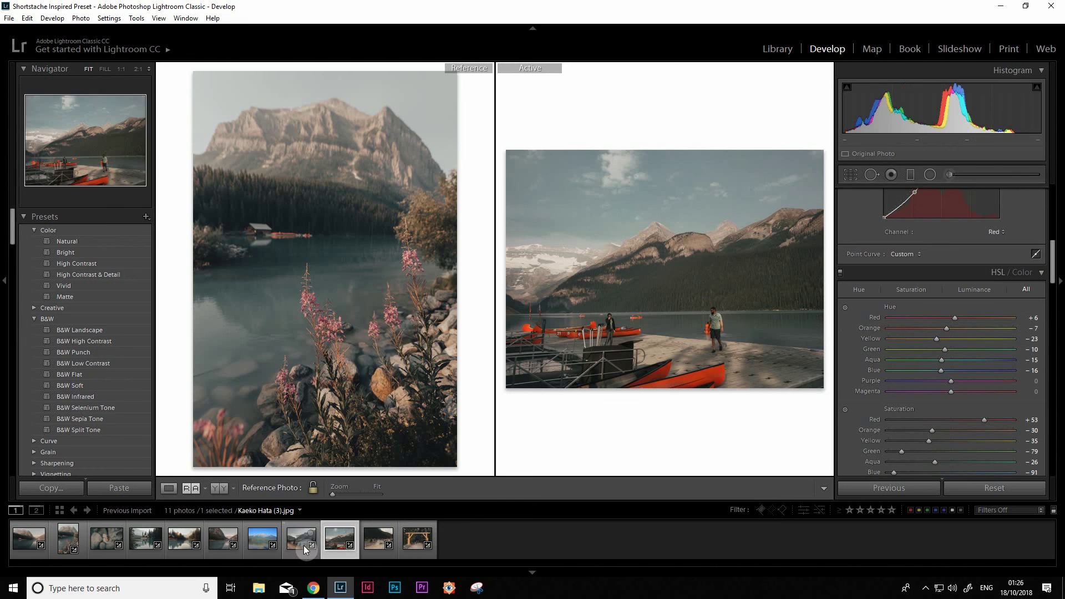
left_click(304, 546)
key("ctrl+shift+v")
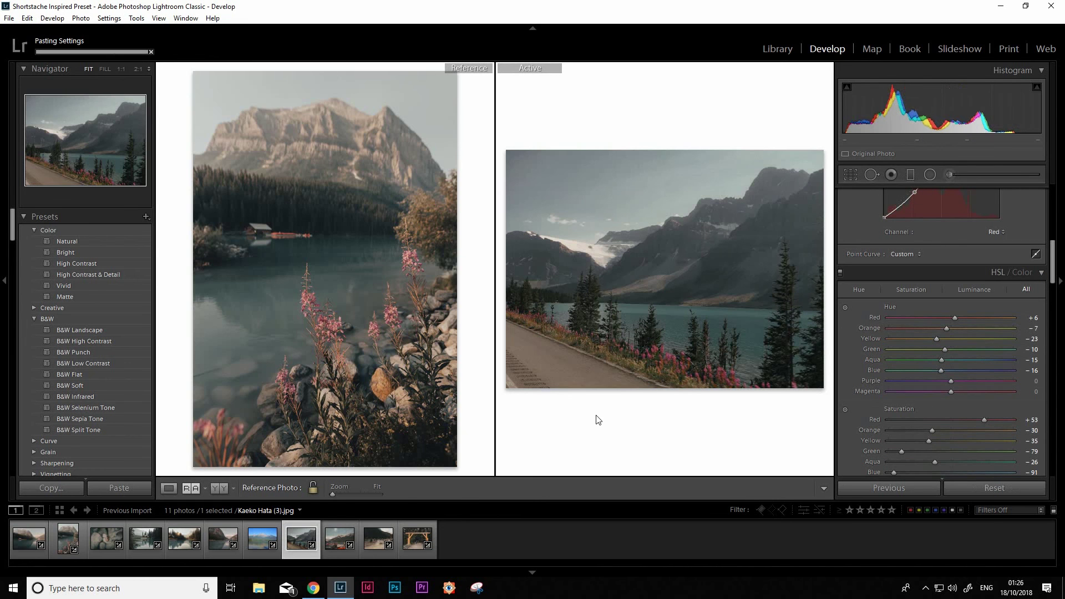
key("equal")
key("equal")
key("equal")
key("equal")
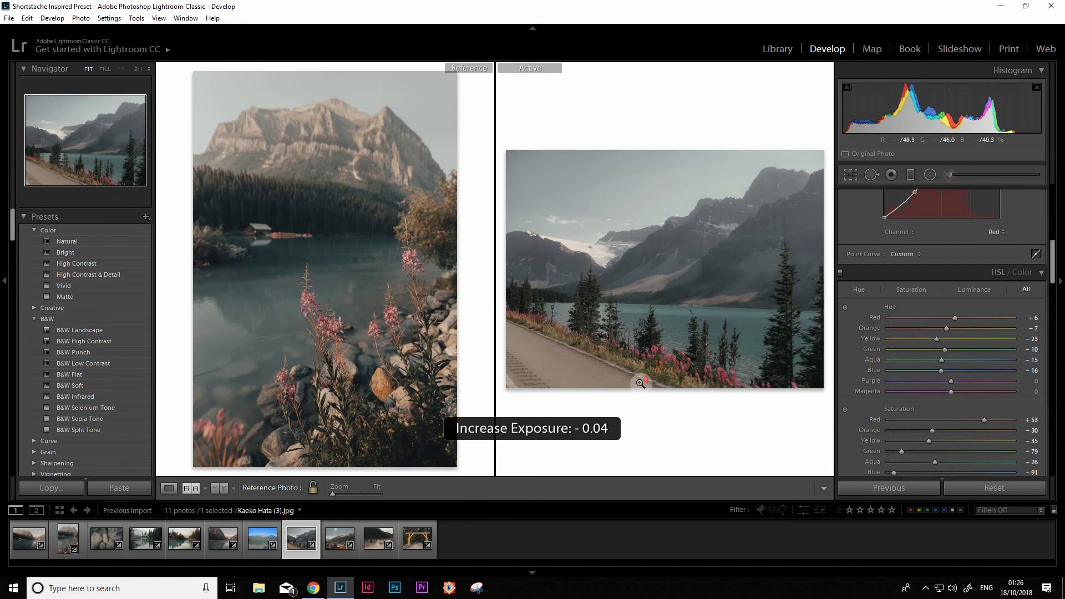
key("equal")
key("equal")
key("equal")
key("equal")
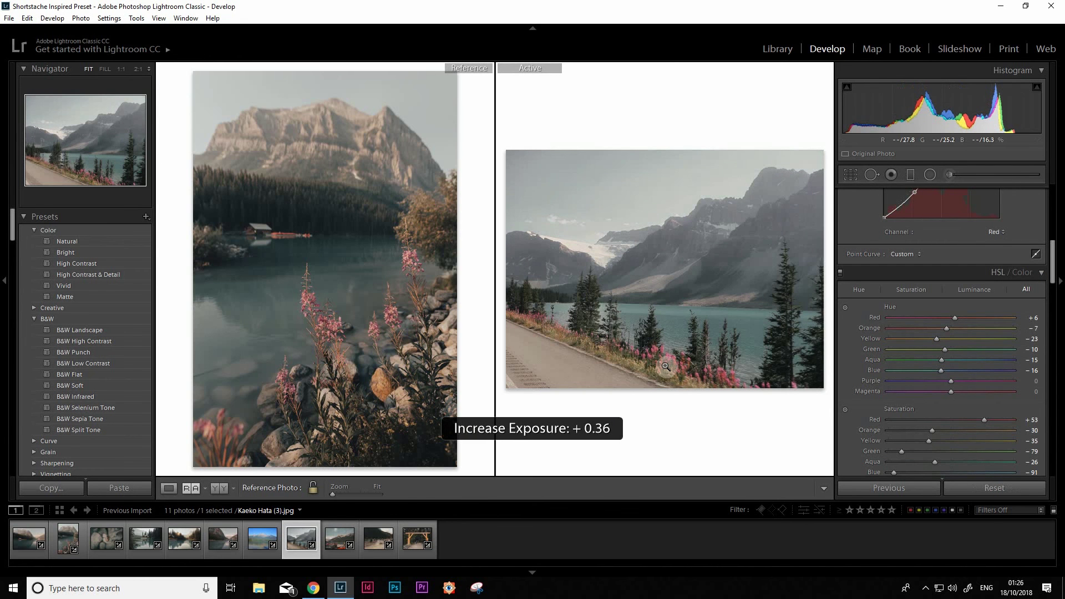
key("minus")
key("minus")
key("minus")
key("minus")
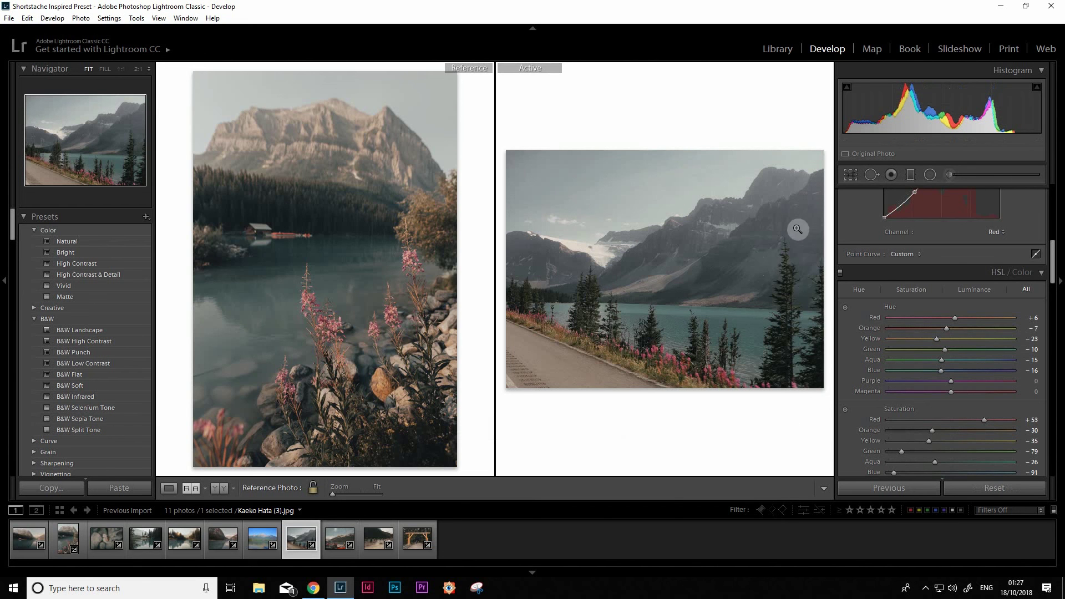
Compare before/after, inspect the flowers at 1:1, and raise Magenta luminance to +72 and Purple to +19.
key("backslash")
key("backslash")
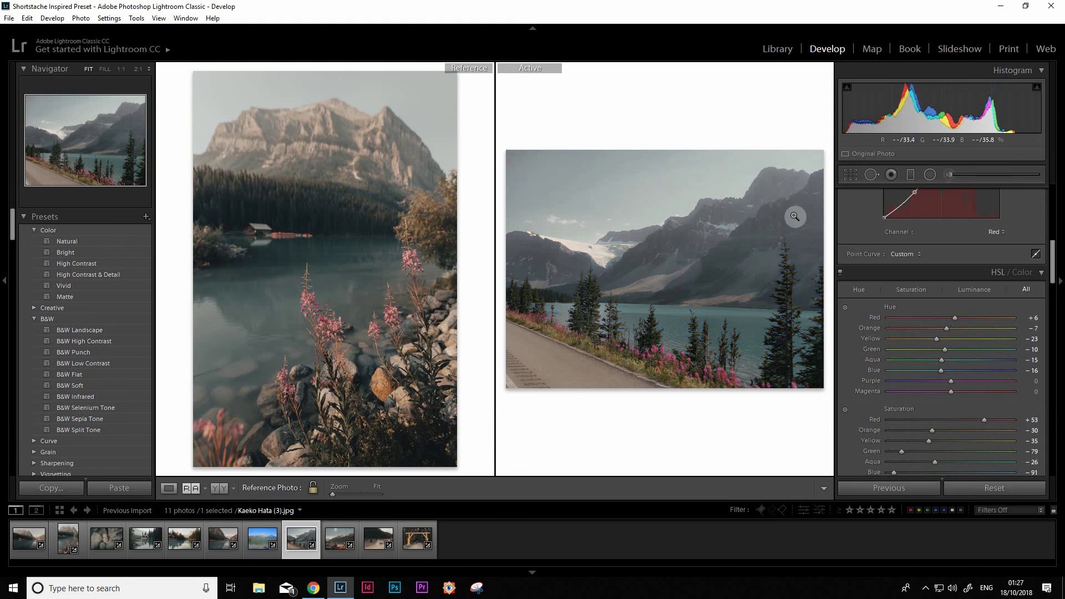
key("backslash")
key("backslash")
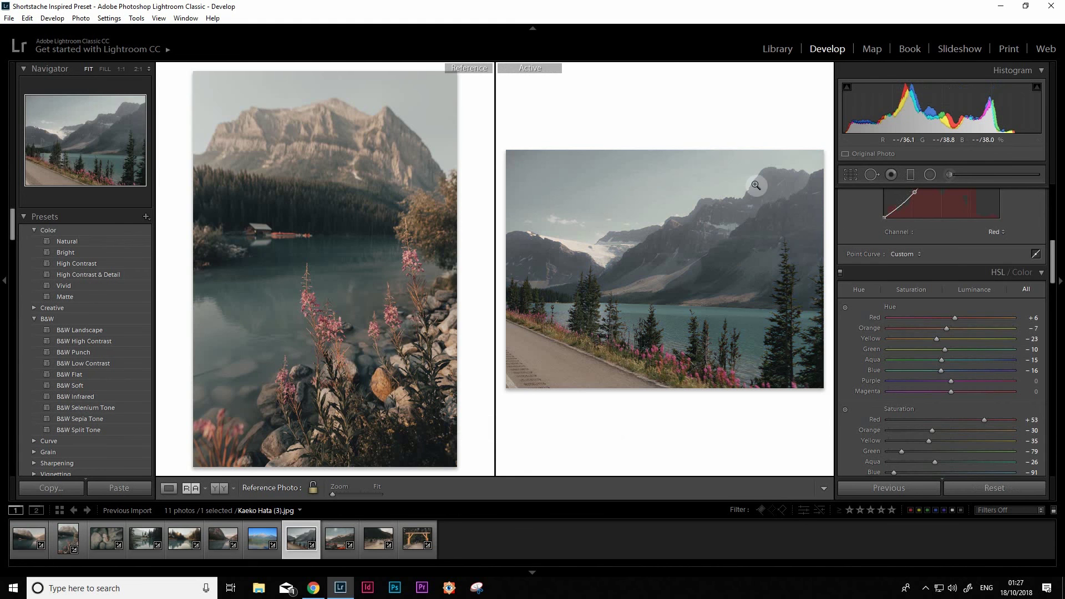
key("backslash")
key("backslash")
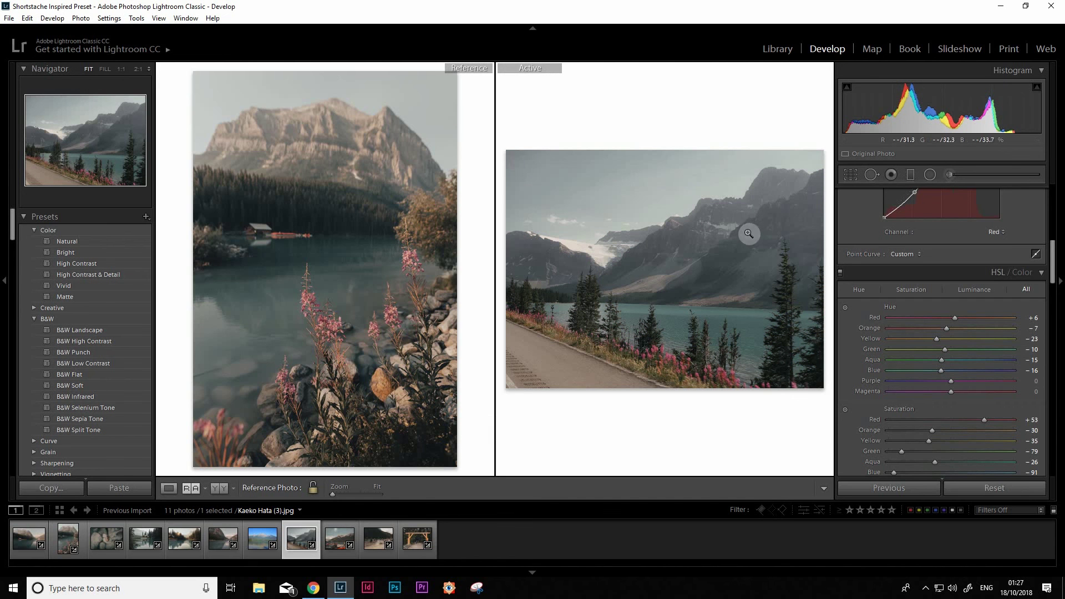
left_click(720, 330)
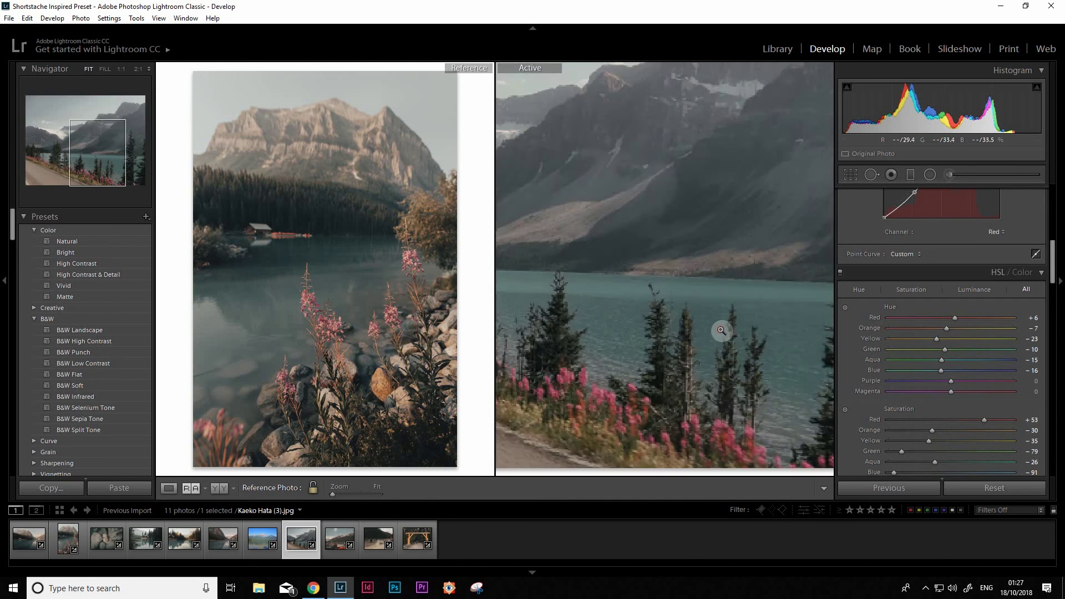
left_click(720, 330)
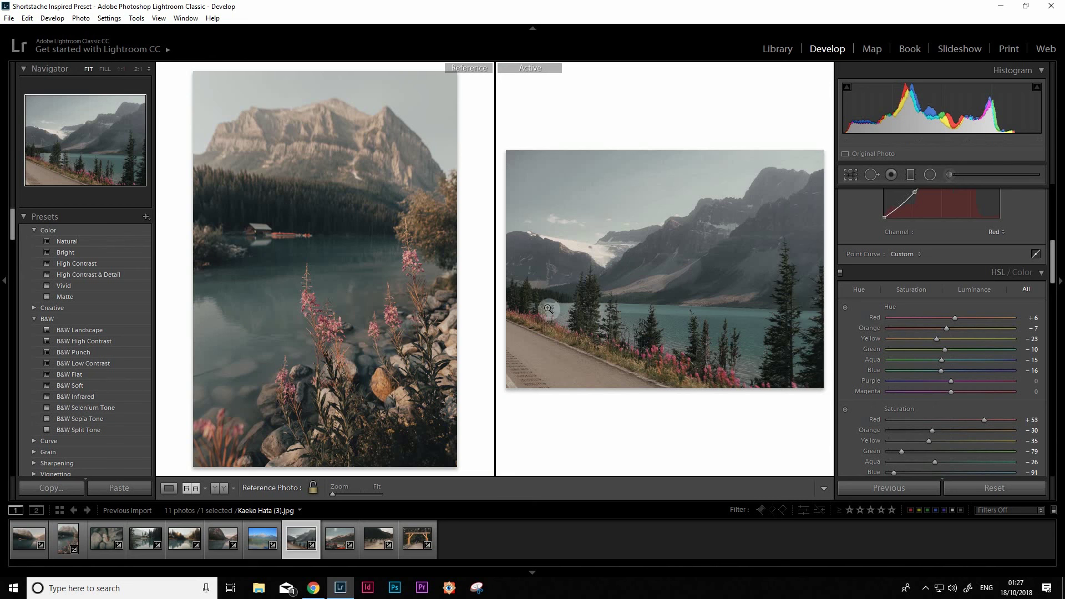
left_click(706, 368)
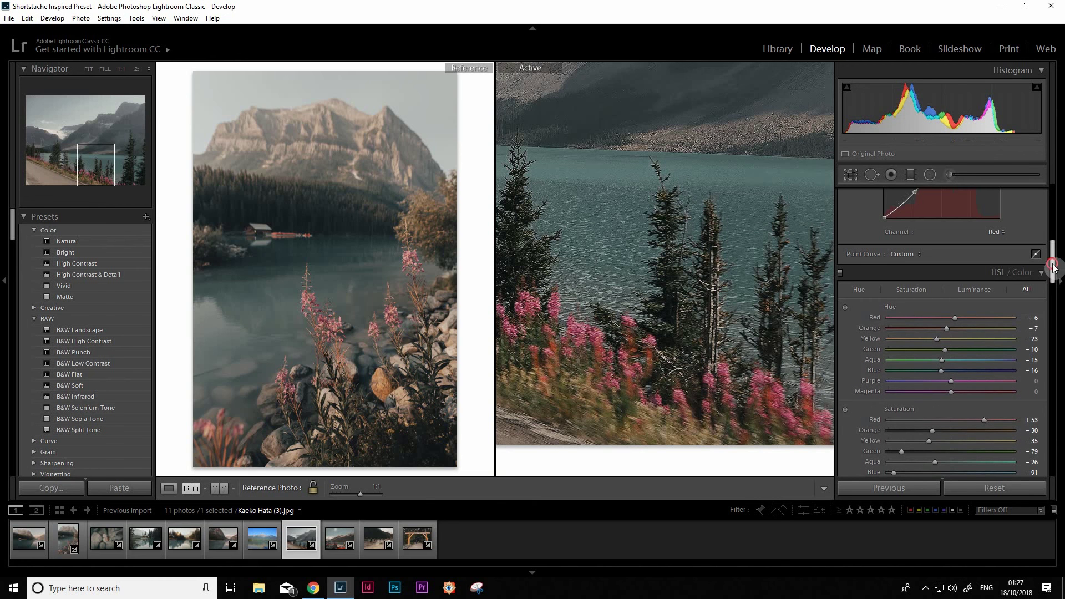
left_click_drag(1053, 267, 1053, 294)
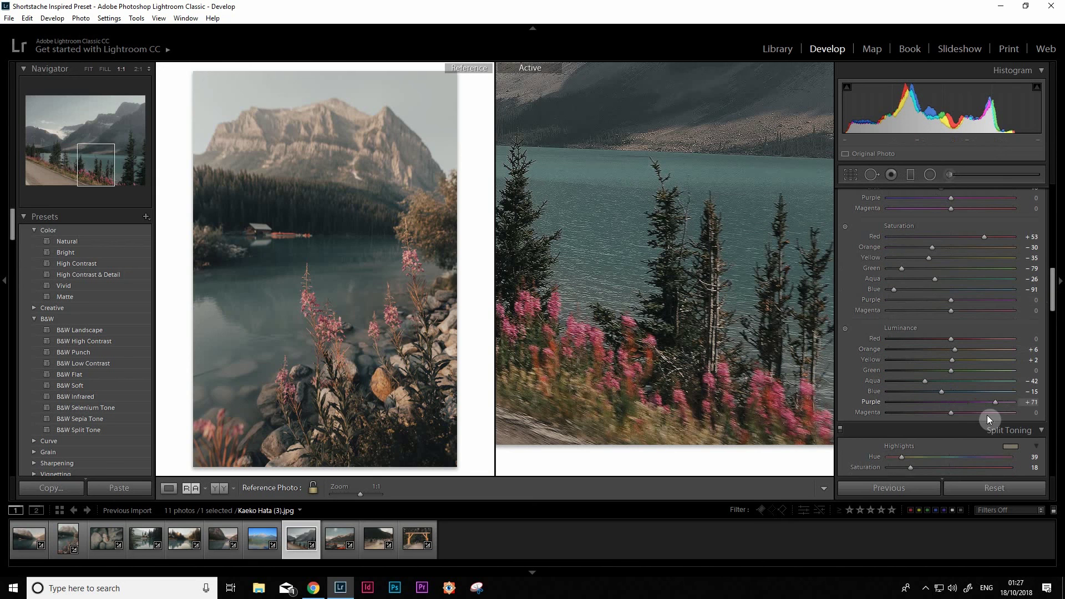
left_click_drag(963, 413, 1018, 414)
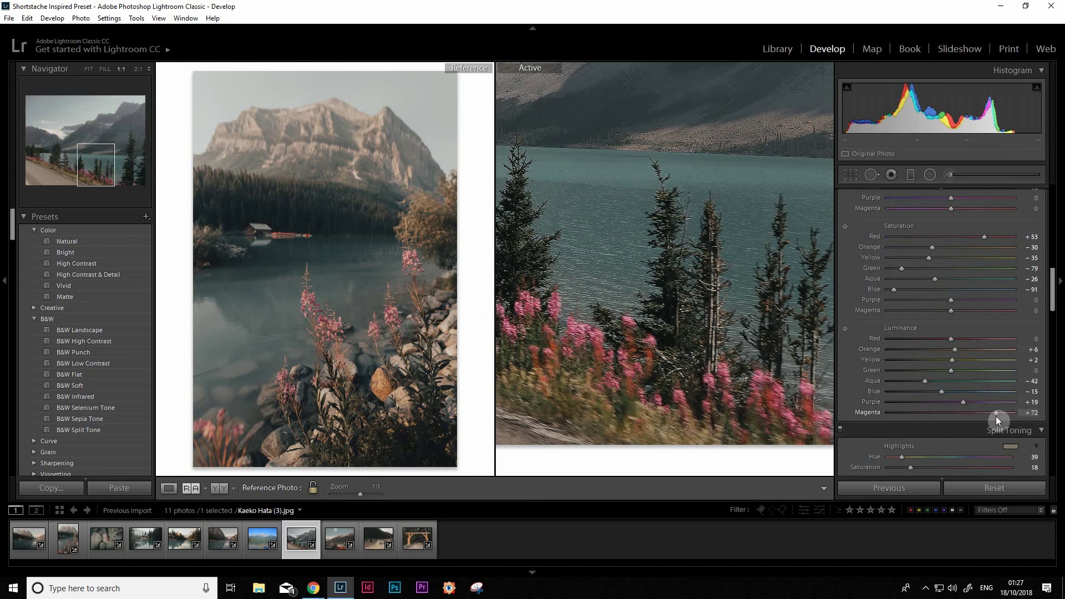
Lower the magenta and red saturation on the road photo, then view it at fit.
mouse_move(950, 310)
left_mouse_down()
mouse_move(901, 312)
mouse_move(923, 304)
left_mouse_up()
mouse_move(928, 310)
left_mouse_down()
mouse_move(913, 322)
mouse_move(936, 302)
mouse_move(939, 312)
left_mouse_up()
left_click(937, 237)
key("ctrl+z")
mouse_move(937, 235)
left_mouse_down()
mouse_move(968, 235)
mouse_move(949, 237)
left_mouse_up()
left_click(665, 265)
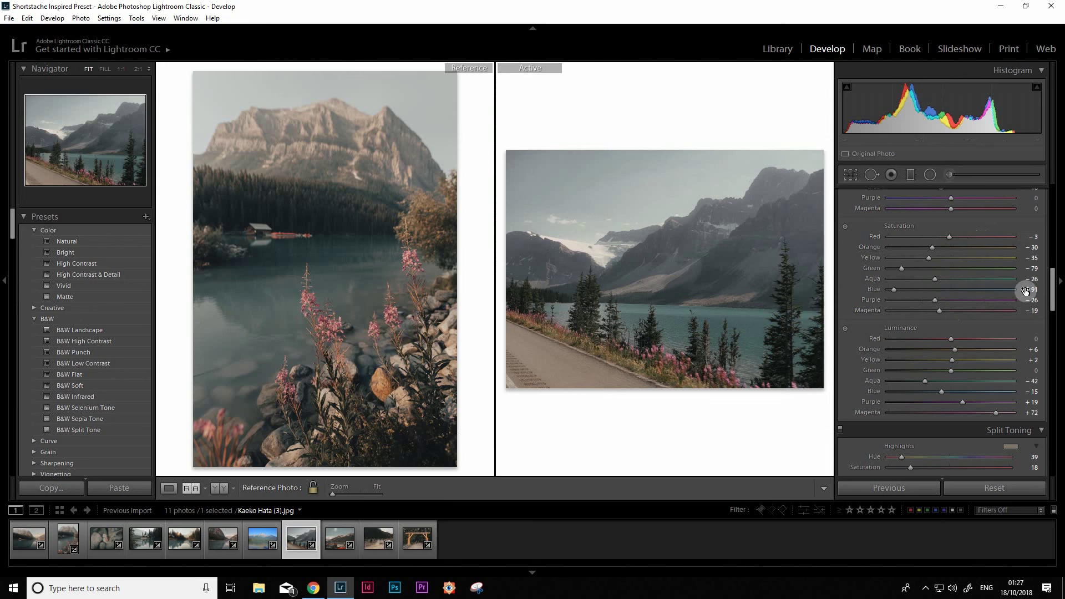
Desaturate the blues and shift the aqua and blue hues, with Aqua hue at +9.
mouse_move(926, 288)
left_mouse_down()
mouse_move(959, 289)
mouse_move(897, 284)
left_mouse_up()
left_click_drag(1054, 294, 1052, 279)
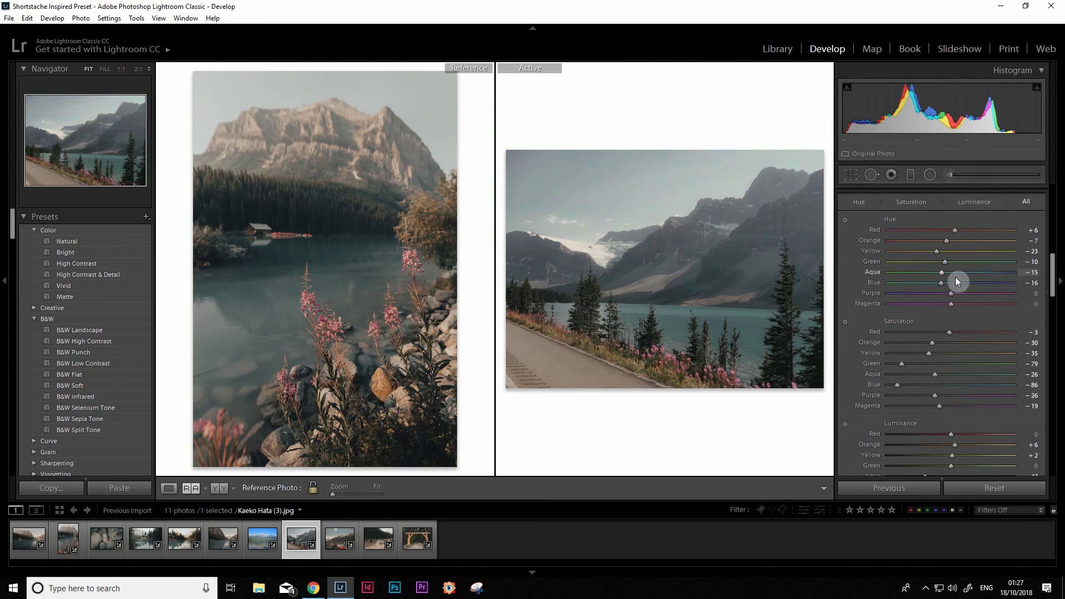
mouse_move(941, 283)
left_mouse_down()
mouse_move(1000, 282)
mouse_move(951, 279)
mouse_move(1000, 273)
mouse_move(929, 276)
mouse_move(957, 276)
mouse_move(948, 277)
left_mouse_up()
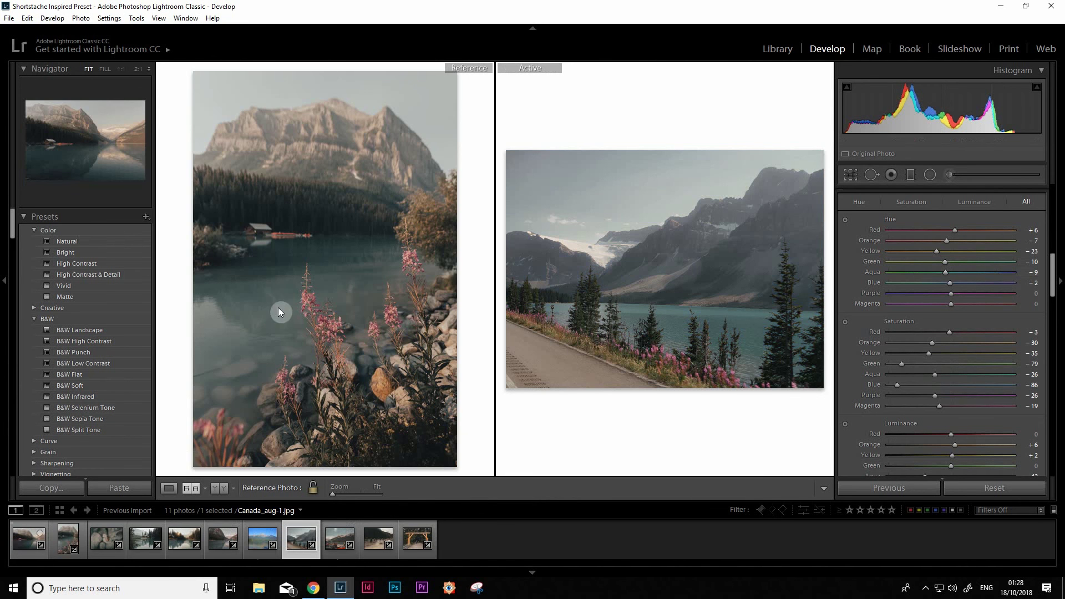
Place the boathouse lake photo as reference and the other lake reflection photo as active.
left_click_drag(19, 544, 283, 309)
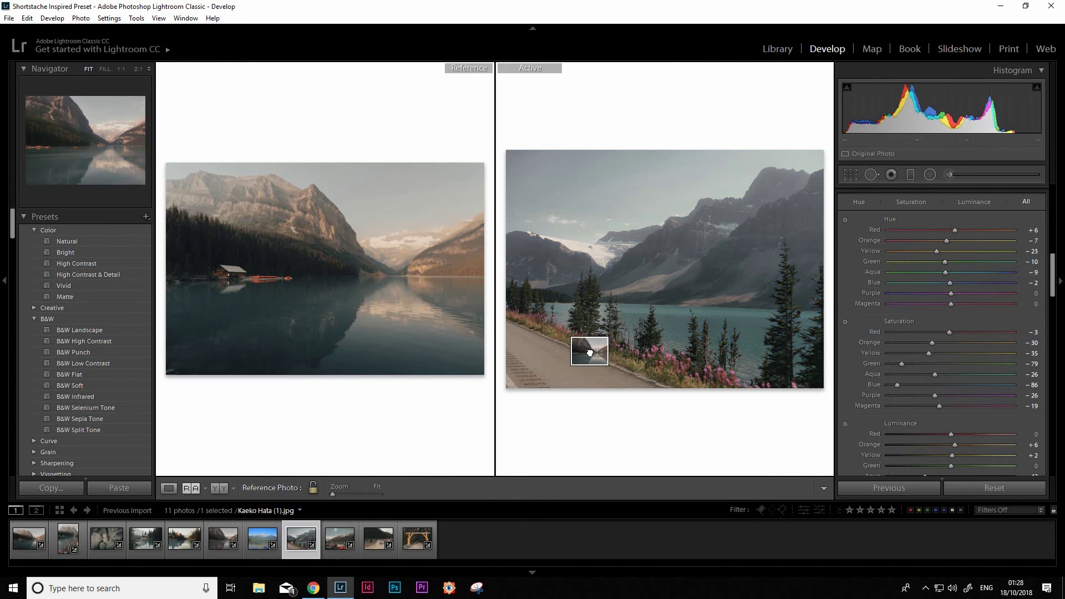
left_click_drag(220, 550, 599, 341)
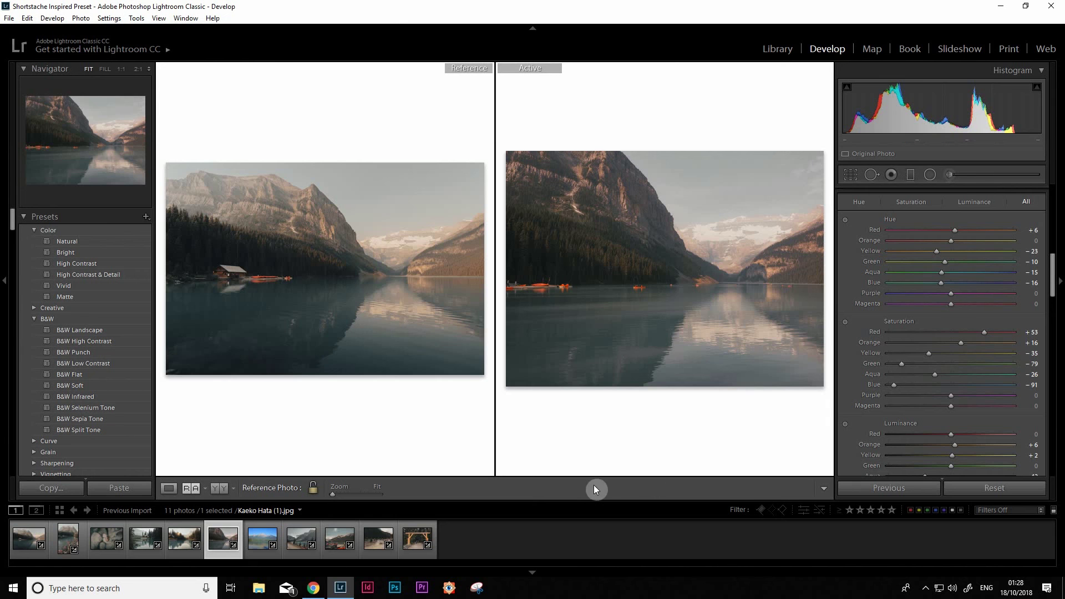
Raise the lake reflection photo's exposure to -0.04 and warm Temp to +45.
left_click(339, 538)
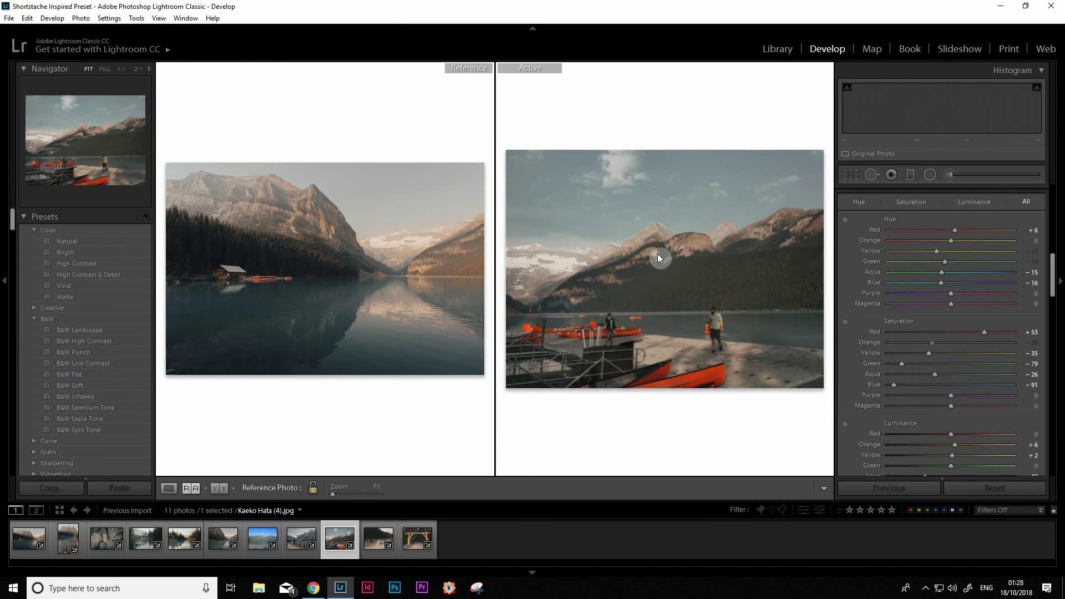
left_click(223, 538)
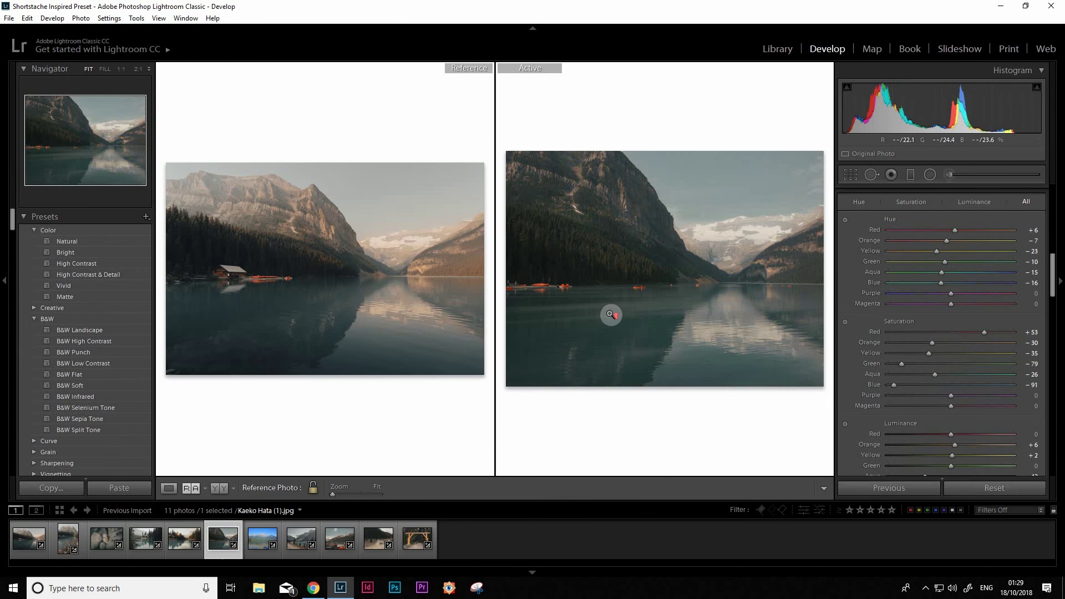
key("equal")
key("equal")
key("equal")
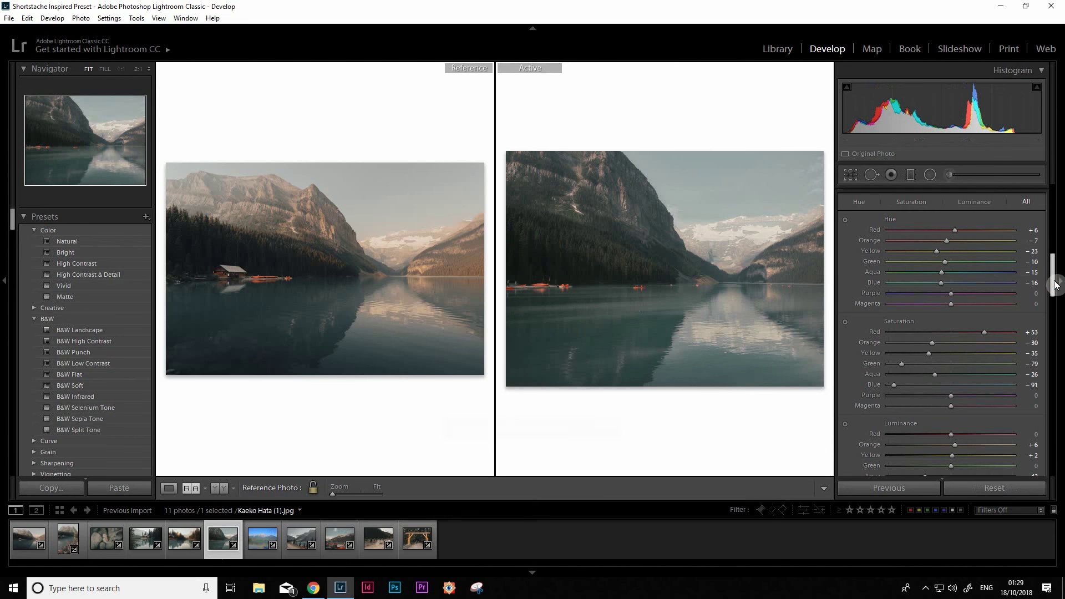
scroll(1054, 285, "up", 5)
scroll(999, 249, "up", 5)
mouse_move(978, 266)
left_mouse_down()
mouse_move(942, 280)
mouse_move(960, 279)
mouse_move(951, 278)
left_mouse_up()
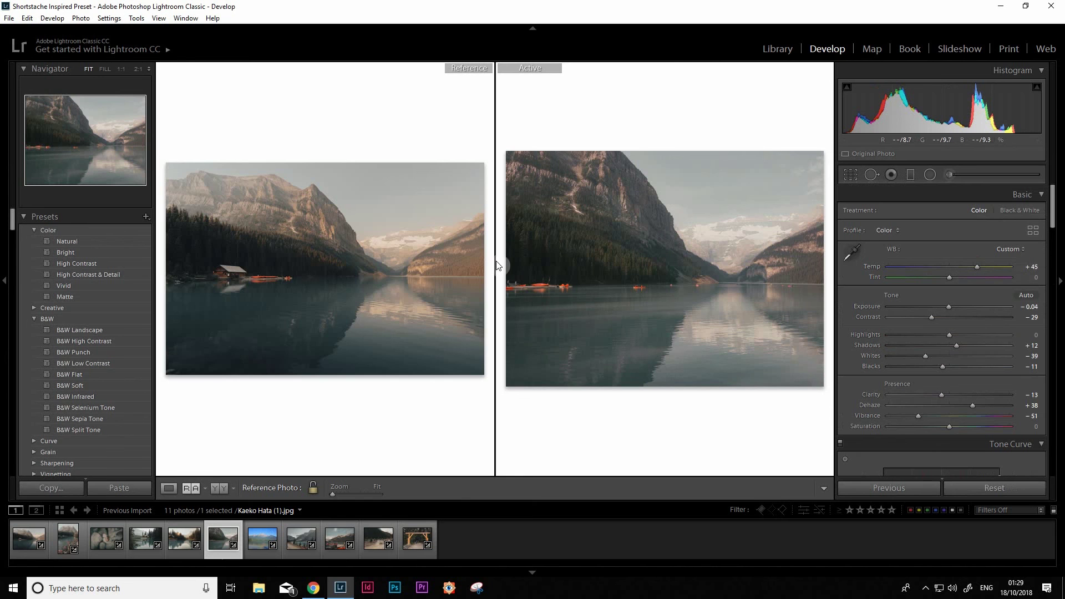
Compare the boats in both panes at 1:1, then return both to fit.
left_click_drag(559, 285, 743, 300)
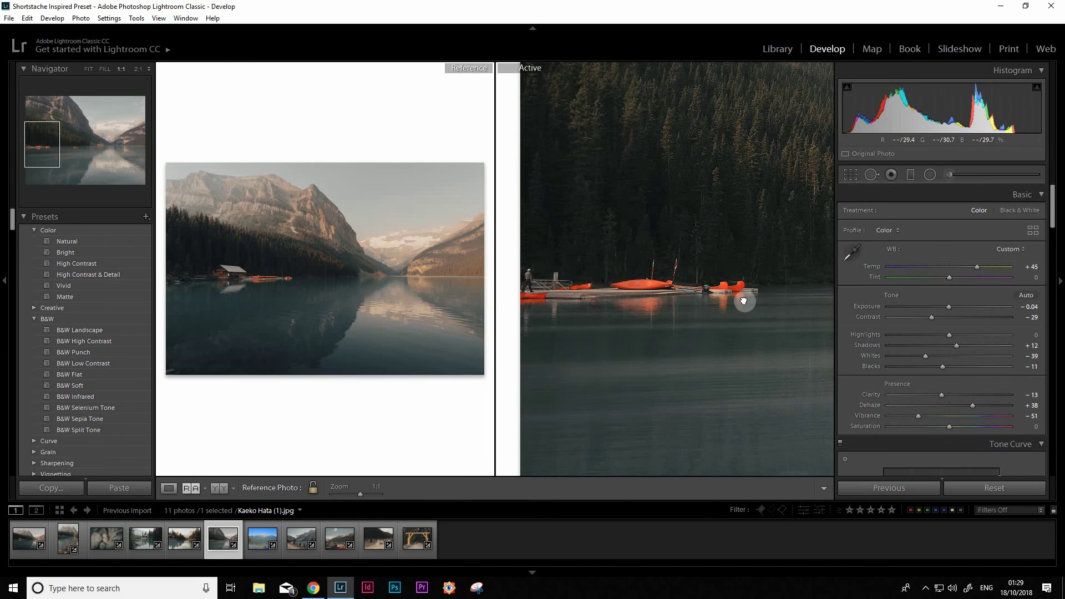
left_click(283, 278)
mouse_move(361, 397)
left_mouse_down()
mouse_move(379, 323)
mouse_move(344, 333)
left_mouse_up()
left_click_drag(643, 294, 626, 334)
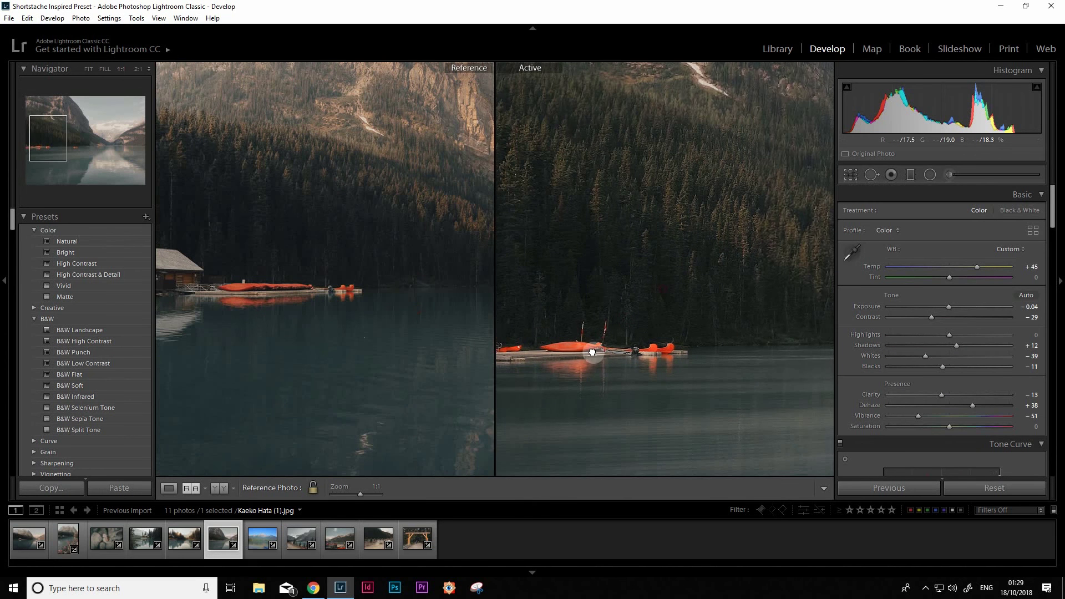
left_click(622, 295)
left_click(368, 317)
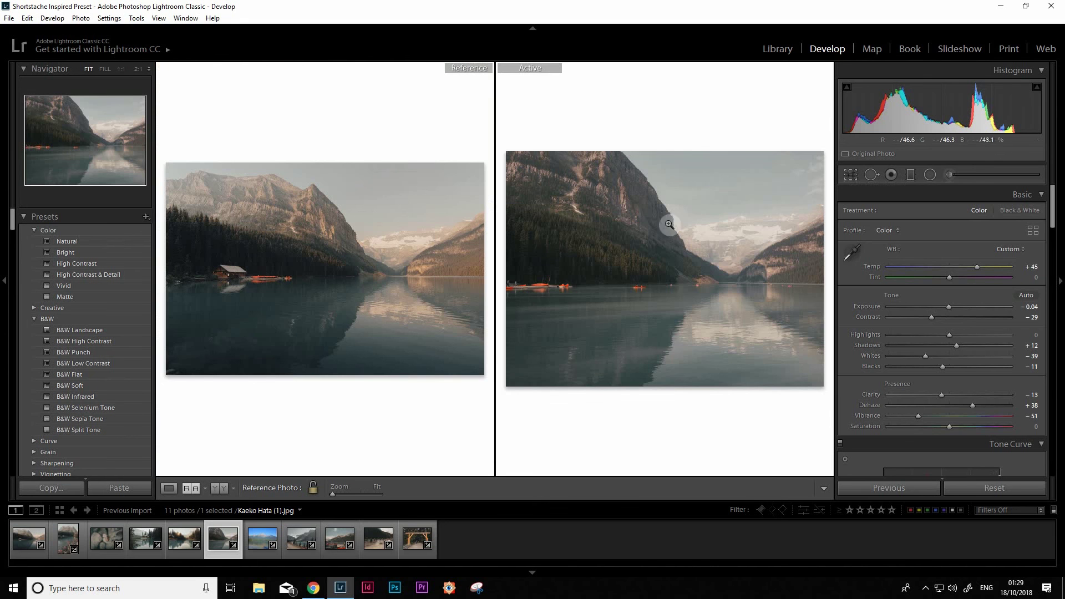
Add a flattened radial filter over the distant valley warmed to Temp 42.
left_click(931, 176)
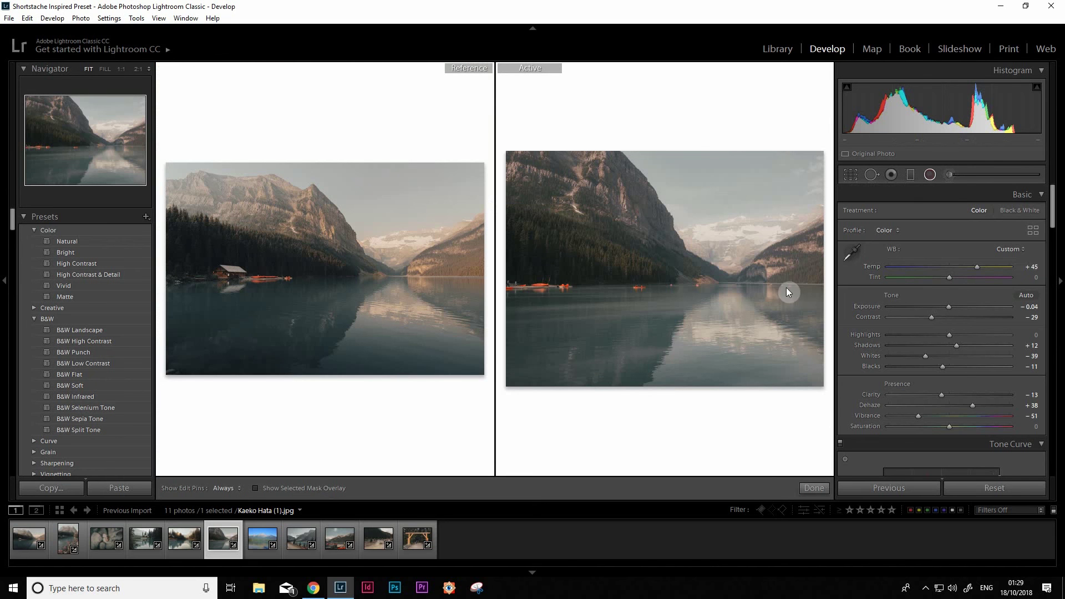
left_click_drag(730, 265, 842, 212)
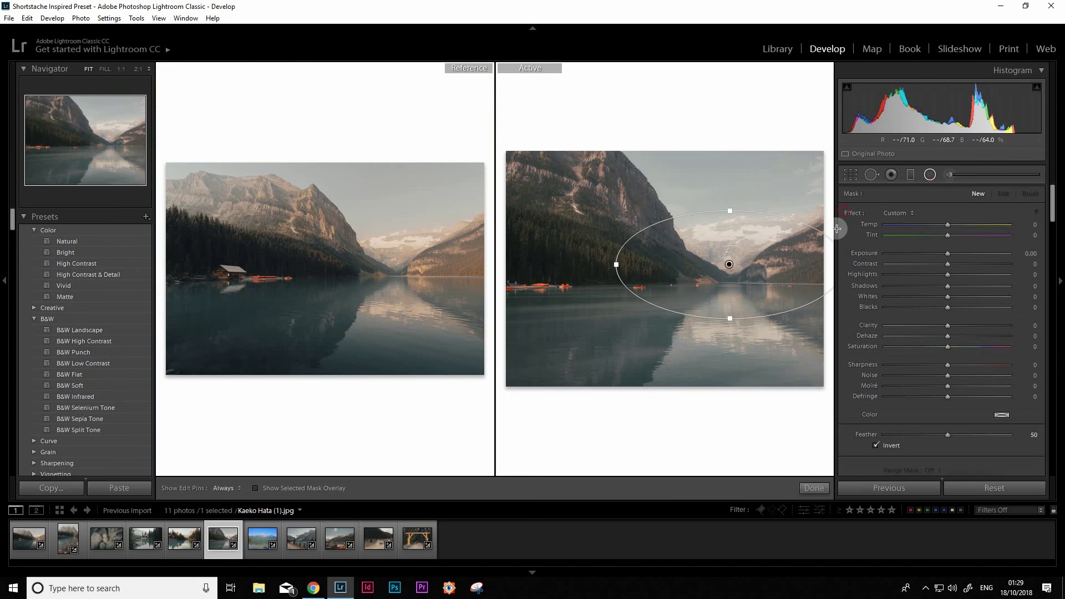
left_click_drag(730, 266, 738, 256)
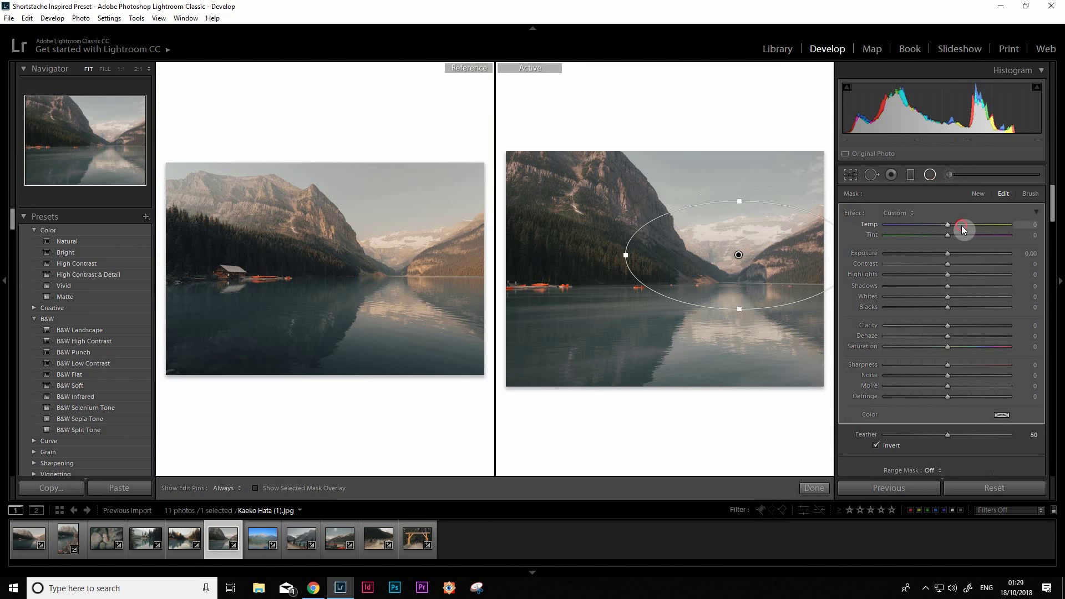
left_click_drag(962, 228, 983, 229)
left_click_drag(976, 230, 972, 229)
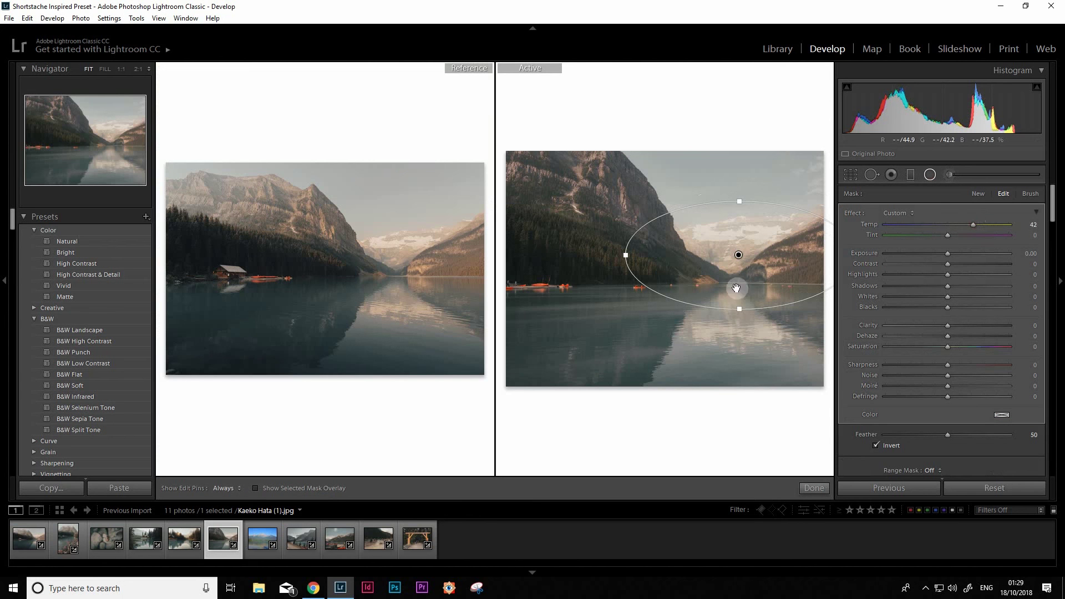
left_click_drag(745, 300, 746, 283)
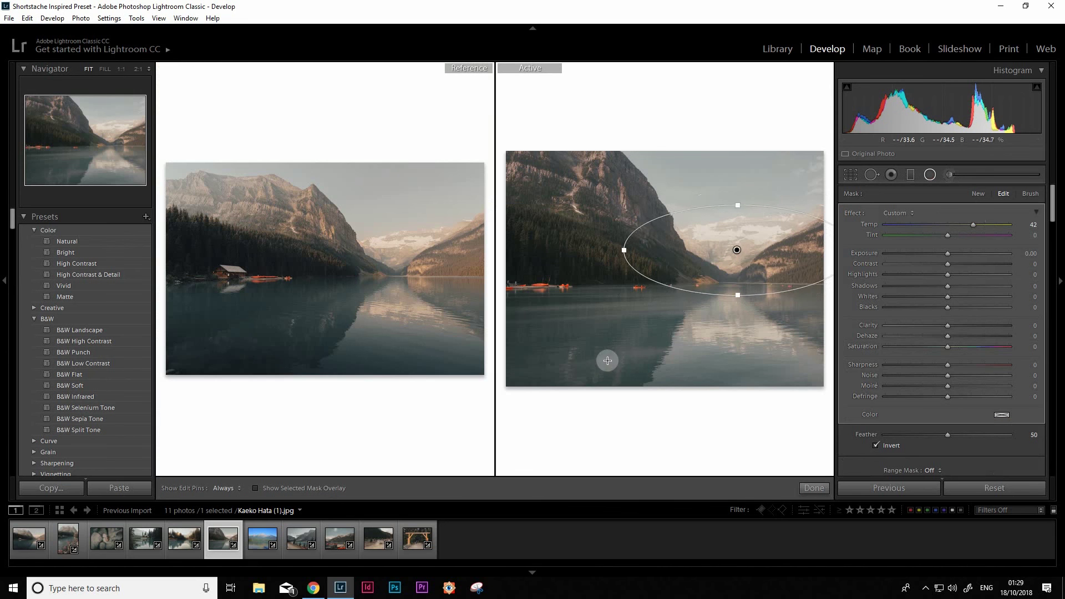
Add a radial filter over the lower-left water with Blacks -24, Temp -14, Tint -17.
left_click_drag(583, 361, 713, 303)
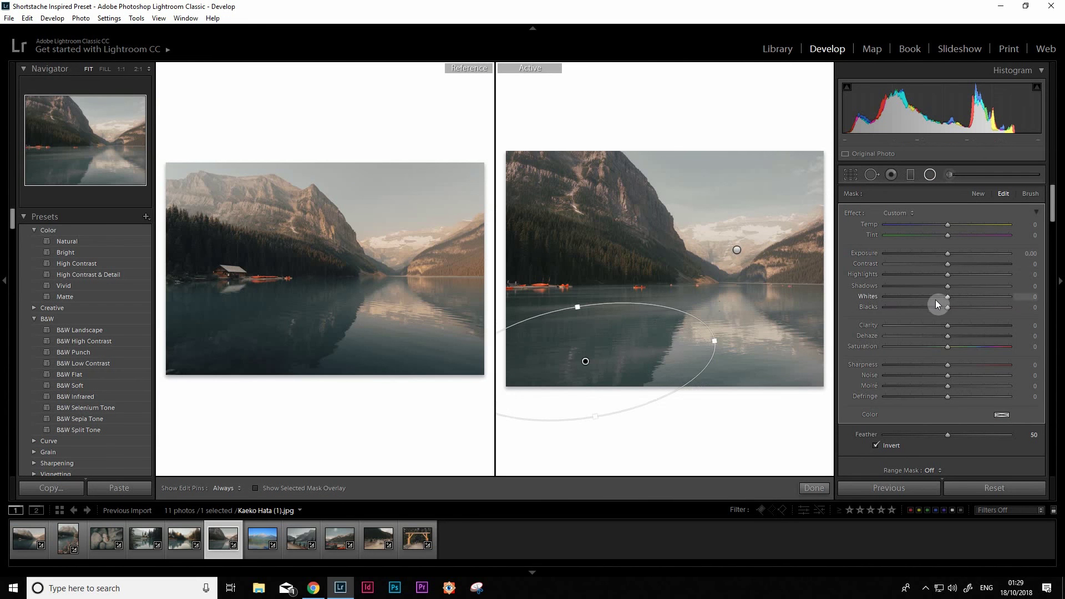
left_click_drag(946, 307, 935, 311)
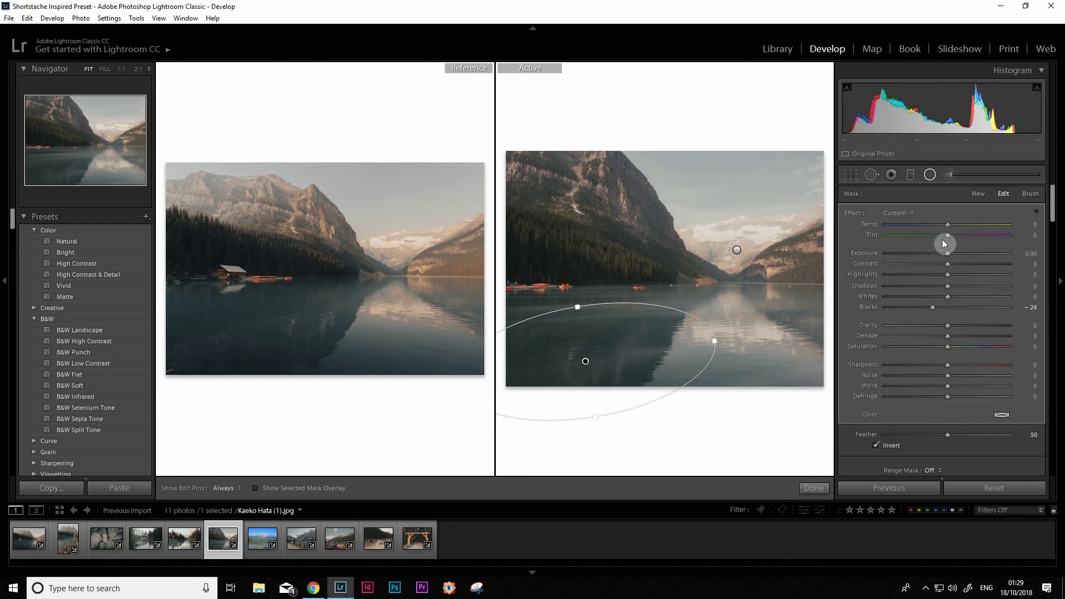
left_click_drag(940, 236, 938, 226)
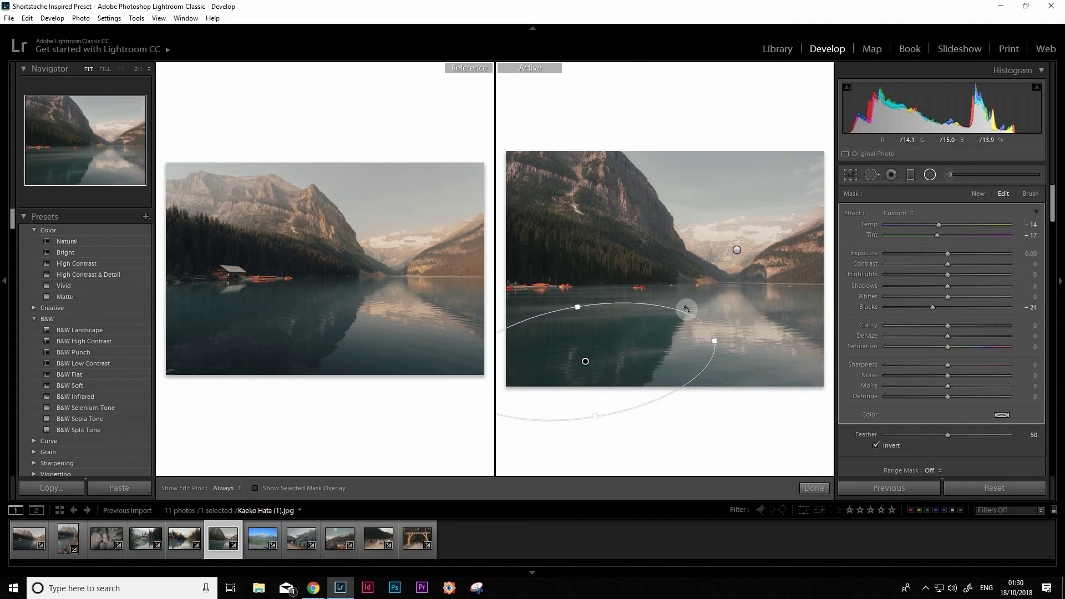
Duplicate the warm valley filter and move the copy to the top-left corner.
left_click(737, 250)
right_click(741, 250)
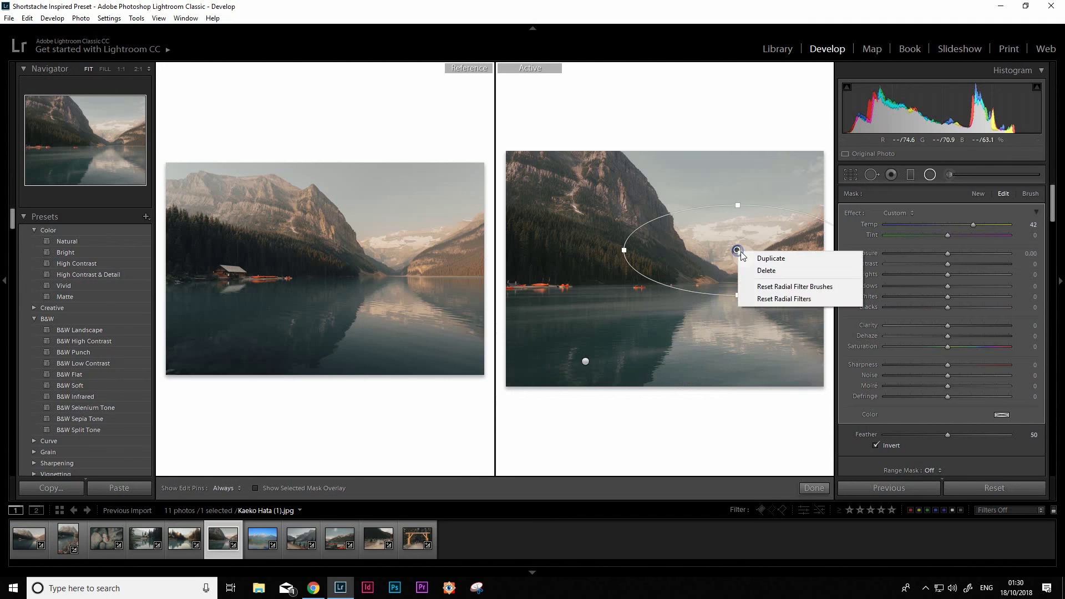
left_click(756, 256)
left_click_drag(738, 251, 508, 158)
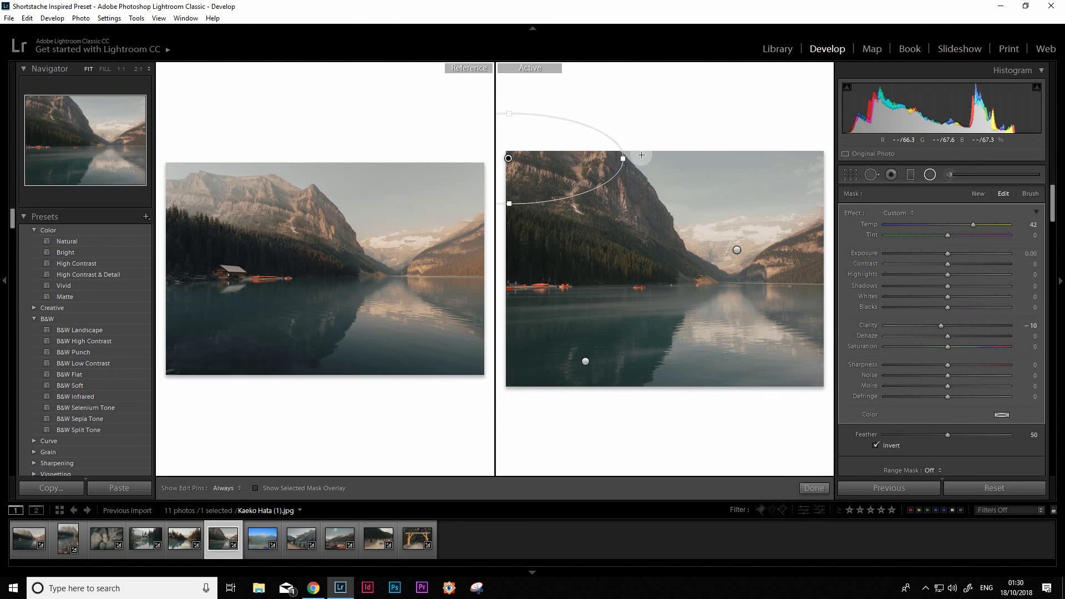
Rotate the top-left radial filter and brighten it to about 0.88 exposure.
left_click_drag(632, 149, 637, 130)
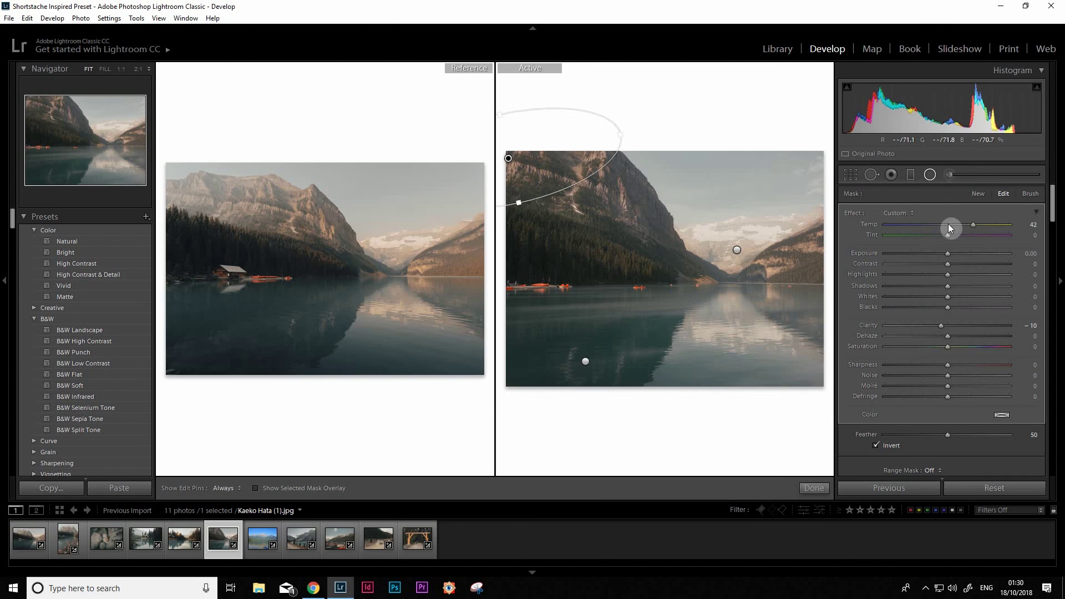
left_click(958, 253)
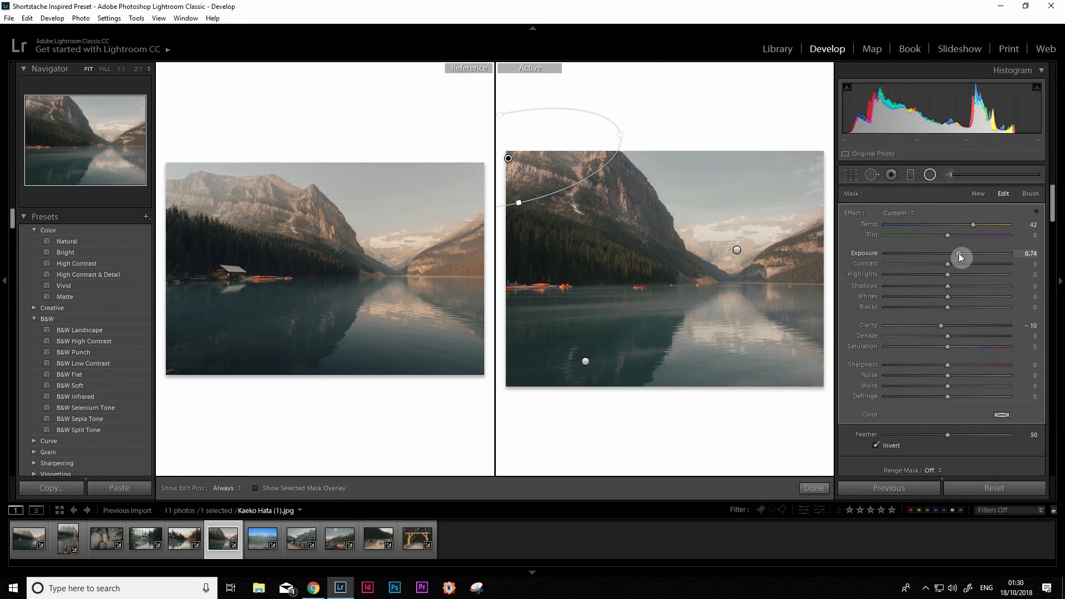
left_click_drag(959, 253, 963, 253)
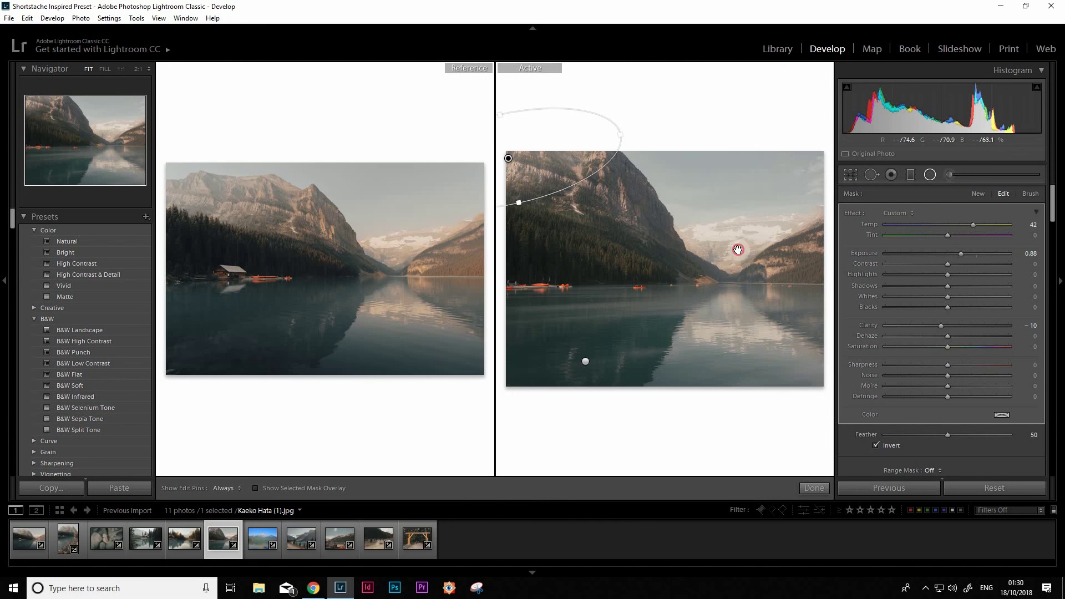
Duplicate the warm filter to the right edge, flattened, with Tint 18 and Temp 29.
right_click(738, 250)
left_click(734, 251)
left_click_drag(743, 254, 822, 280)
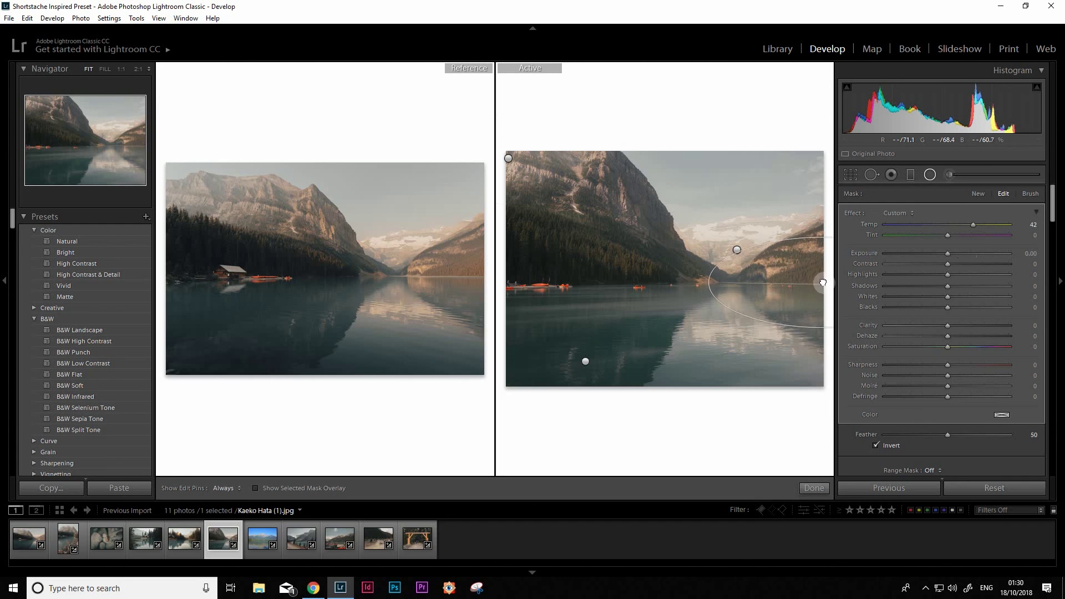
mouse_move(947, 235)
left_mouse_down()
mouse_move(972, 240)
mouse_move(964, 237)
left_mouse_up()
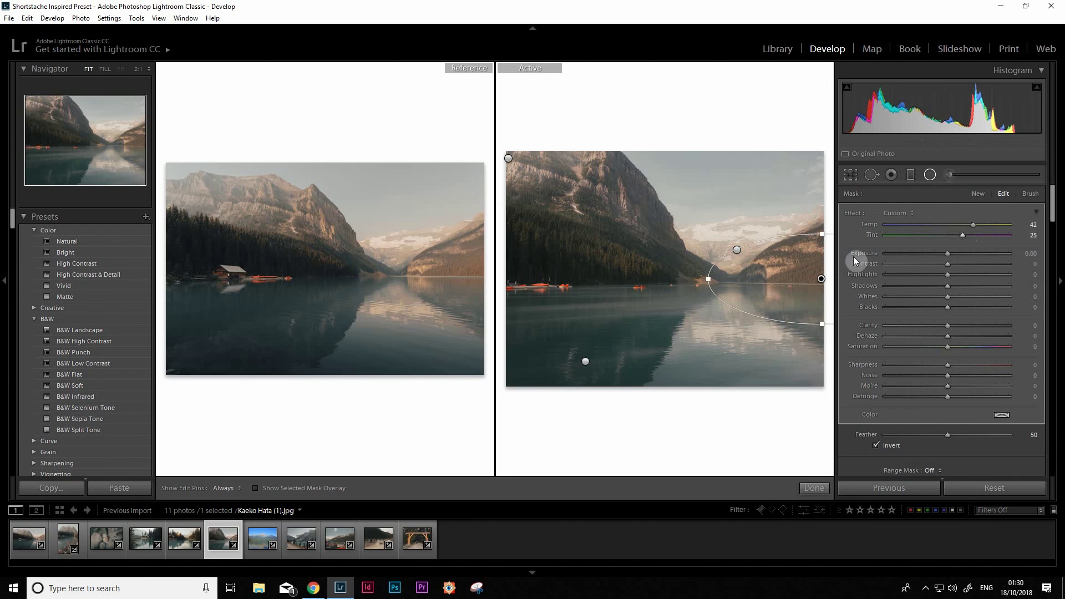
left_click_drag(823, 233, 822, 279)
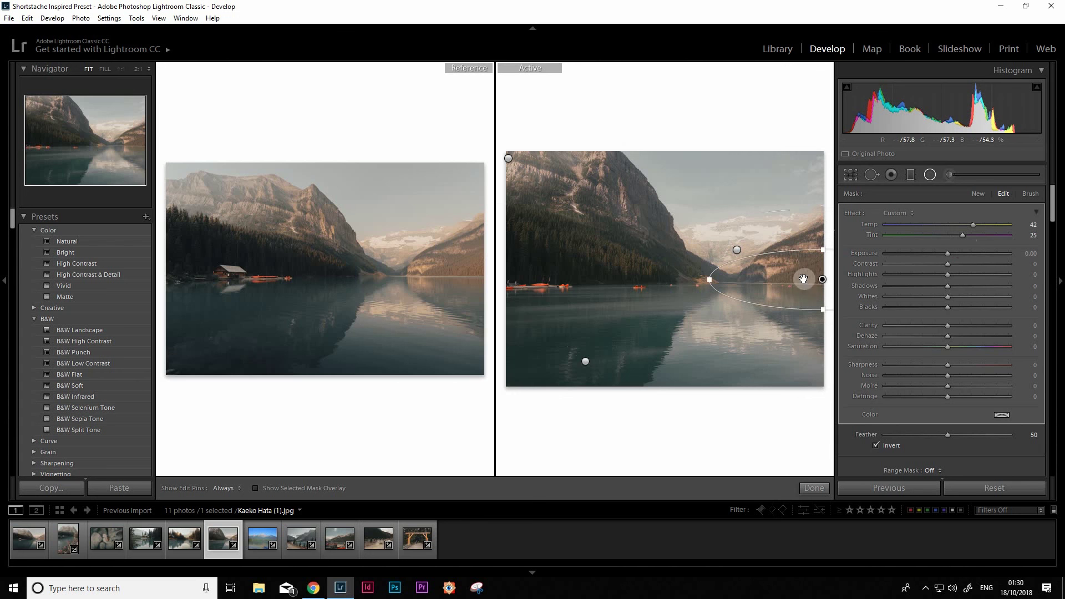
right_click(821, 280)
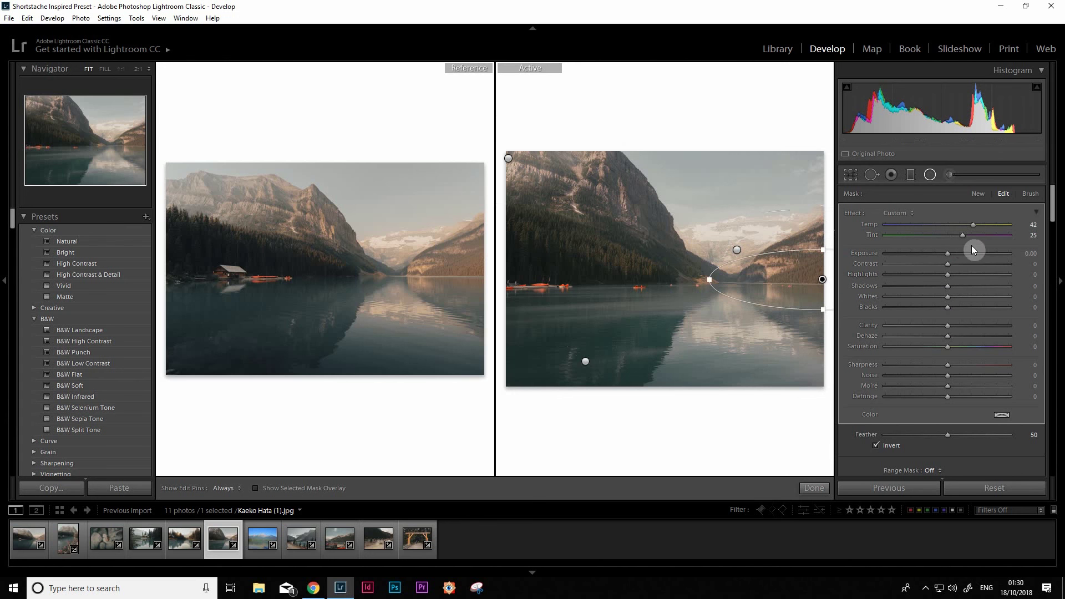
left_click_drag(971, 225, 944, 244)
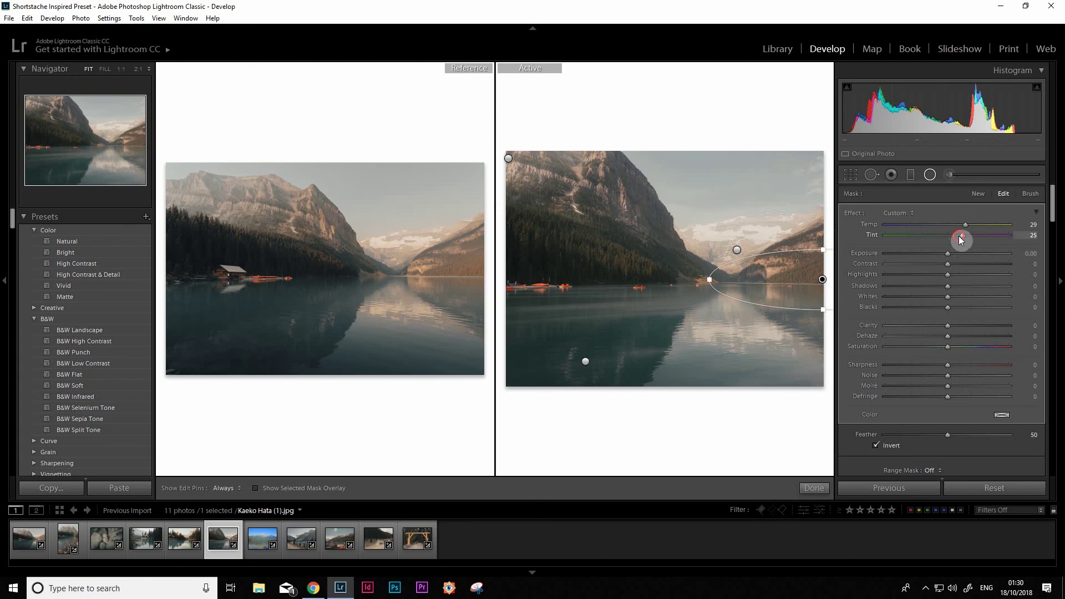
Duplicate the right-edge filter onto the lower-right water and finish radial filter editing.
right_click(822, 280)
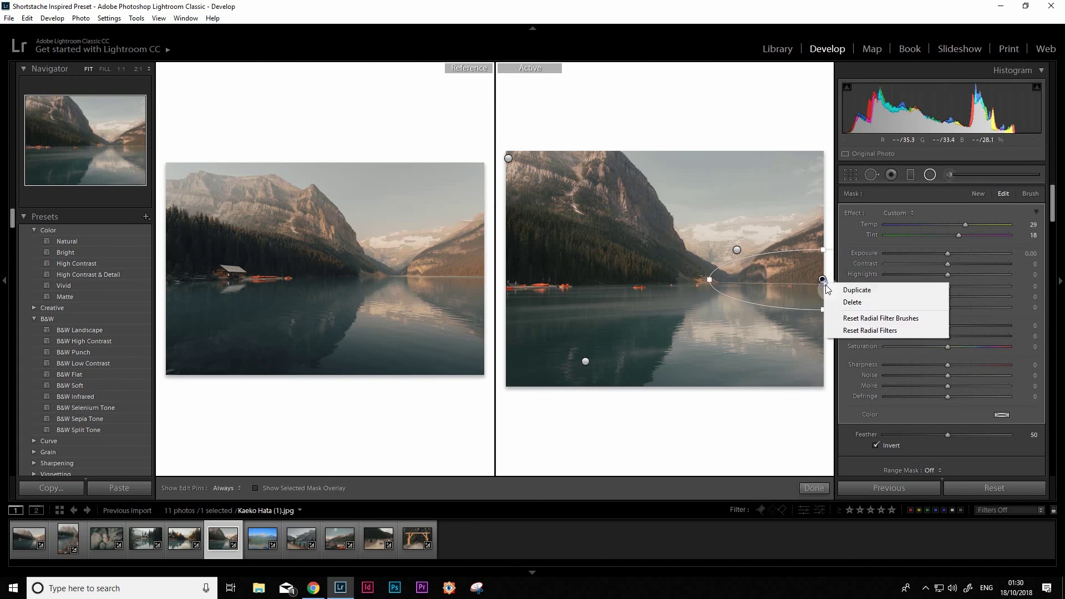
left_click(846, 289)
left_click_drag(823, 281, 724, 331)
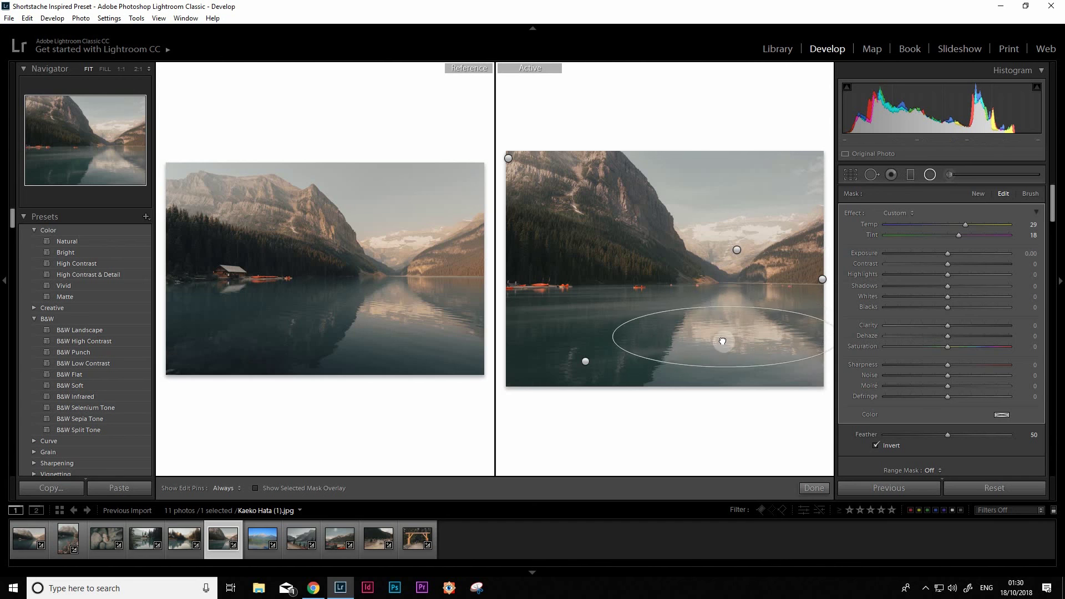
left_click(814, 489)
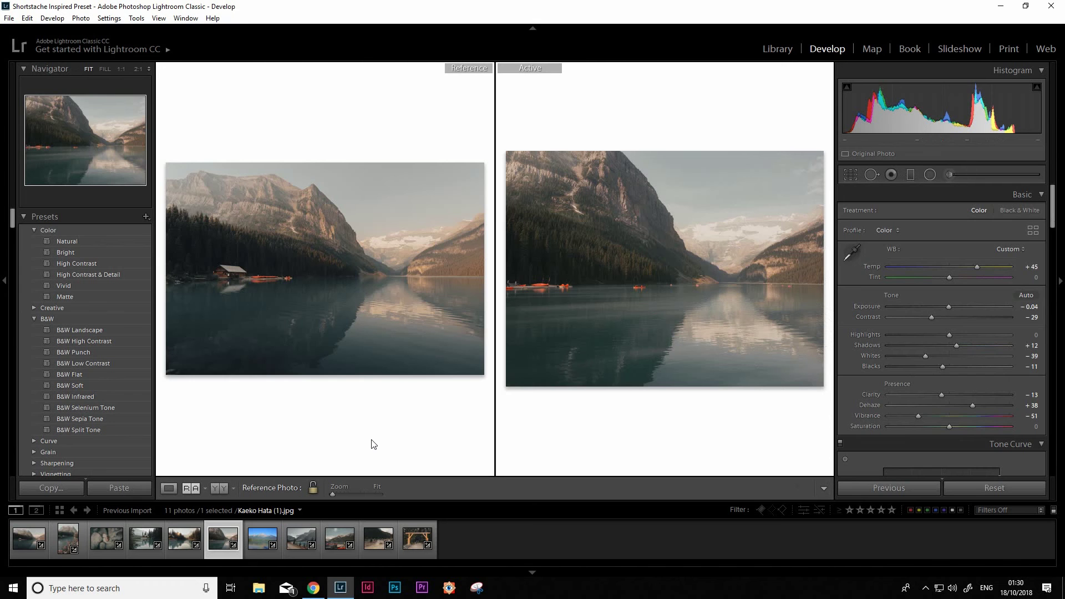
Set the greens to Hue -13, Saturation -85 and Luminance -12 in HSL/Color.
left_click_drag(1052, 225, 1049, 288)
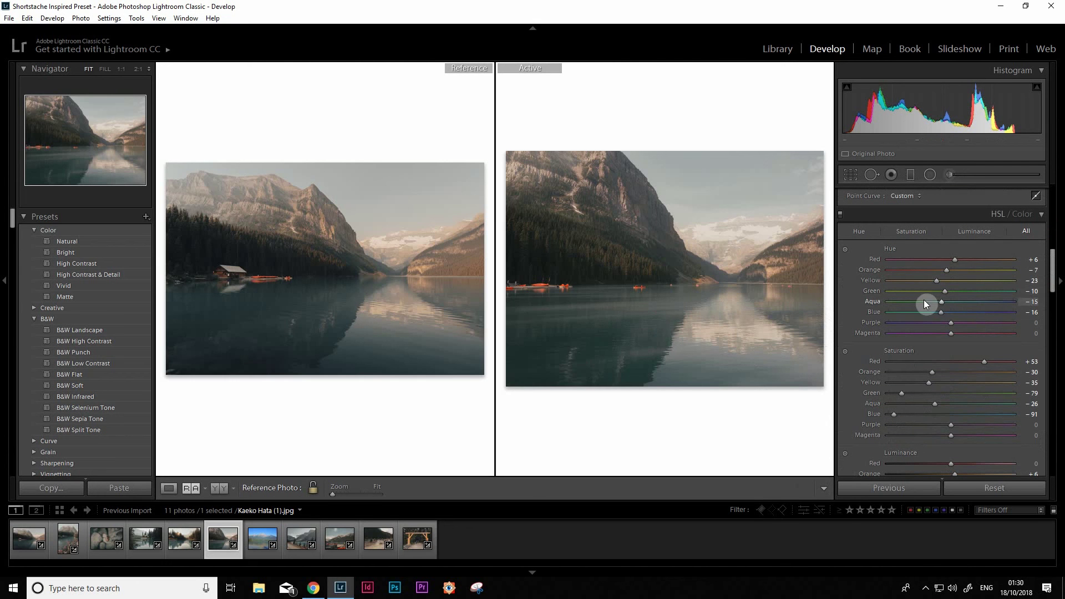
left_click_drag(944, 291, 919, 293)
left_click(607, 255)
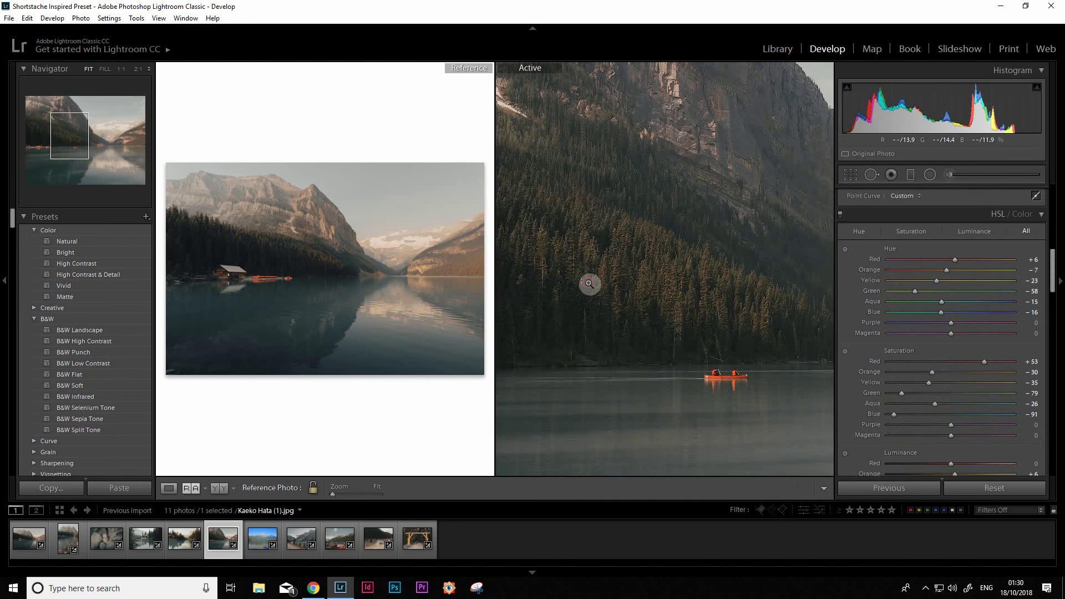
left_click(588, 283)
mouse_move(932, 399)
left_mouse_down()
mouse_move(887, 392)
mouse_move(896, 392)
left_mouse_up()
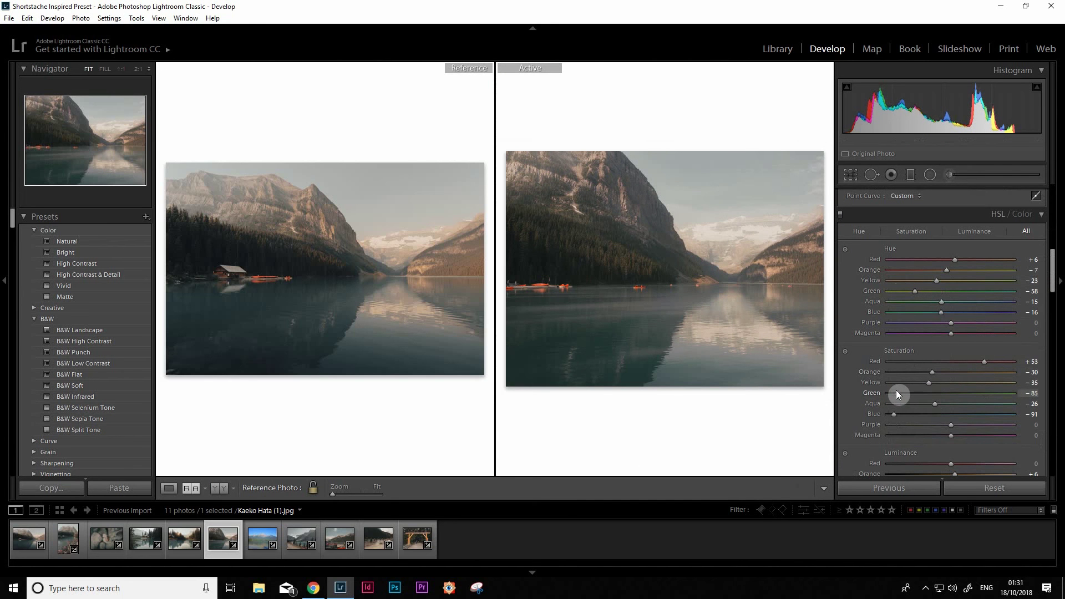
scroll(1048, 307, "down", 3)
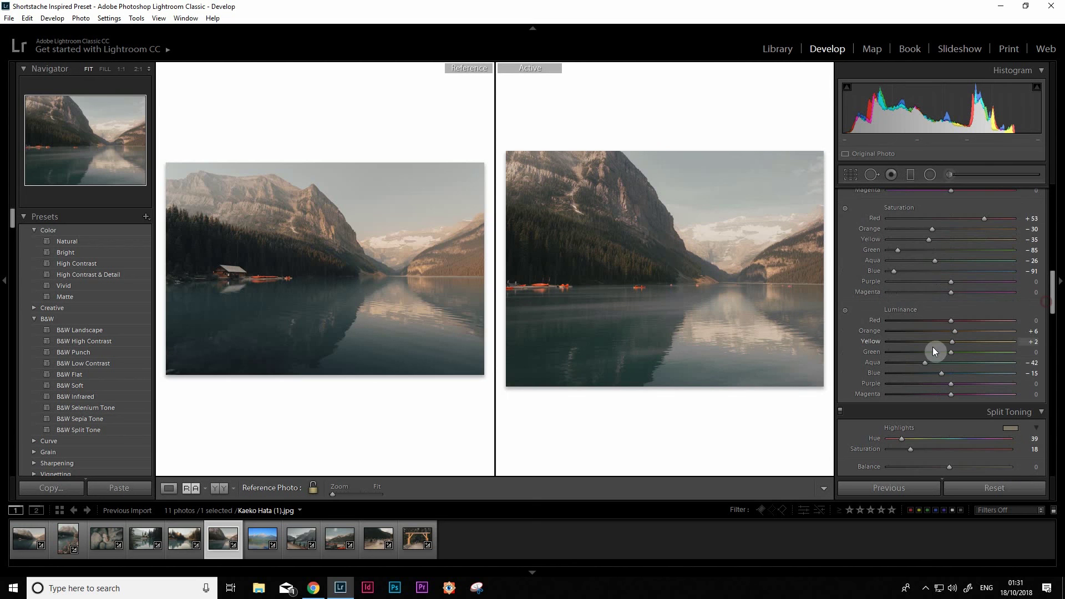
mouse_move(930, 351)
left_mouse_down()
mouse_move(947, 355)
mouse_move(877, 367)
mouse_move(951, 361)
mouse_move(929, 341)
mouse_move(947, 344)
left_mouse_up()
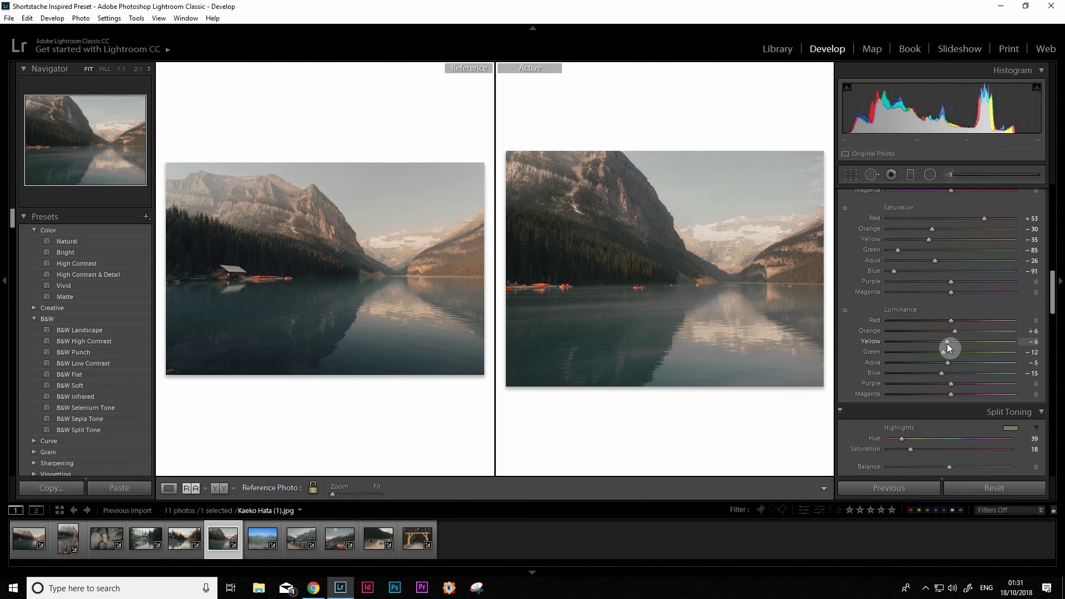
Reset Yellow Luminance to 0 and set Aqua Luminance to -5.
double_click(872, 343)
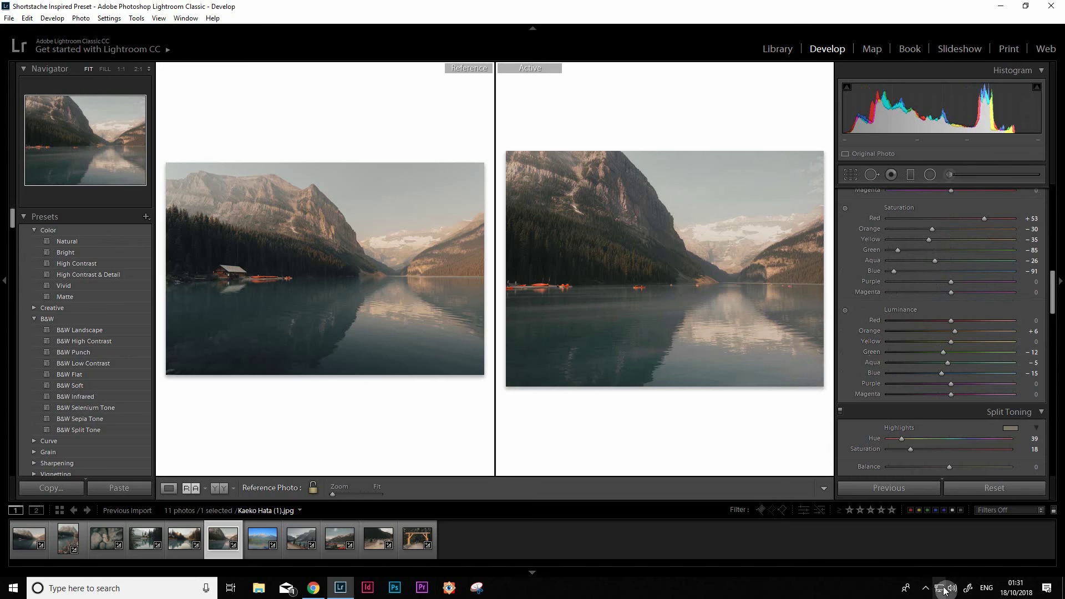
left_click(925, 588)
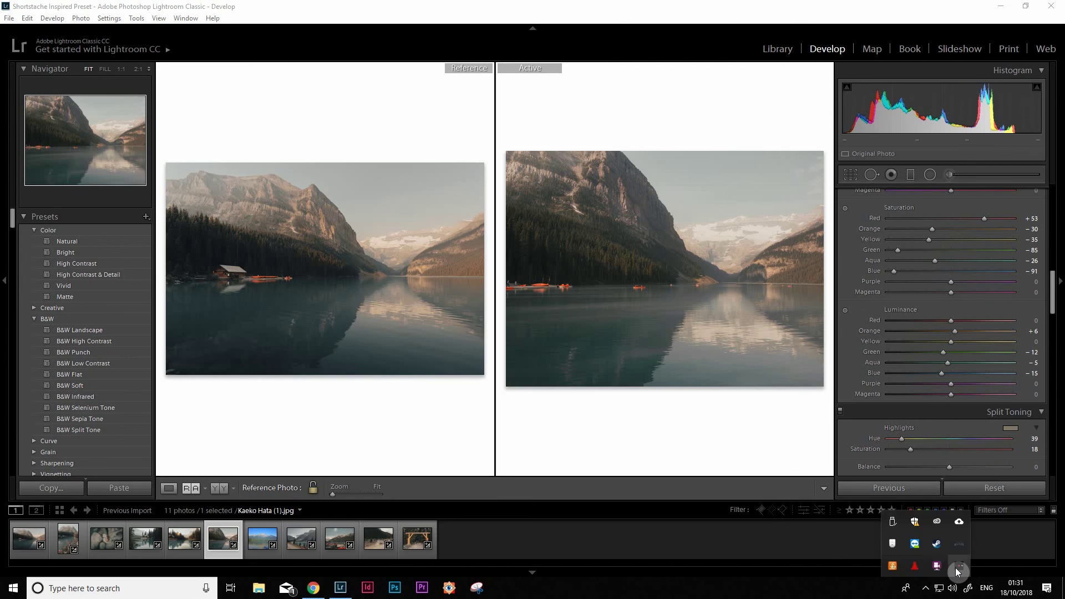
right_click(937, 567)
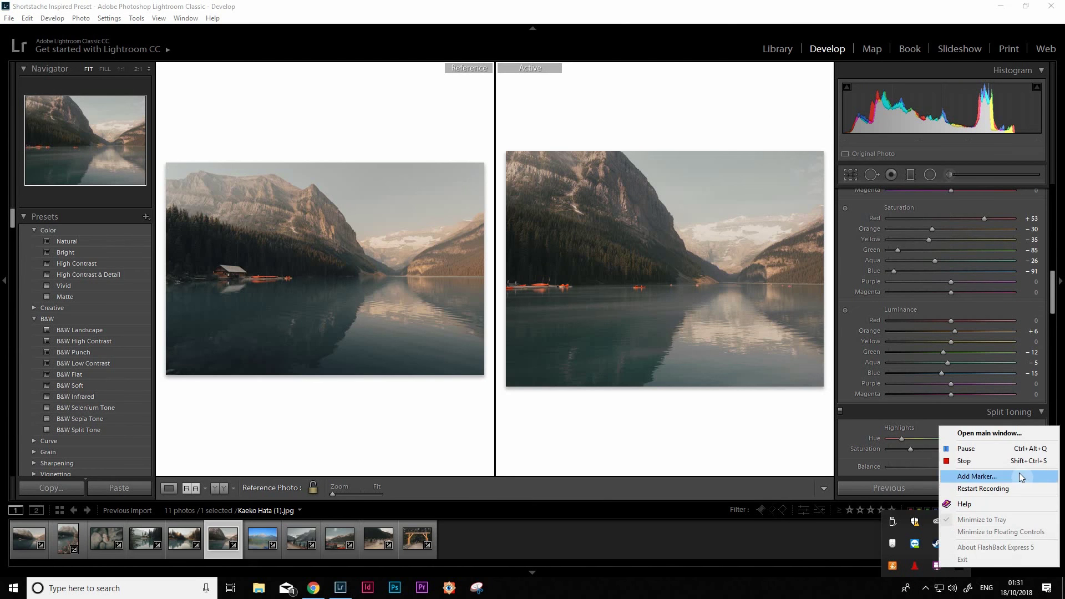